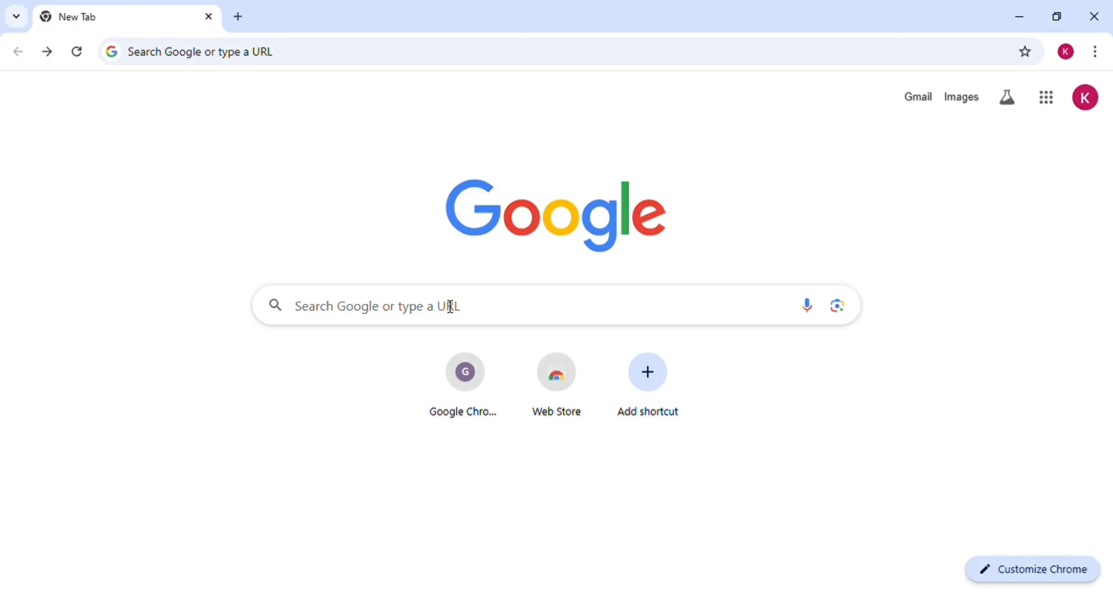
Step: Run the 'bsf ro recruitment 2025' Google search using the suggested query
{"action": "left_click", "coordinate": [451, 307]}
{"action": "left_click", "coordinate": [321, 344]}
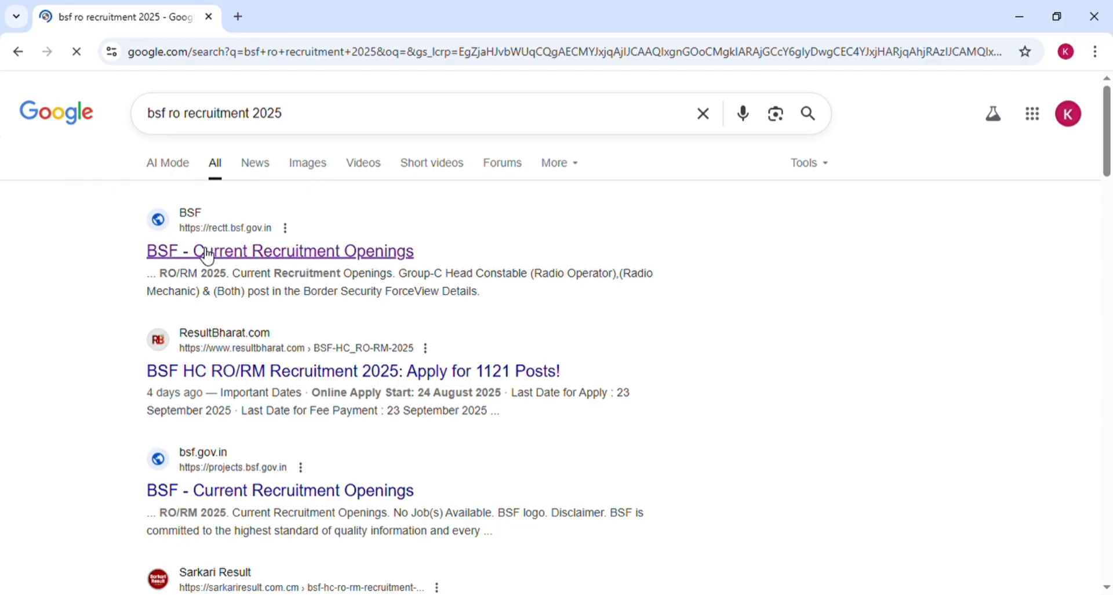
Step: Open rectt.bsf.gov.in and apply for the Group-C Head Constable (RO/RM) opening
{"action": "left_click", "coordinate": [269, 260]}
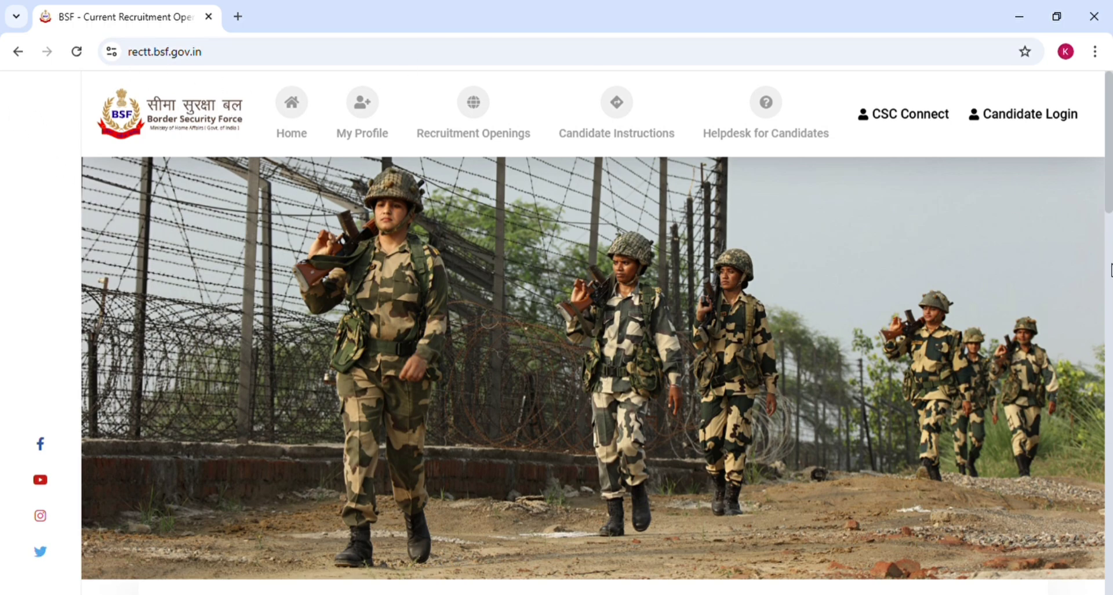
{"action": "scroll", "coordinate": [1110, 335], "scroll_direction": "down", "scroll_amount": 20}
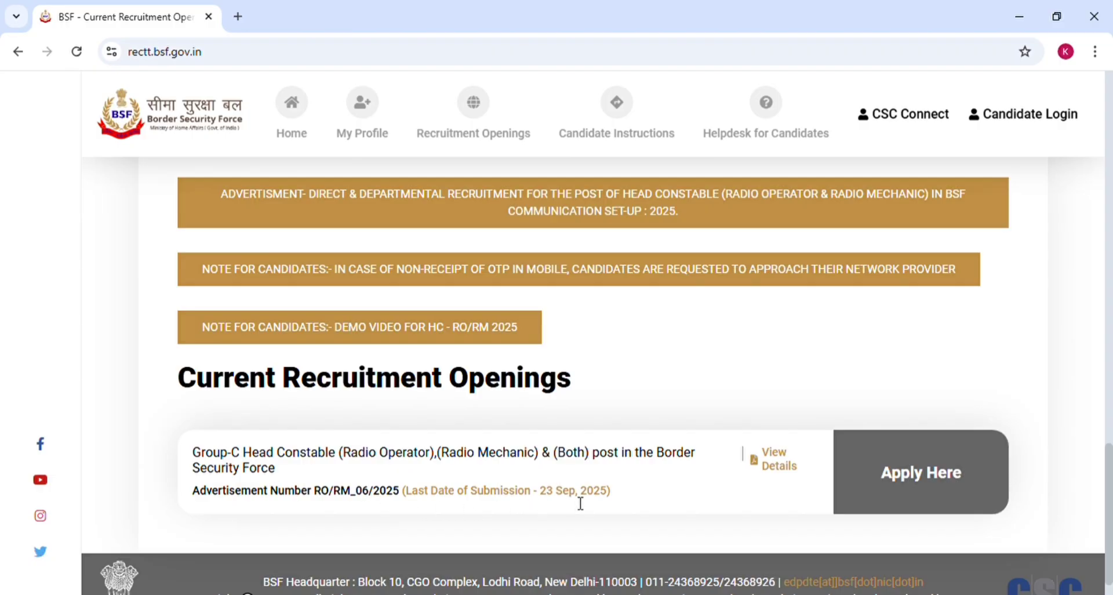
{"action": "left_click", "coordinate": [926, 470]}
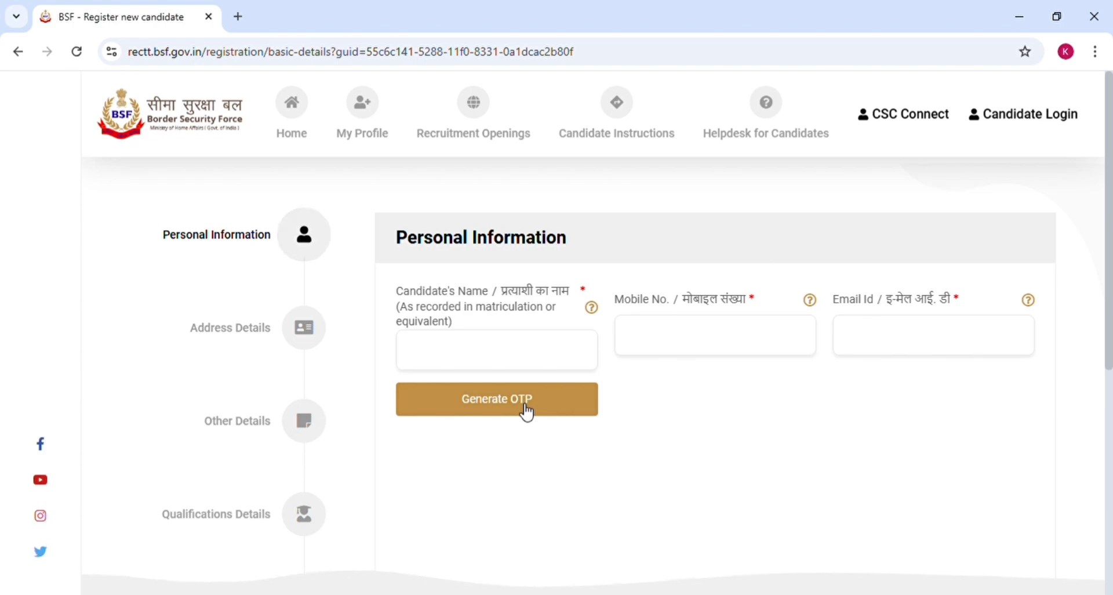
Step: Enter the candidate's name, mobile and e-mail, request an OTP, then dismiss the 'Email already exist' error
{"action": "left_click", "coordinate": [524, 352]}
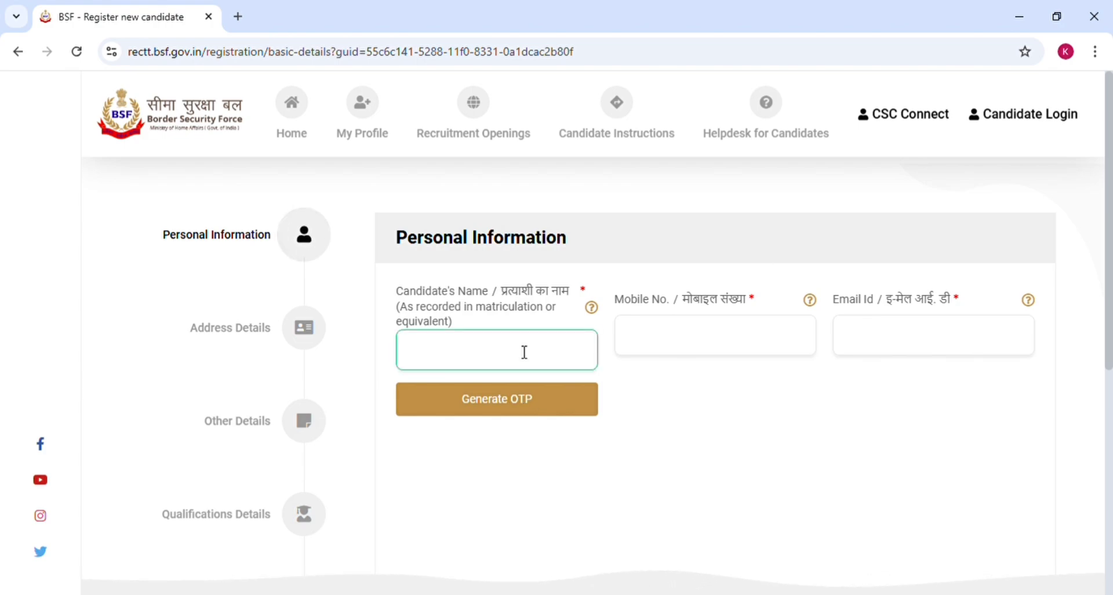
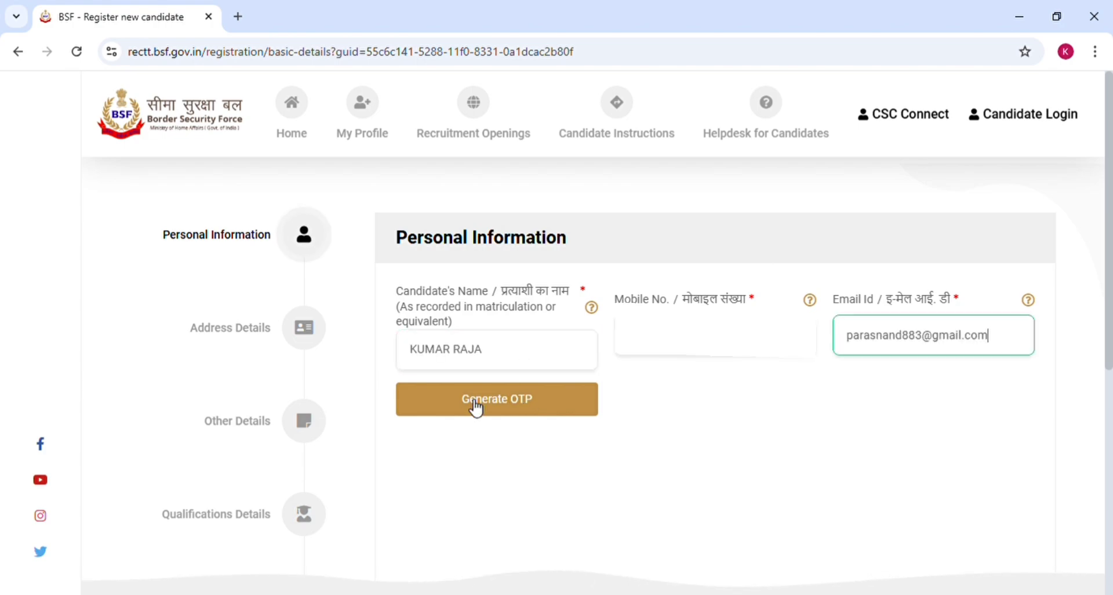
{"action": "left_click", "coordinate": [475, 406]}
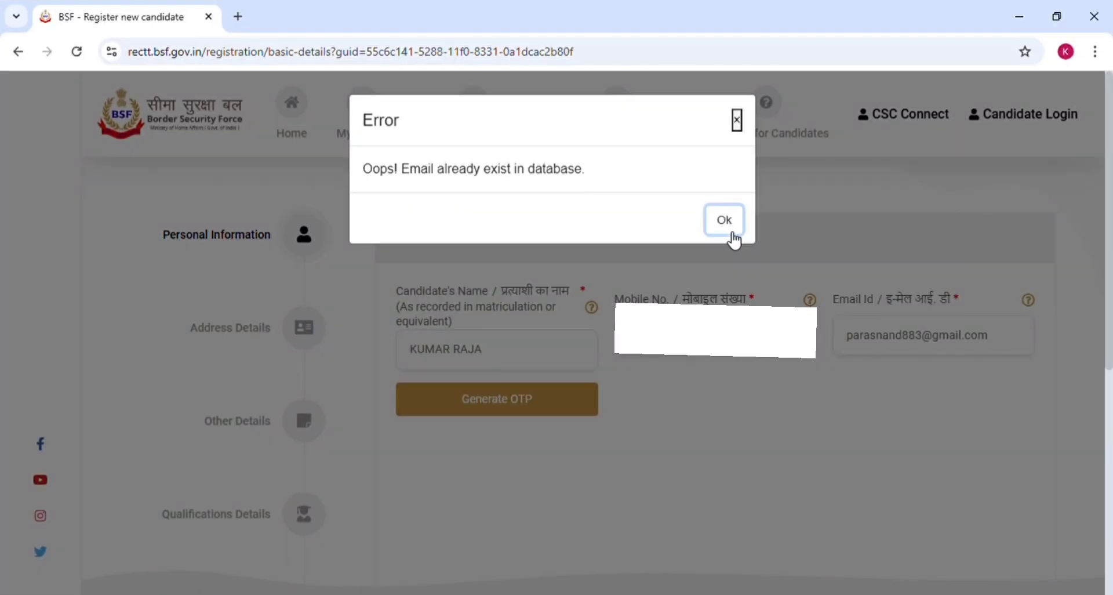
{"action": "left_click", "coordinate": [737, 120]}
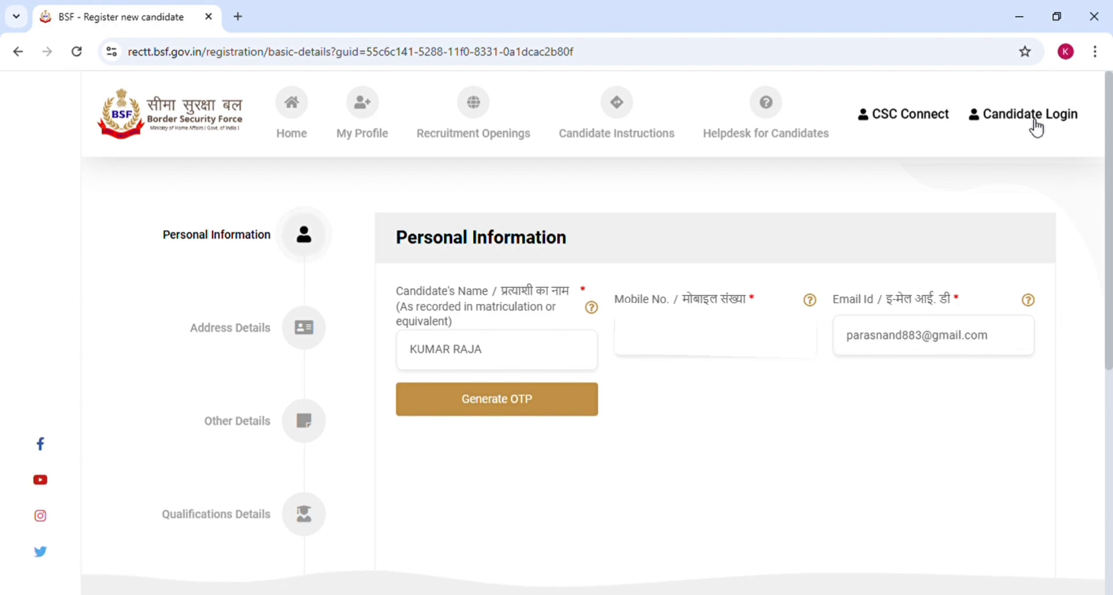
Step: Go to Candidate Login, tick the reCAPTCHA, and follow the Forgot Password link
{"action": "left_click", "coordinate": [1037, 127]}
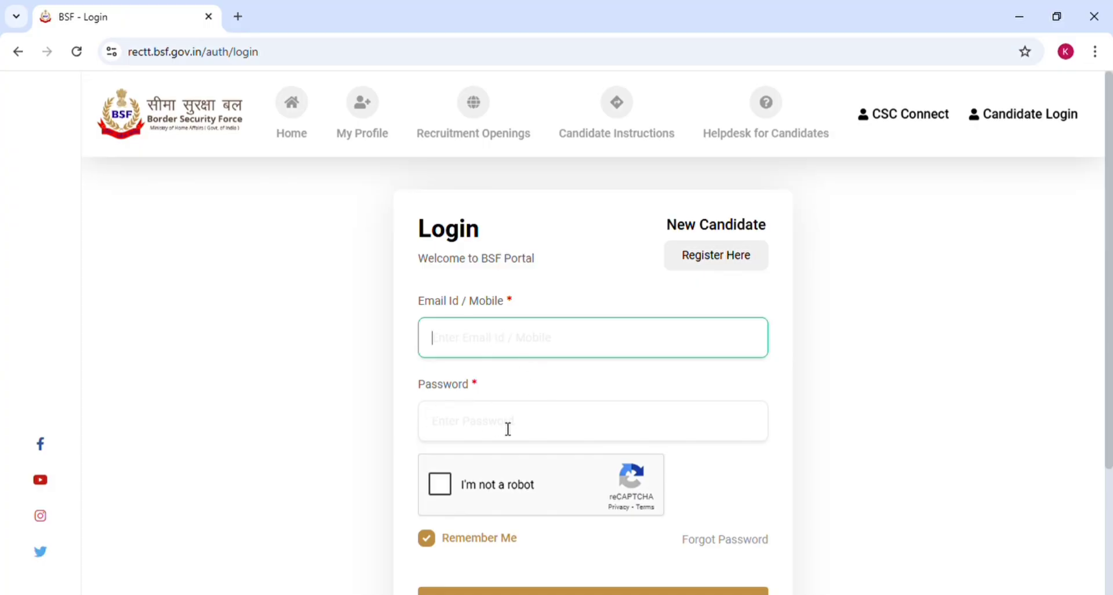
{"action": "left_click", "coordinate": [859, 461]}
{"action": "scroll", "coordinate": [858, 461], "scroll_direction": "down", "scroll_amount": 2}
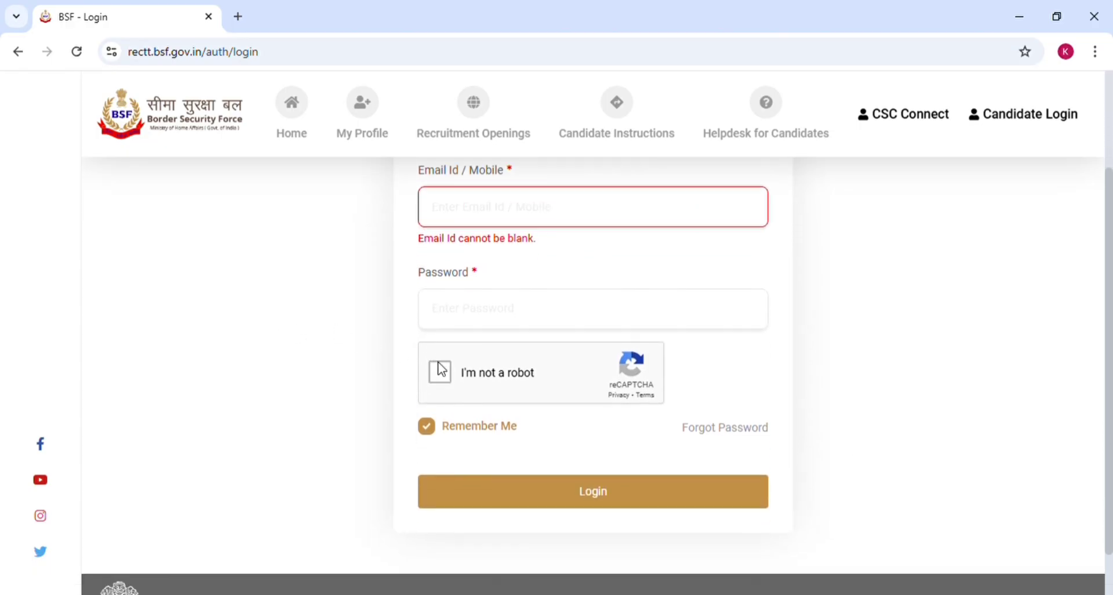
{"action": "left_click", "coordinate": [444, 370]}
{"action": "left_click", "coordinate": [732, 434]}
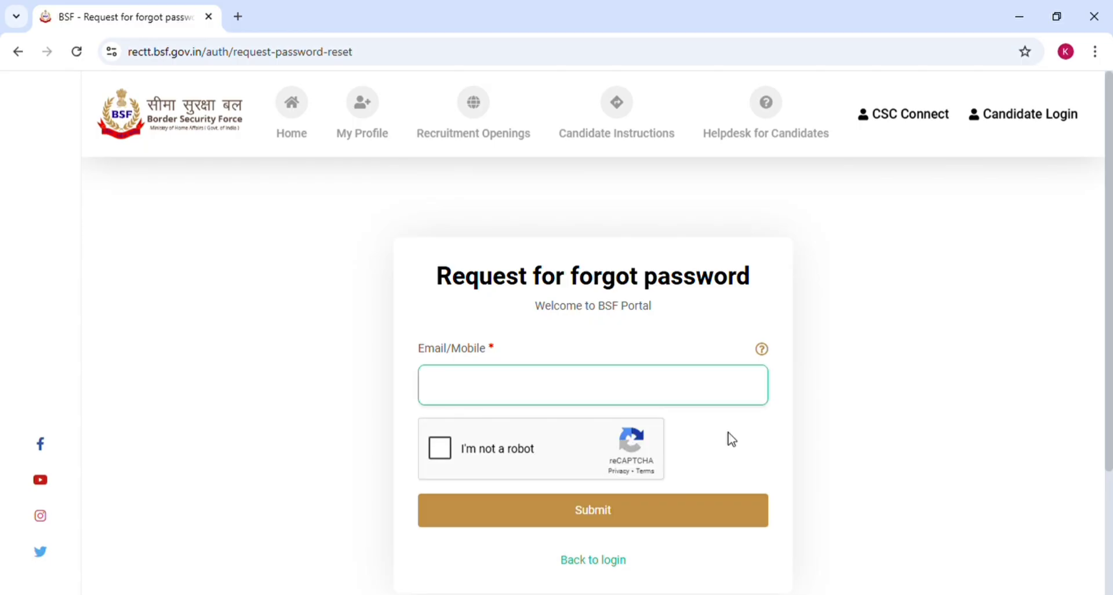
Step: Confirm the reCAPTCHA and submit the password reset request for the registered e-mail
{"action": "left_click", "coordinate": [441, 448]}
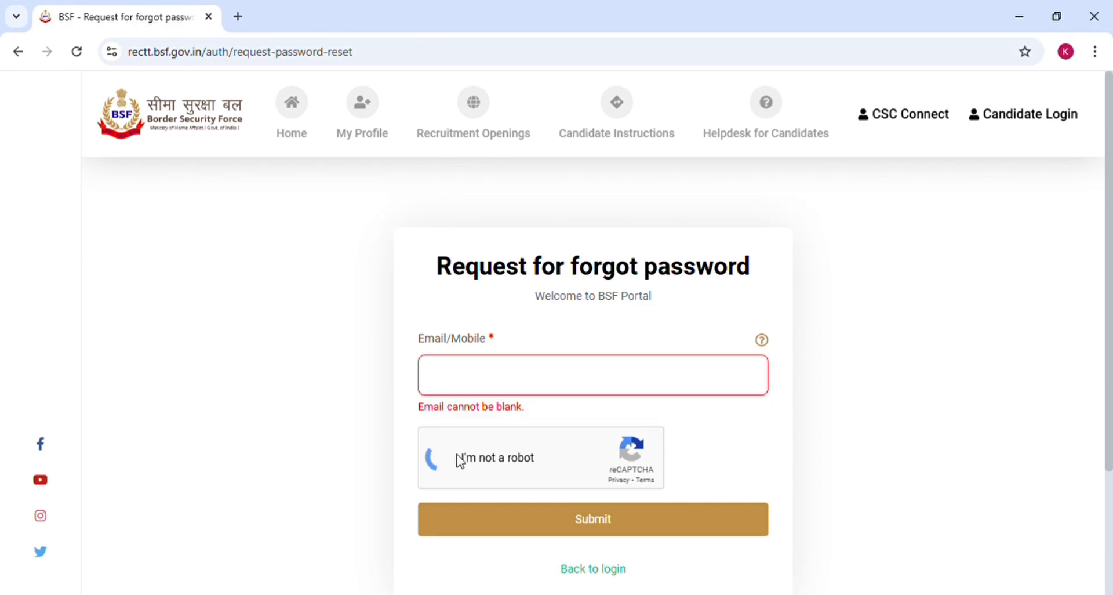
{"action": "left_click", "coordinate": [583, 510]}
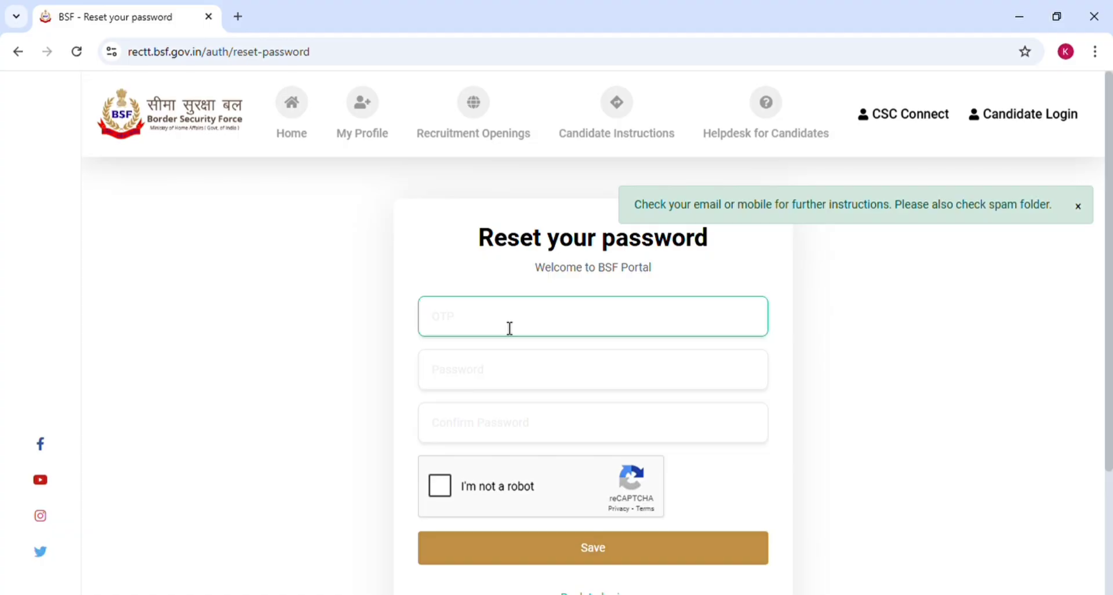
Step: Enter the e-mailed OTP and a new password, save it, and return to Candidate Login
{"action": "type", "text": "••"}
{"action": "key", "text": "BackSpace"}
{"action": "key", "text": "BackSpace"}
{"action": "key", "text": "BackSpace"}
{"action": "key", "text": "BackSpace"}
{"action": "type", "text": "••"}
{"action": "type", "text": "••••"}
{"action": "left_click", "coordinate": [501, 380]}
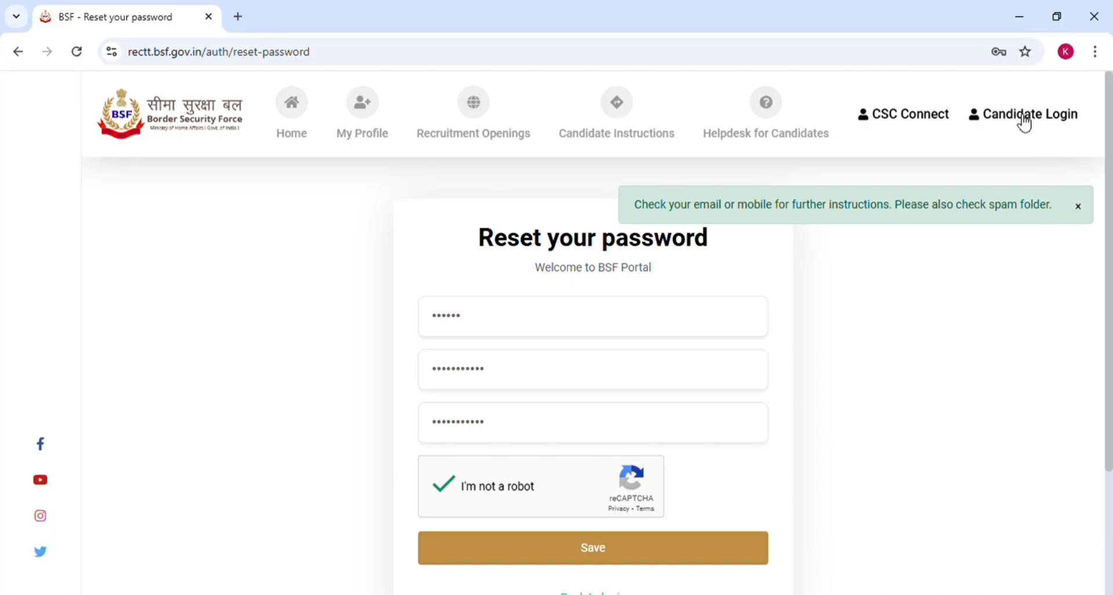
{"action": "left_click", "coordinate": [1024, 121]}
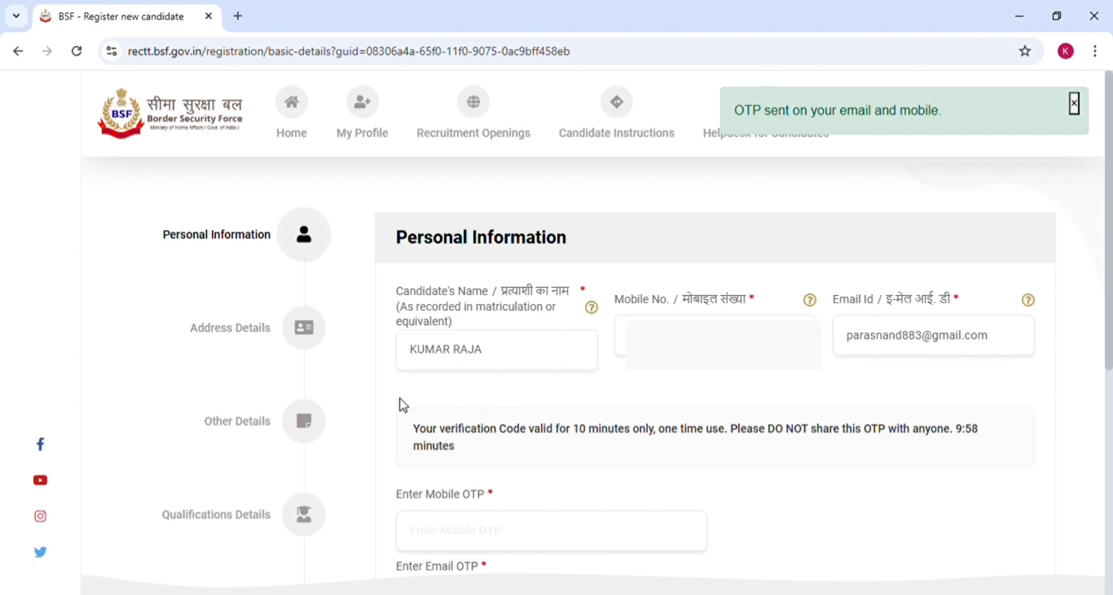
Step: Scroll to the verification section and select the Email OTP and Mobile OTP fields
{"action": "scroll", "coordinate": [404, 405], "scroll_direction": "down", "scroll_amount": 4}
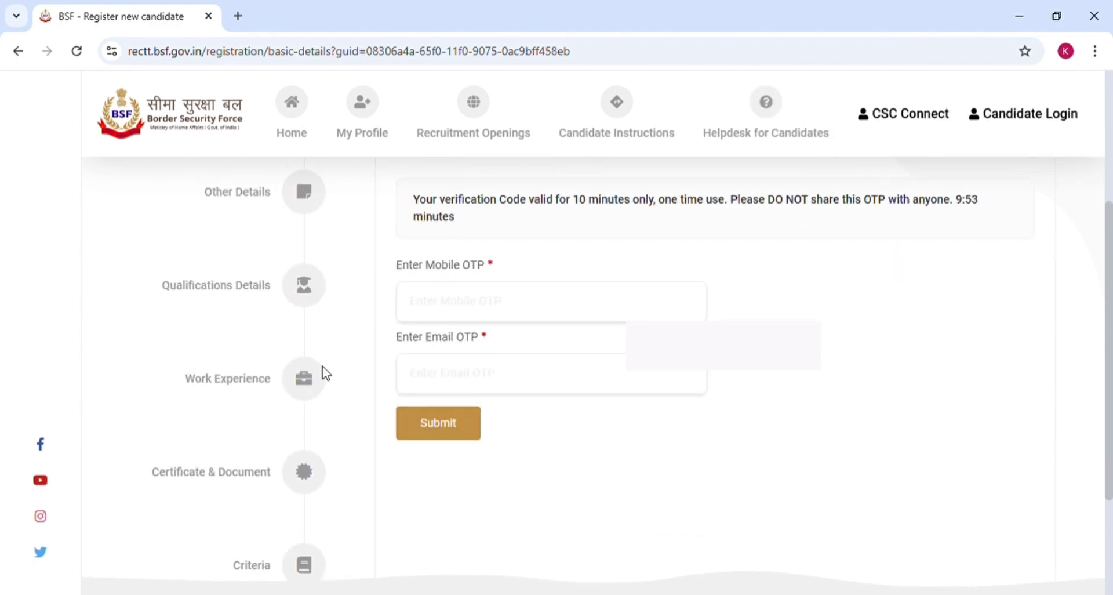
{"action": "left_click", "coordinate": [464, 377]}
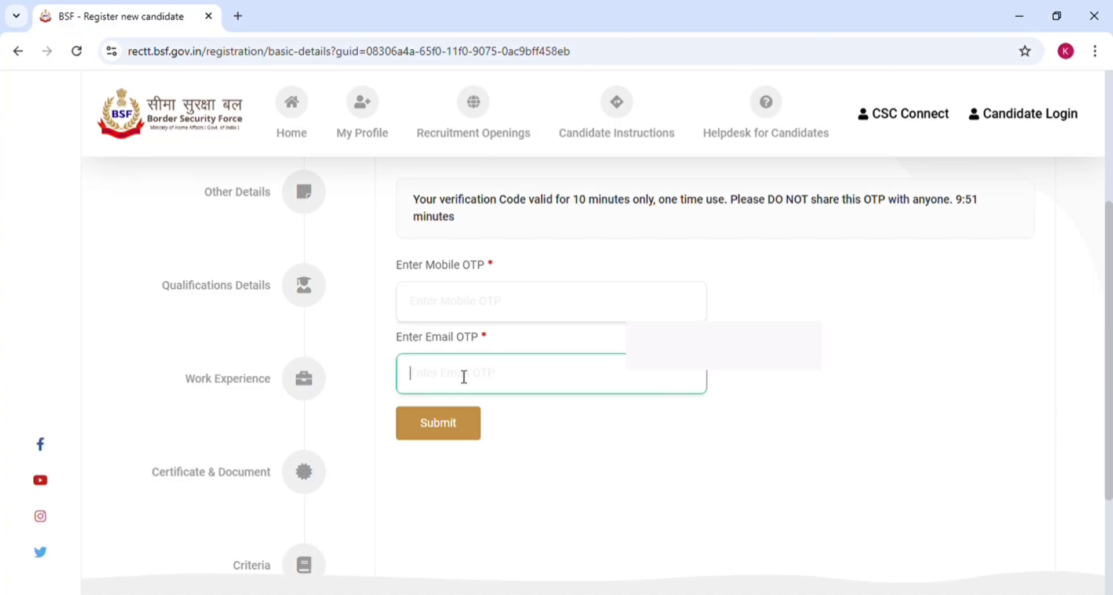
{"action": "left_click", "coordinate": [462, 301]}
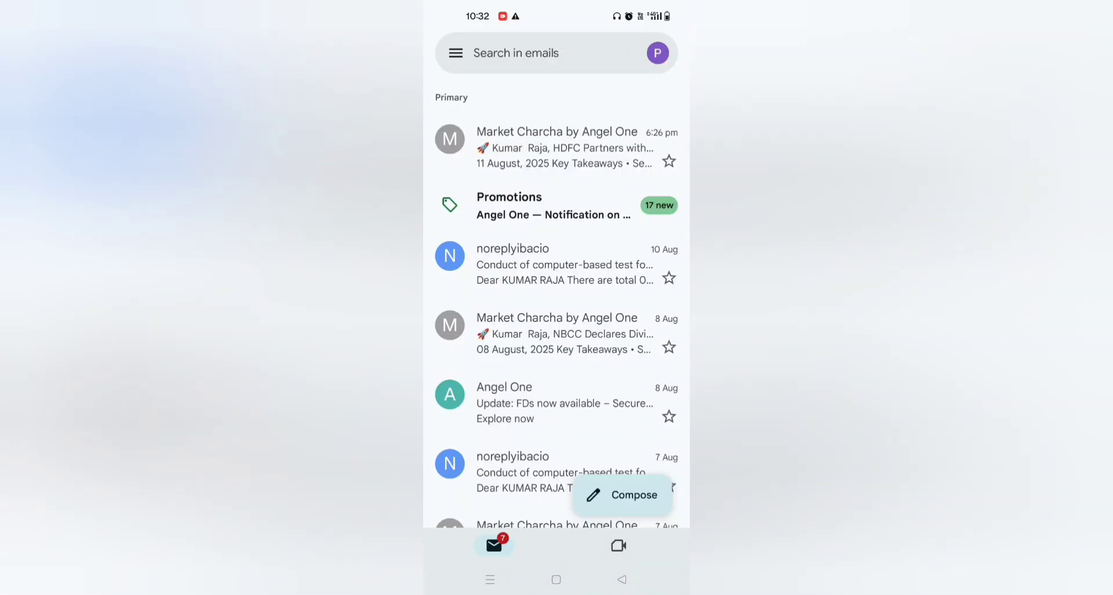
Step: Open Gmail's Spam folder and read the BSF Recruitment 'OTP for Verification' e-mail
{"action": "left_click", "coordinate": [456, 53]}
{"action": "scroll", "coordinate": [614, 255], "scroll_direction": "down", "scroll_amount": 5}
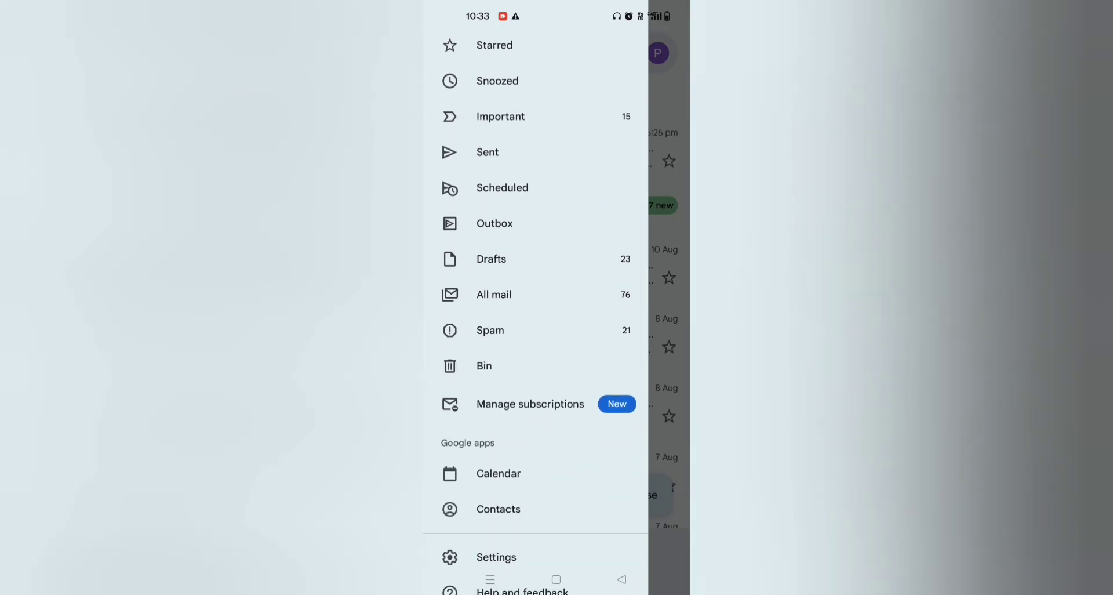
{"action": "left_click_drag", "start_coordinate": [563, 334], "coordinate": [440, 334]}
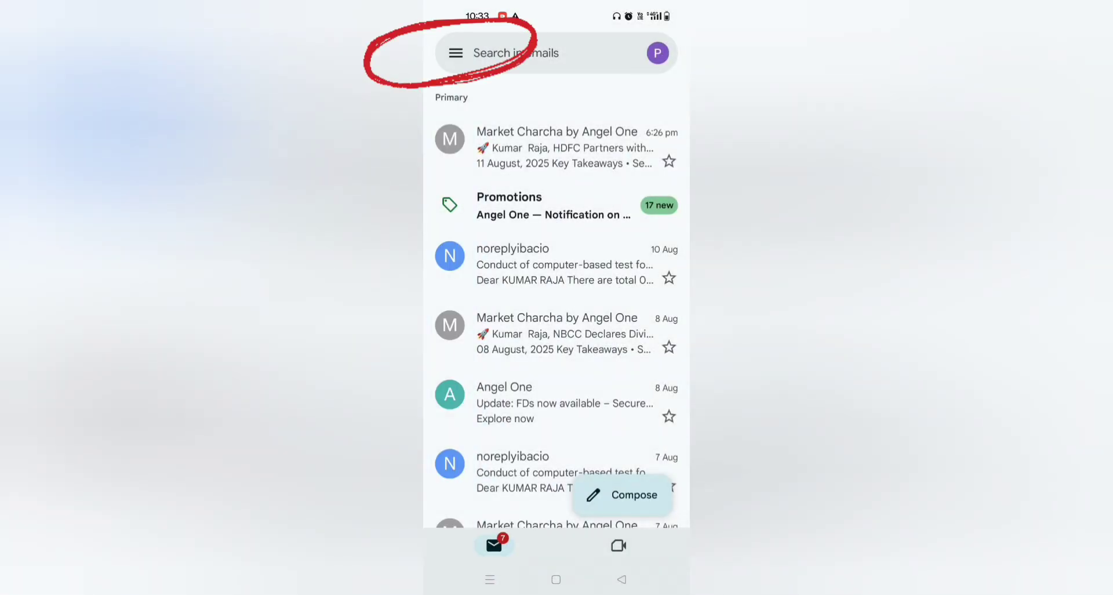
{"action": "left_click", "coordinate": [456, 53]}
{"action": "scroll", "coordinate": [534, 290], "scroll_direction": "down", "scroll_amount": 1}
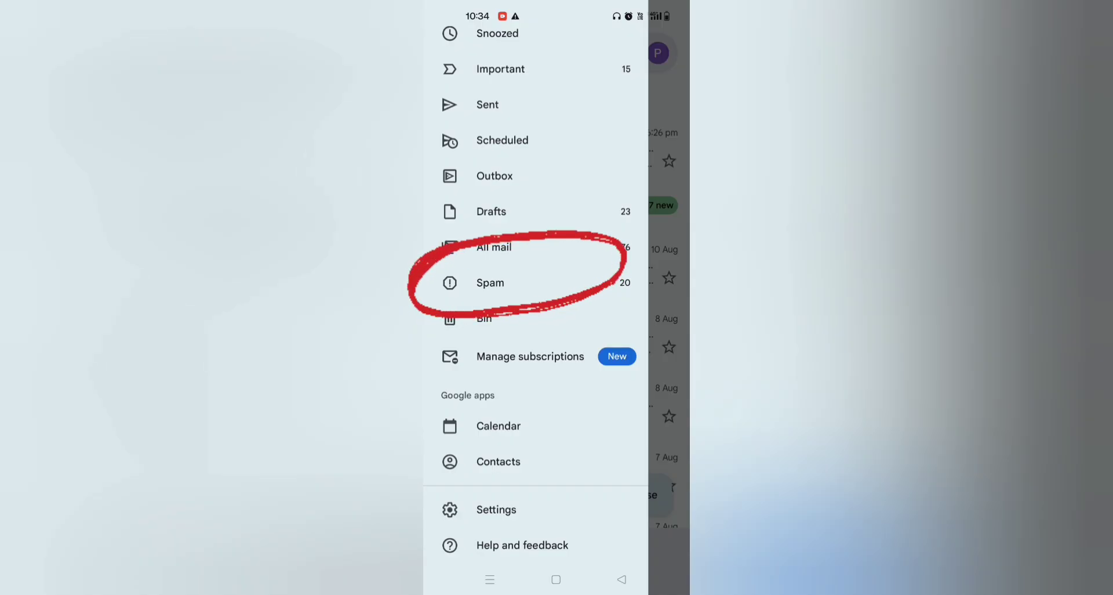
{"action": "left_click", "coordinate": [490, 282]}
{"action": "scroll", "coordinate": [556, 318], "scroll_direction": "down", "scroll_amount": 5}
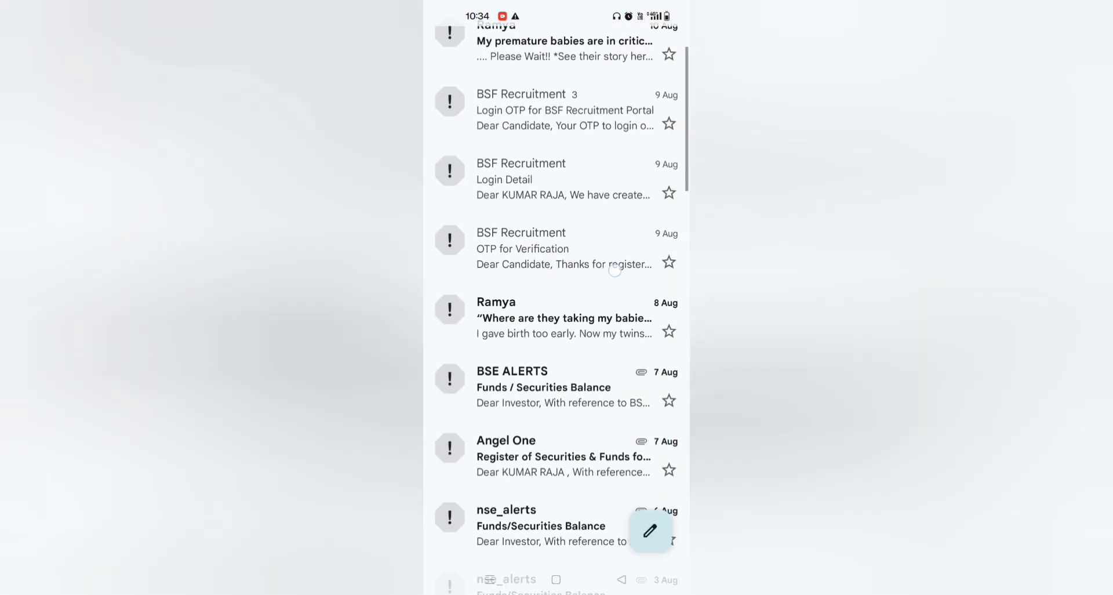
{"action": "left_click", "coordinate": [535, 192]}
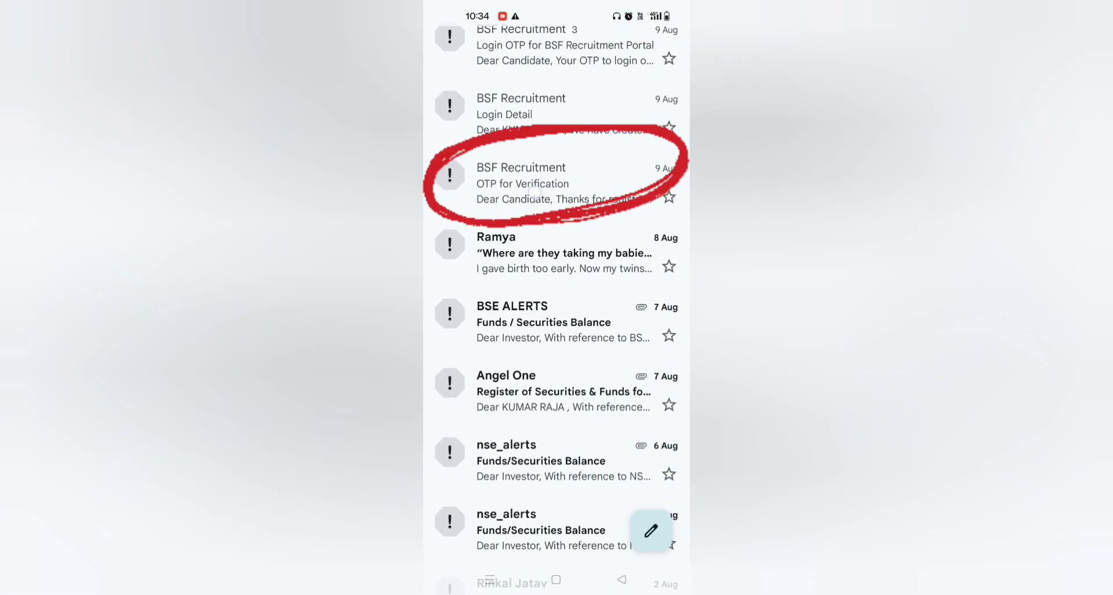
{"action": "scroll", "coordinate": [640, 318], "scroll_direction": "down", "scroll_amount": 1}
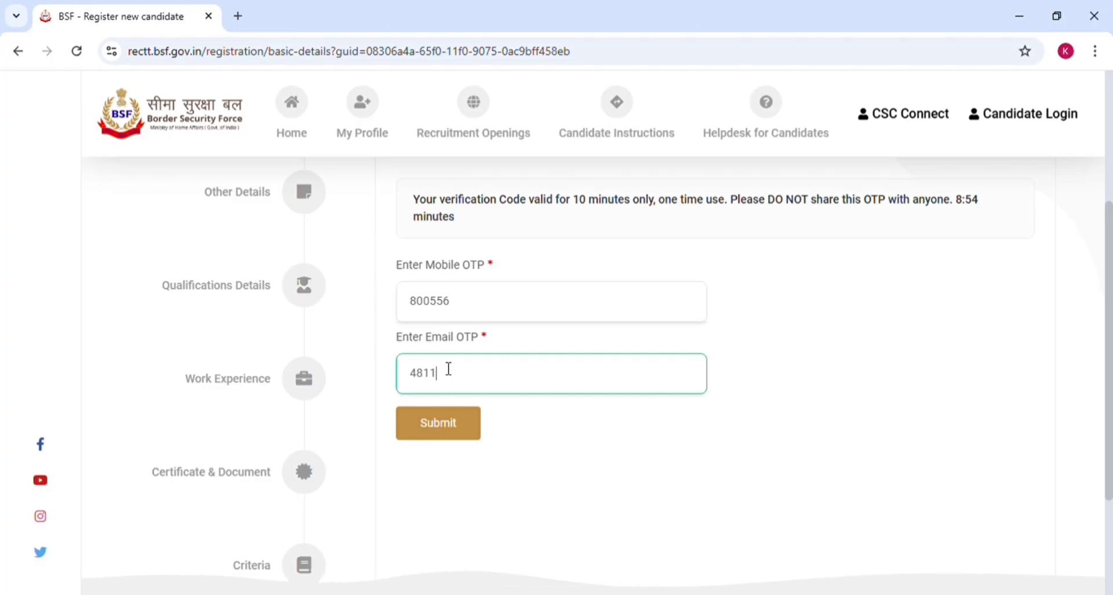
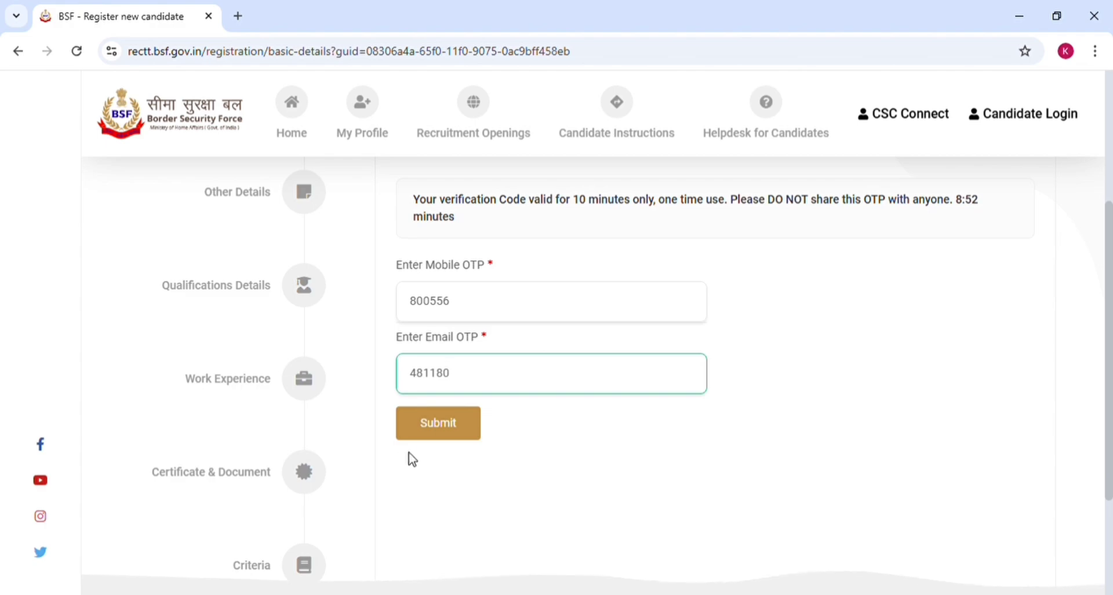
Step: Enter the e-mail verification code and submit both OTPs
{"action": "left_click", "coordinate": [452, 430]}
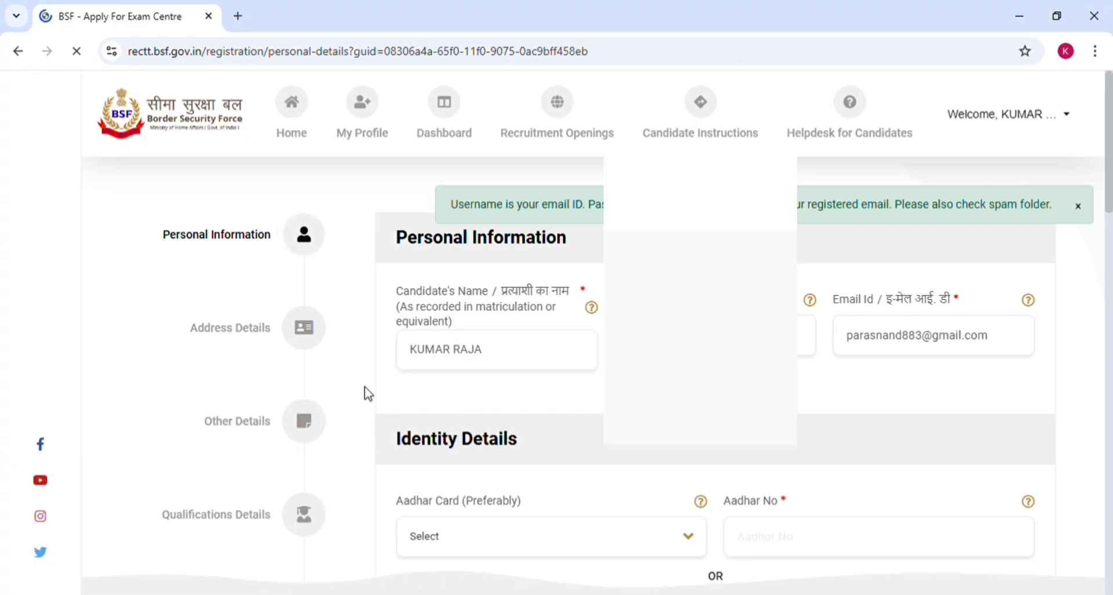
Step: Choose Aadhar Card as the preferred identity document
{"action": "scroll", "coordinate": [365, 394], "scroll_direction": "down", "scroll_amount": 1}
{"action": "scroll", "coordinate": [365, 393], "scroll_direction": "down", "scroll_amount": 5}
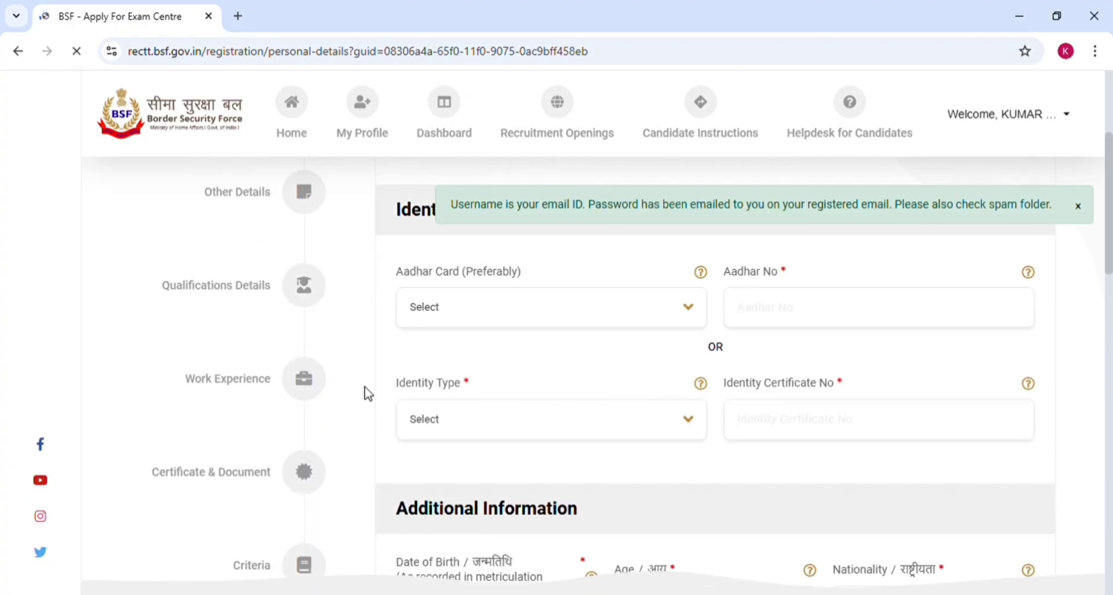
{"action": "left_click", "coordinate": [462, 313]}
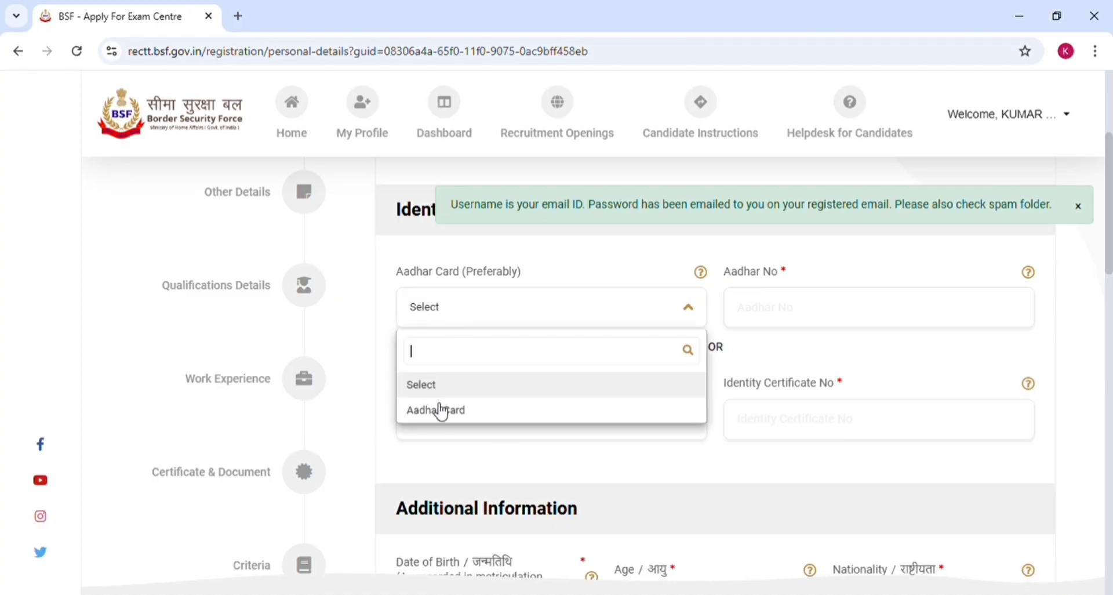
{"action": "left_click", "coordinate": [458, 413]}
{"action": "left_click", "coordinate": [454, 415]}
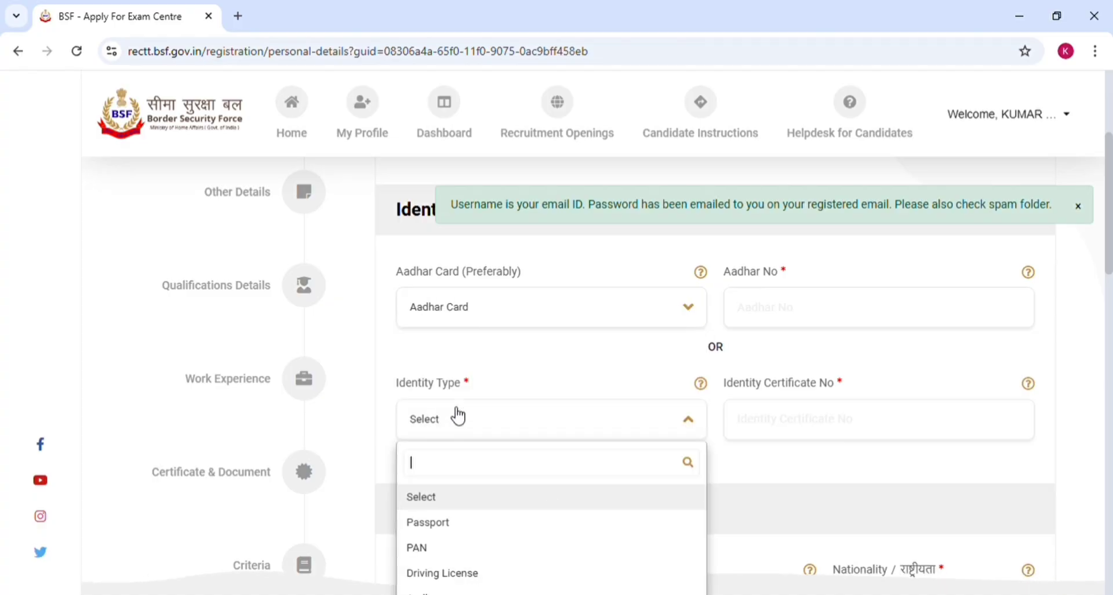
{"action": "left_click", "coordinate": [495, 355]}
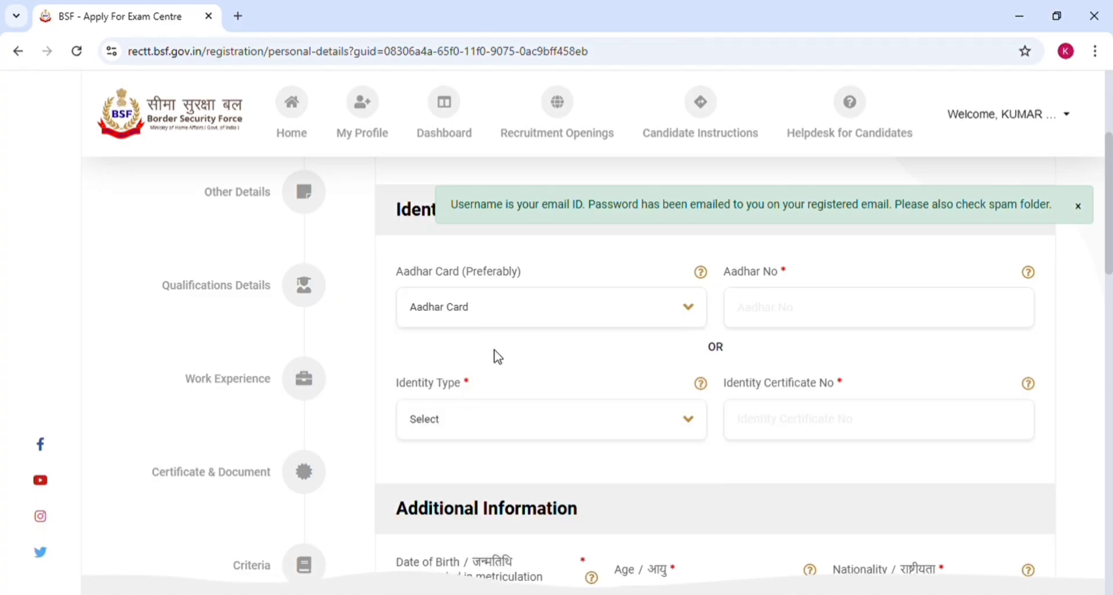
{"action": "left_click", "coordinate": [766, 316]}
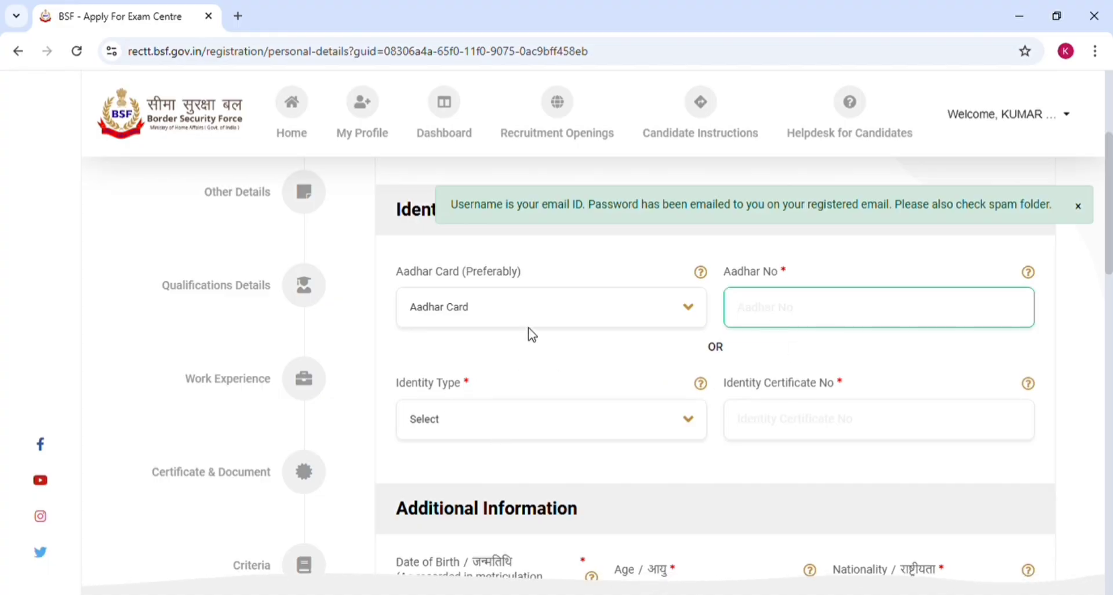
{"action": "left_click", "coordinate": [528, 427]}
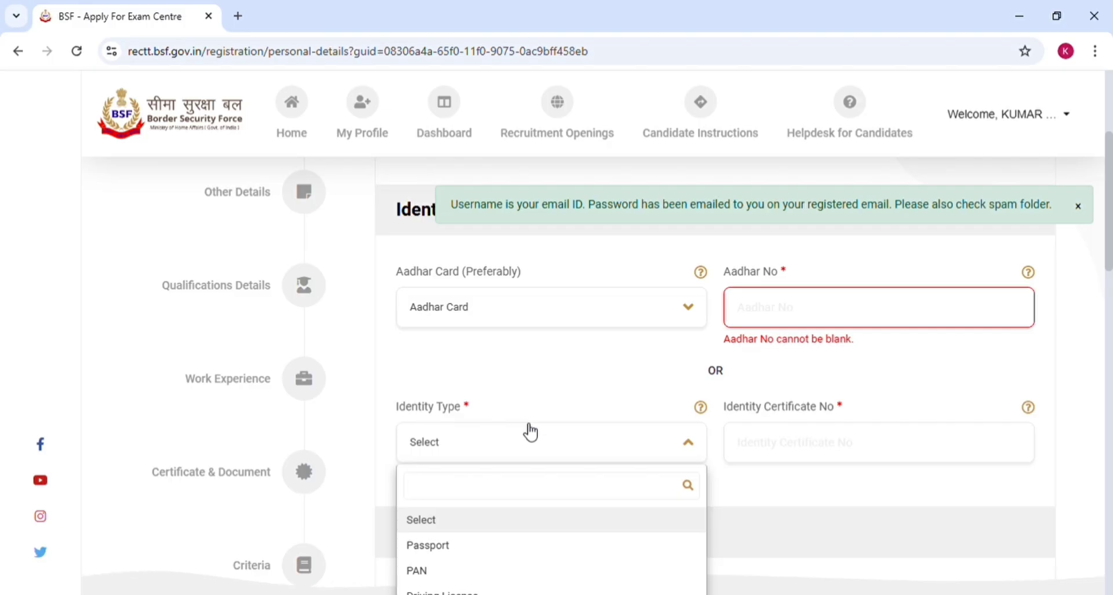
{"action": "left_click", "coordinate": [365, 459]}
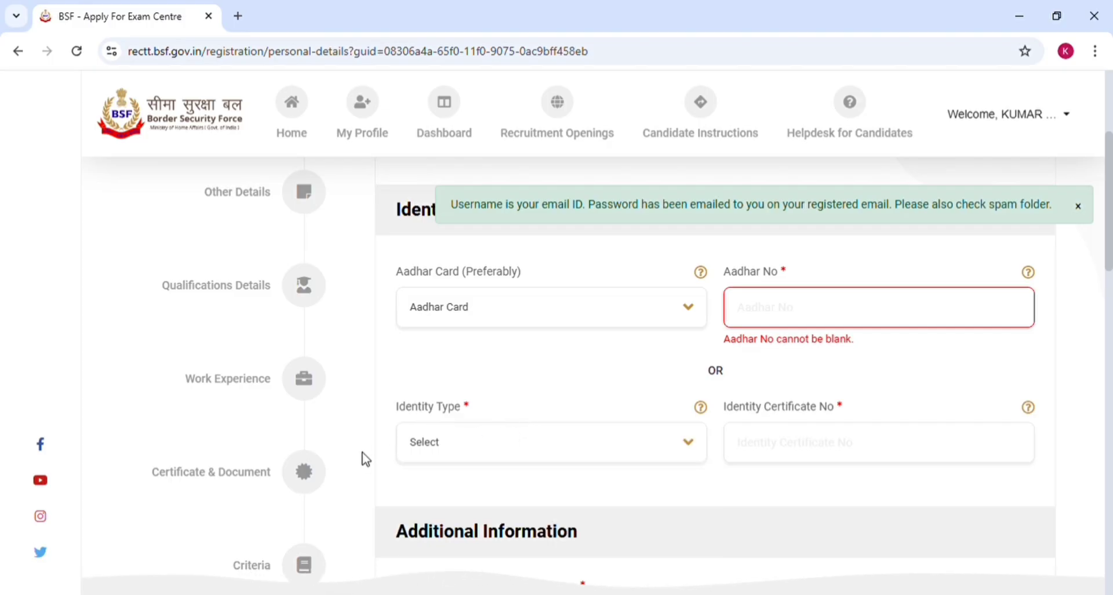
{"action": "scroll", "coordinate": [366, 459], "scroll_direction": "down", "scroll_amount": 2}
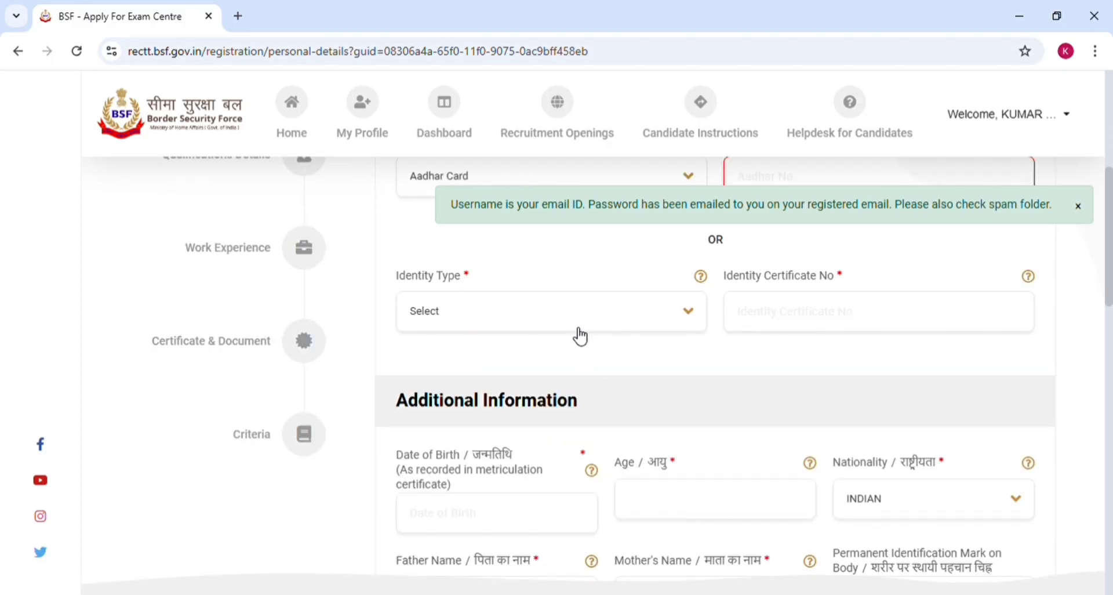
Step: Try Passport, PAN, Driving License and Voter ID as Identity Type, settling on Aadhar
{"action": "left_click", "coordinate": [575, 324]}
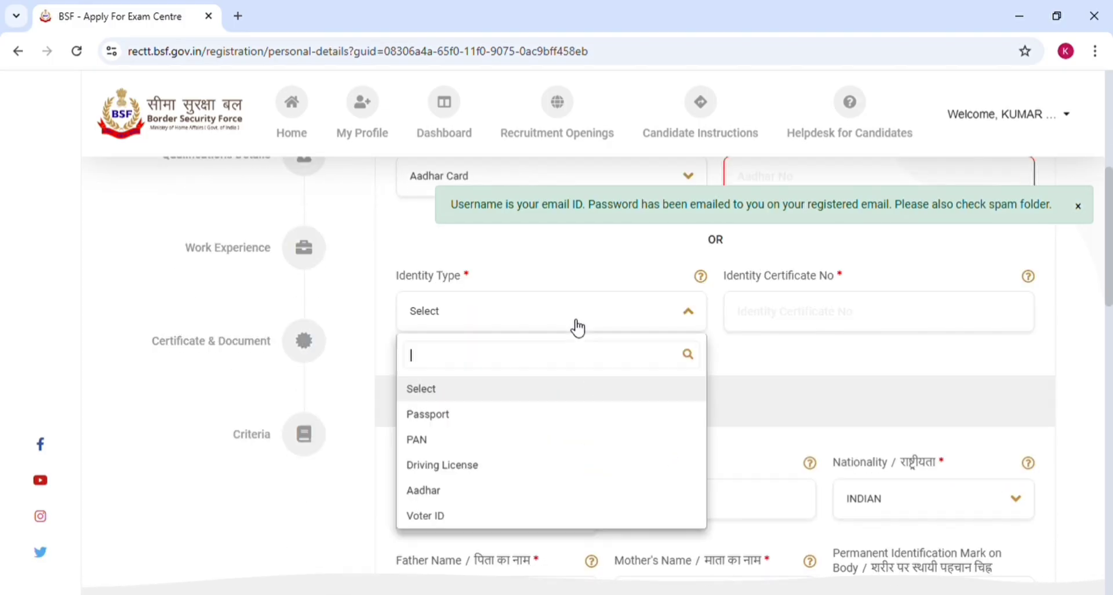
{"action": "left_click", "coordinate": [456, 420]}
{"action": "left_click", "coordinate": [470, 329]}
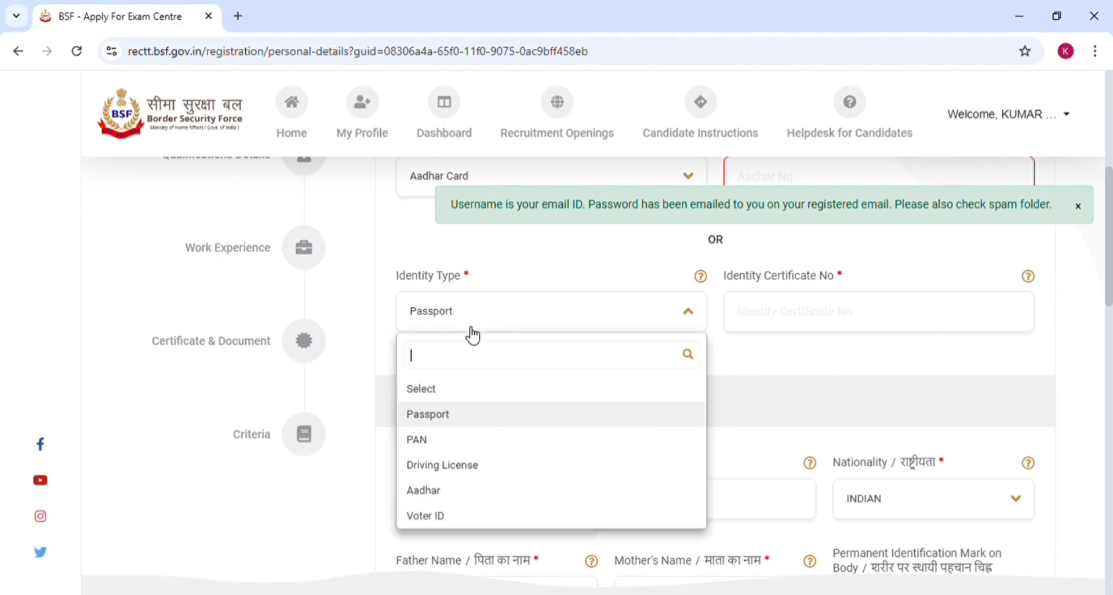
{"action": "left_click", "coordinate": [453, 440]}
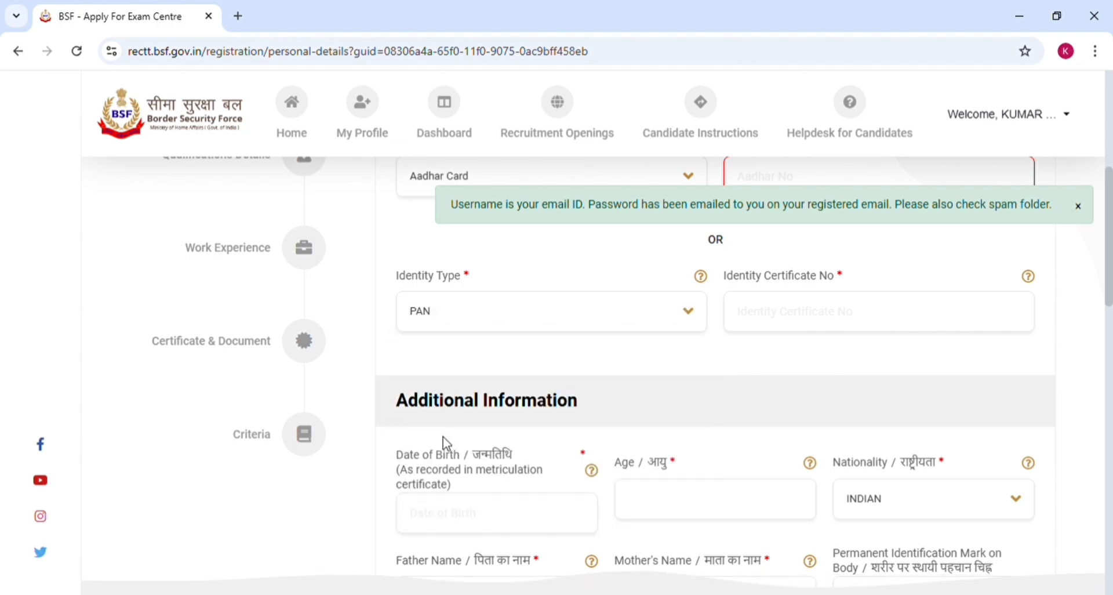
{"action": "left_click", "coordinate": [454, 326]}
{"action": "left_click", "coordinate": [453, 466]}
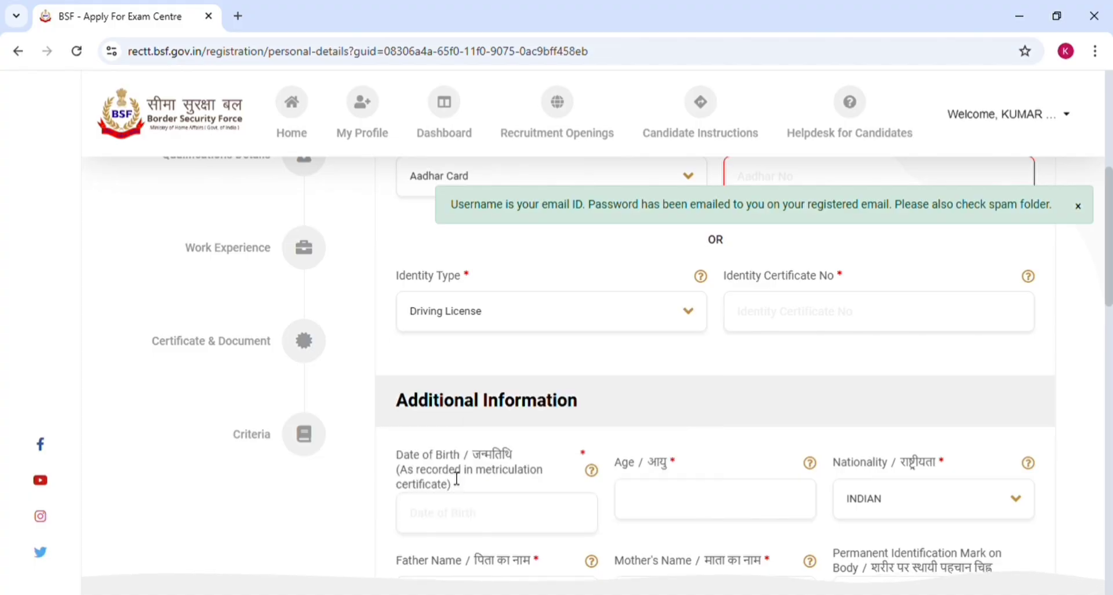
{"action": "left_click", "coordinate": [471, 330]}
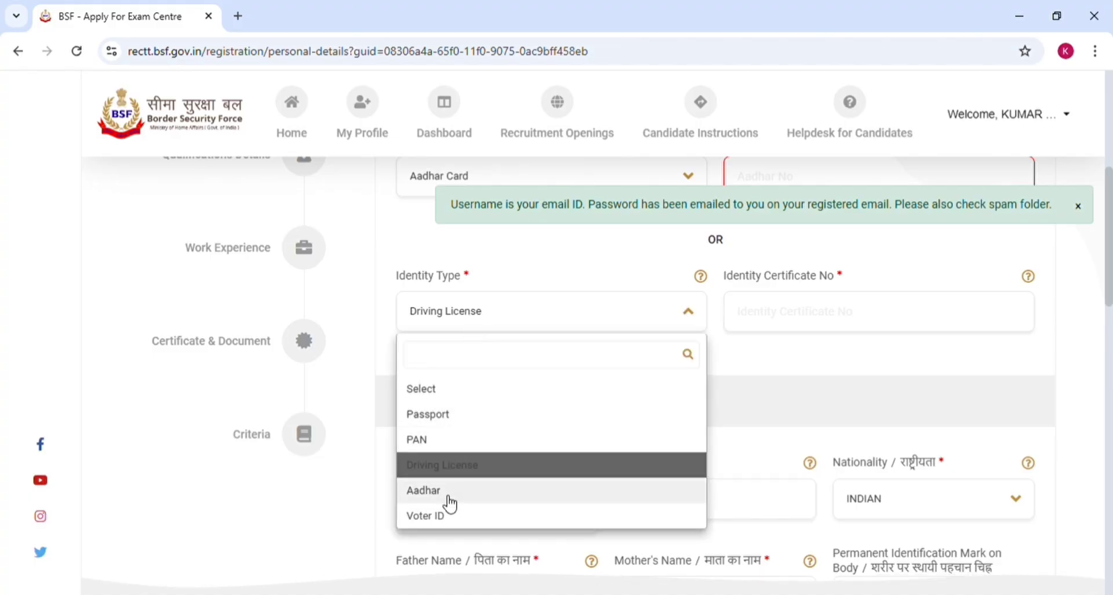
{"action": "left_click", "coordinate": [449, 503]}
{"action": "left_click", "coordinate": [465, 328]}
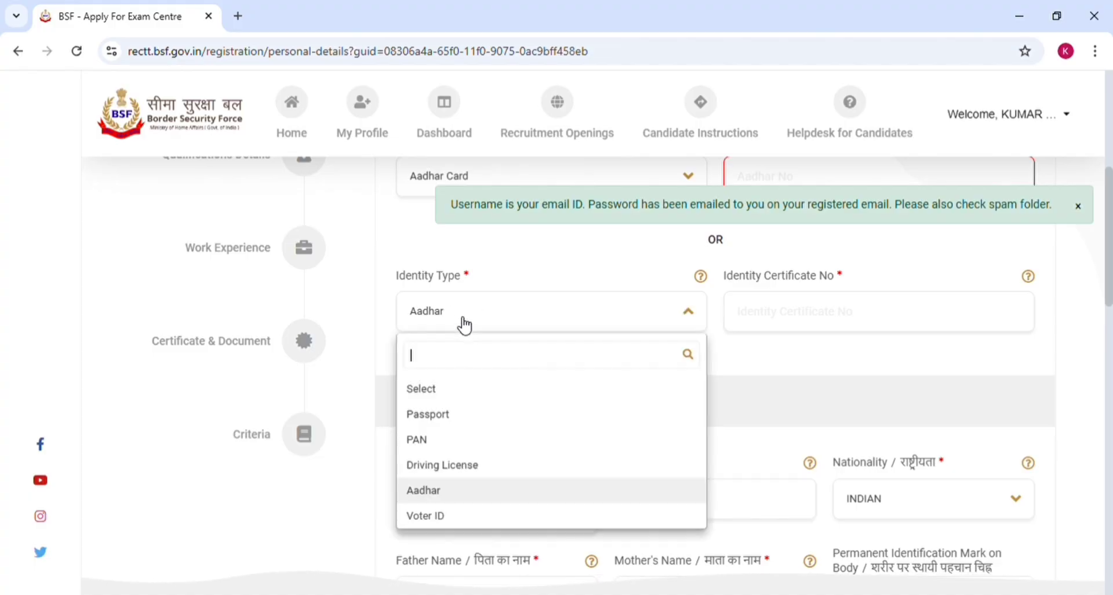
{"action": "left_click", "coordinate": [439, 524]}
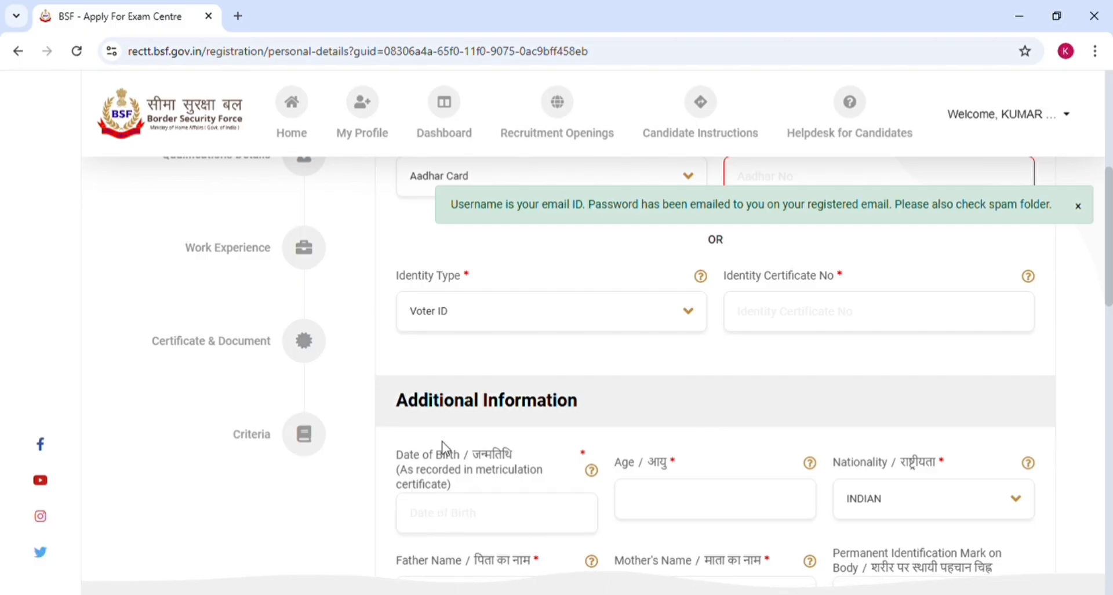
{"action": "left_click", "coordinate": [496, 326]}
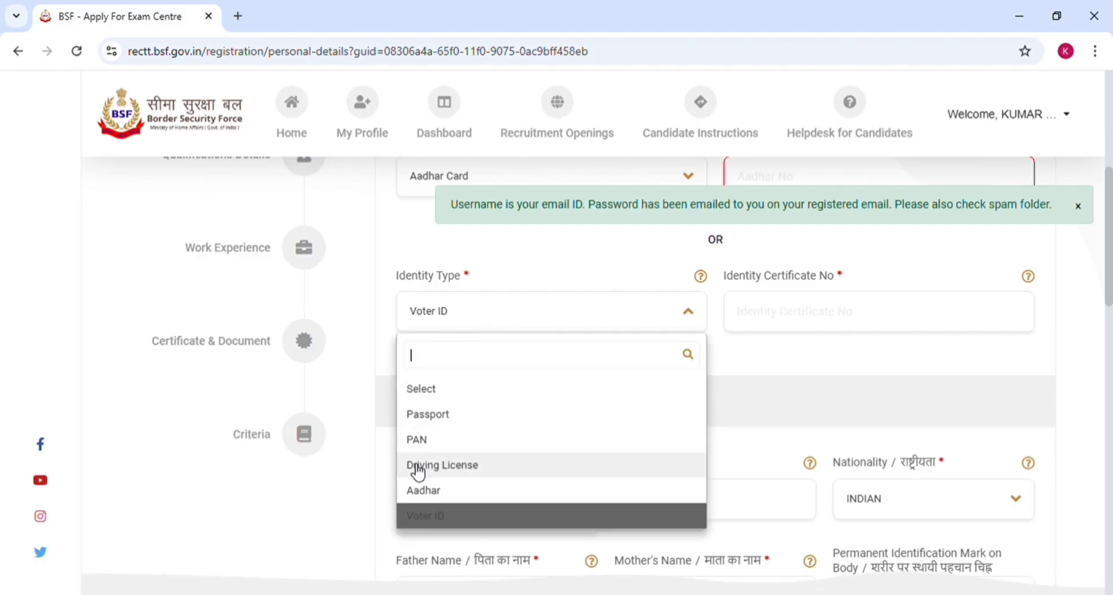
{"action": "left_click", "coordinate": [432, 496]}
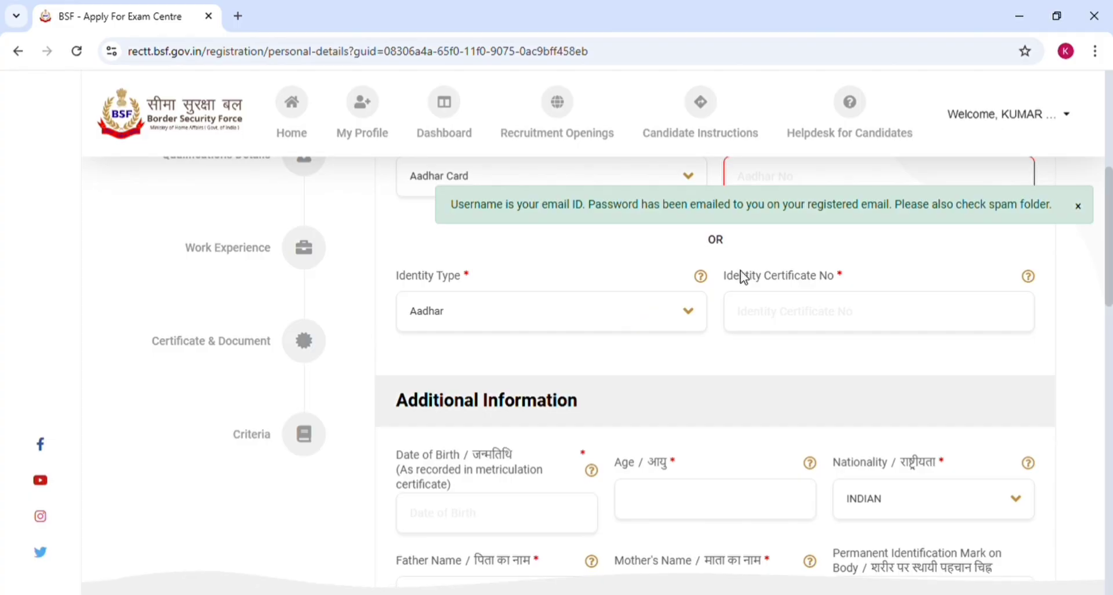
{"action": "left_click", "coordinate": [827, 320]}
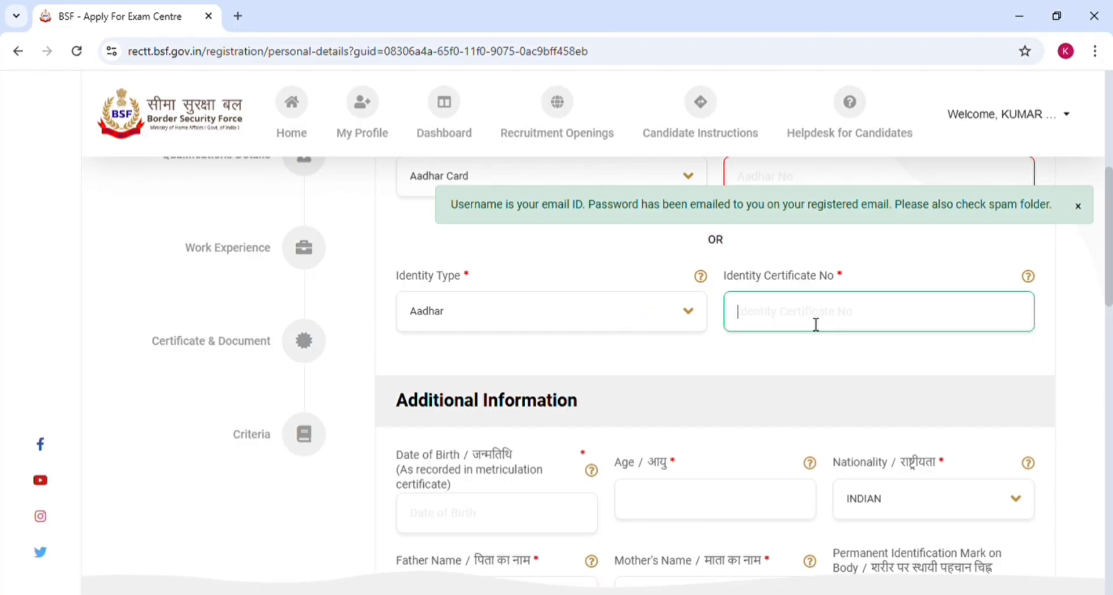
{"action": "left_click", "coordinate": [797, 366]}
{"action": "scroll", "coordinate": [798, 366], "scroll_direction": "down", "scroll_amount": 4}
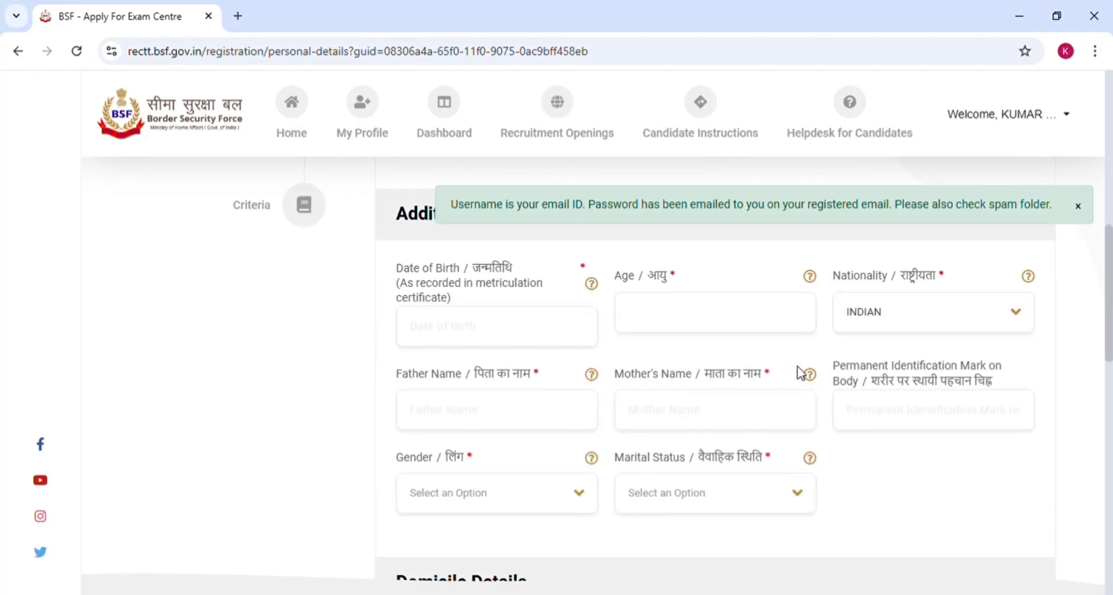
{"action": "left_click", "coordinate": [501, 336]}
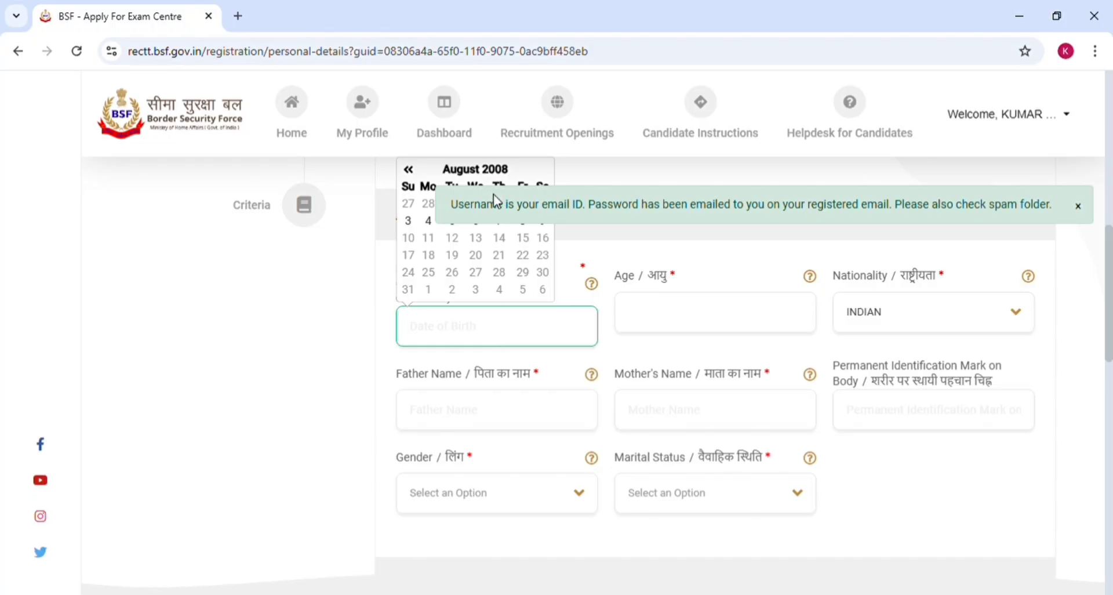
{"action": "left_click", "coordinate": [364, 324]}
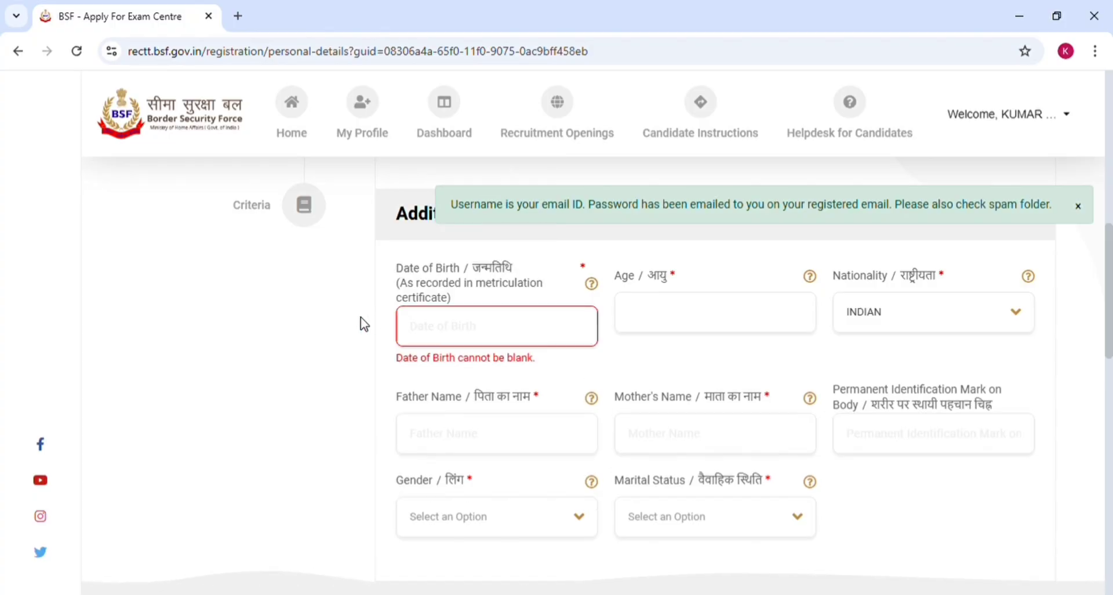
{"action": "scroll", "coordinate": [364, 323], "scroll_direction": "up", "scroll_amount": 1}
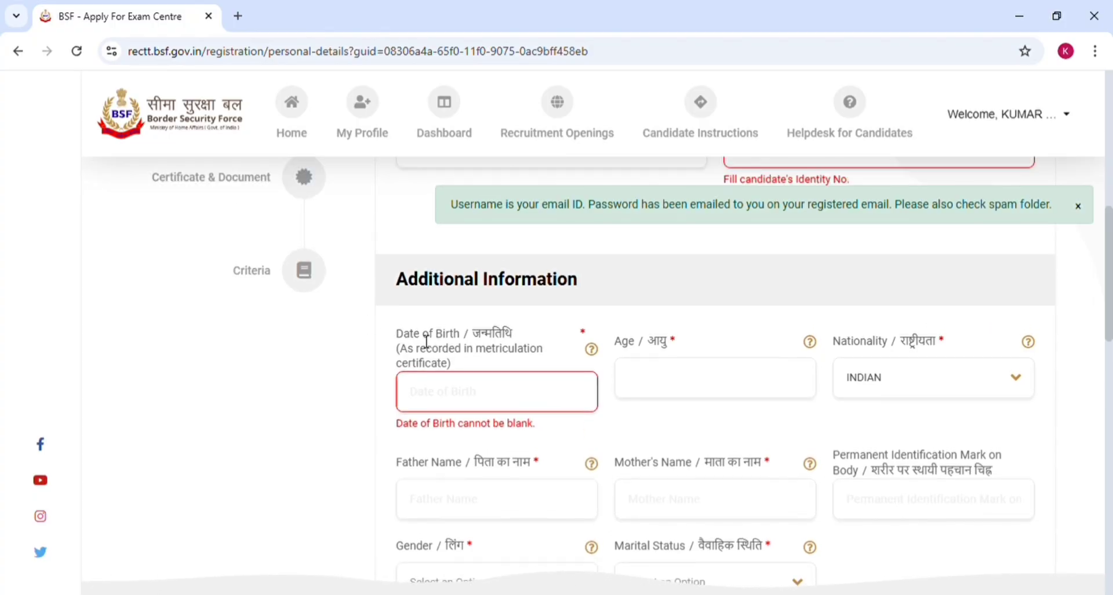
{"action": "left_click", "coordinate": [445, 395]}
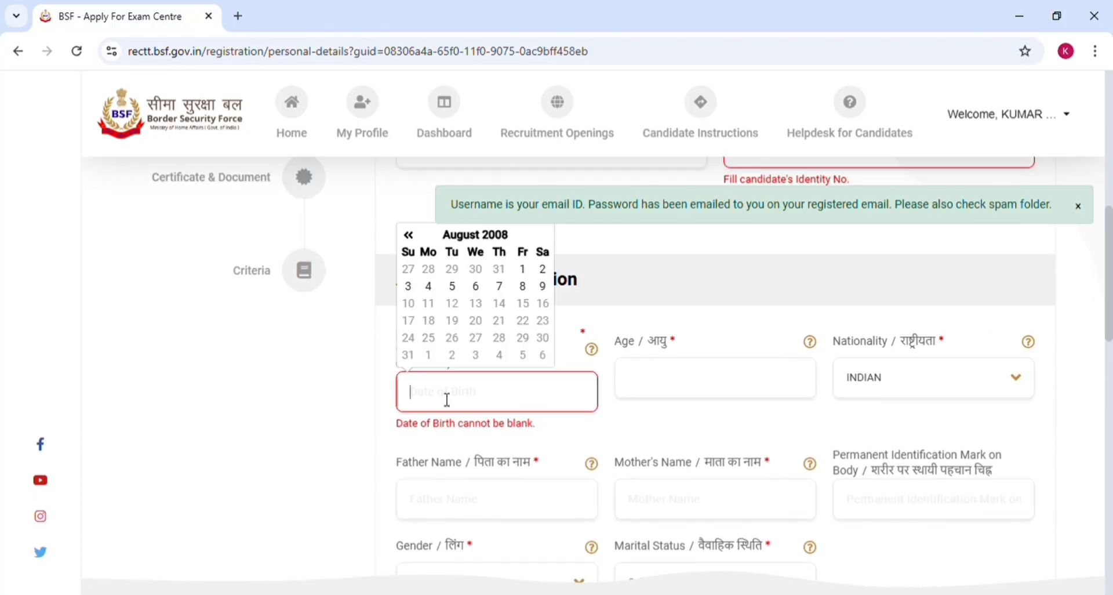
{"action": "left_click", "coordinate": [494, 240]}
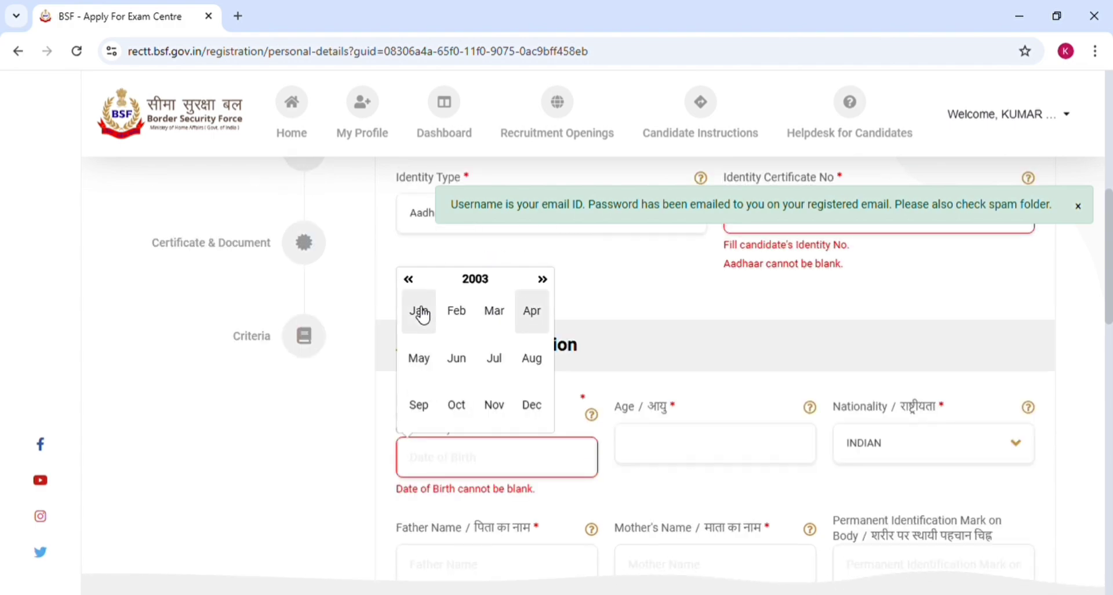
{"action": "left_click", "coordinate": [420, 311]}
{"action": "left_click", "coordinate": [478, 334]}
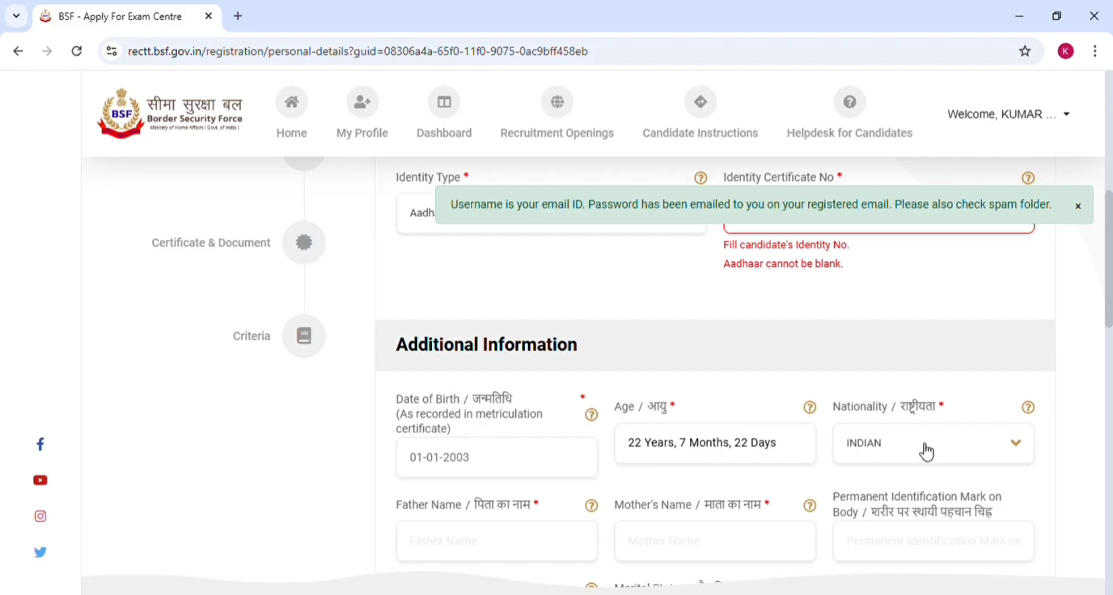
{"action": "left_click", "coordinate": [908, 450]}
{"action": "left_click", "coordinate": [908, 450]}
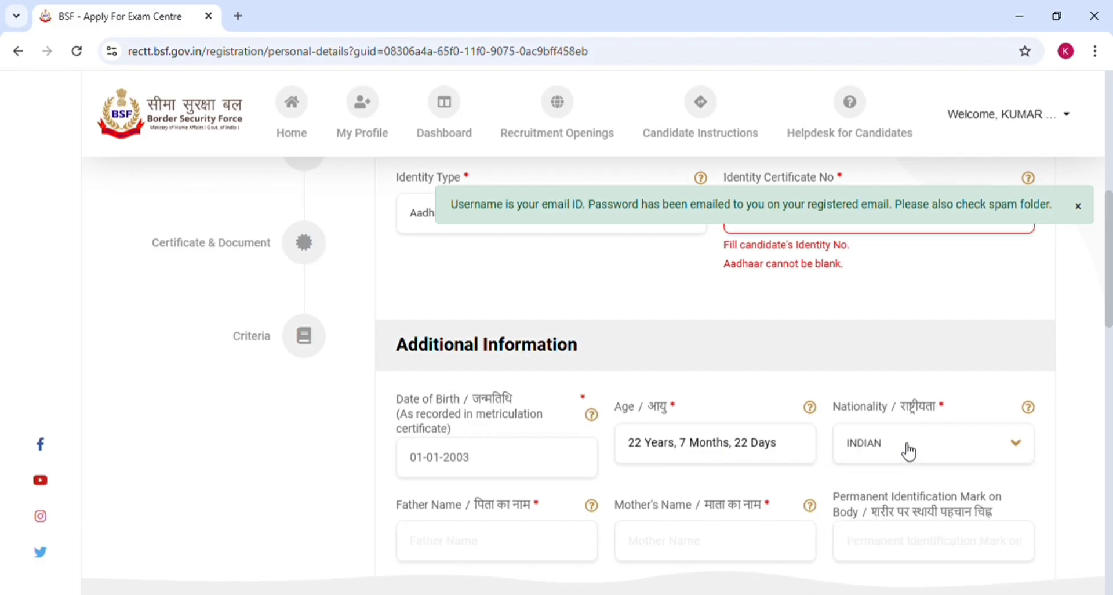
{"action": "scroll", "coordinate": [814, 377], "scroll_direction": "down", "scroll_amount": 3}
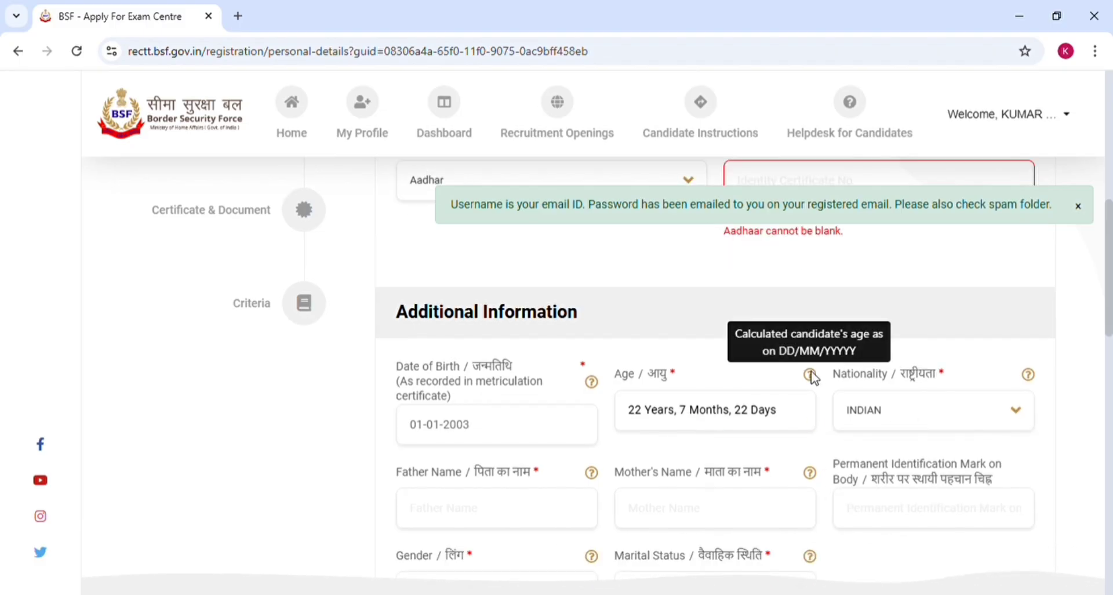
Step: Move through the father's and mother's name fields and set gender to MALE
{"action": "scroll", "coordinate": [814, 377], "scroll_direction": "down", "scroll_amount": 1}
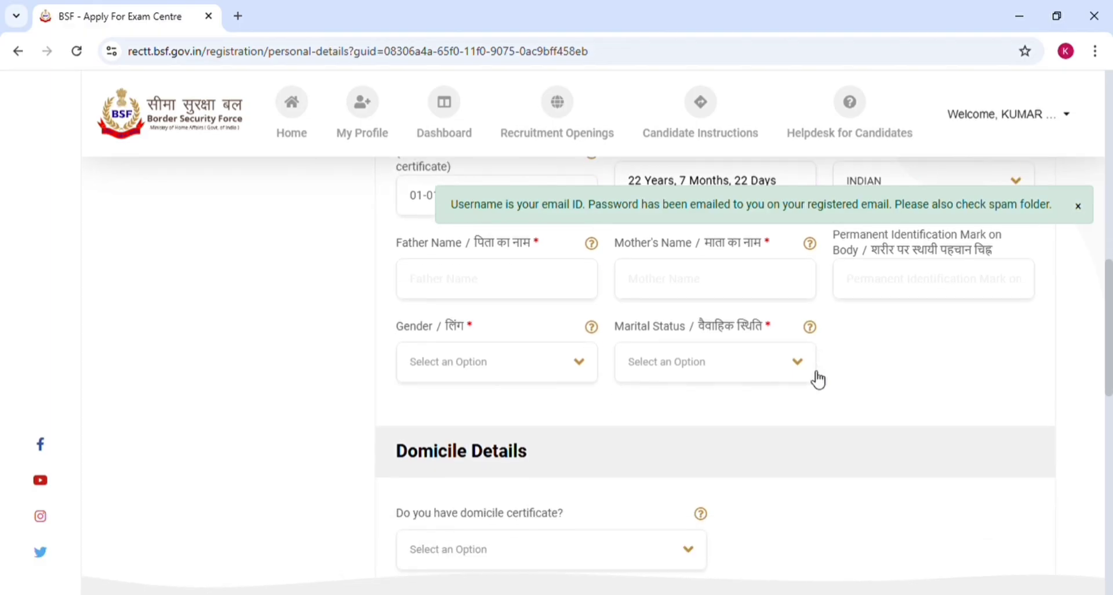
{"action": "left_click", "coordinate": [482, 289]}
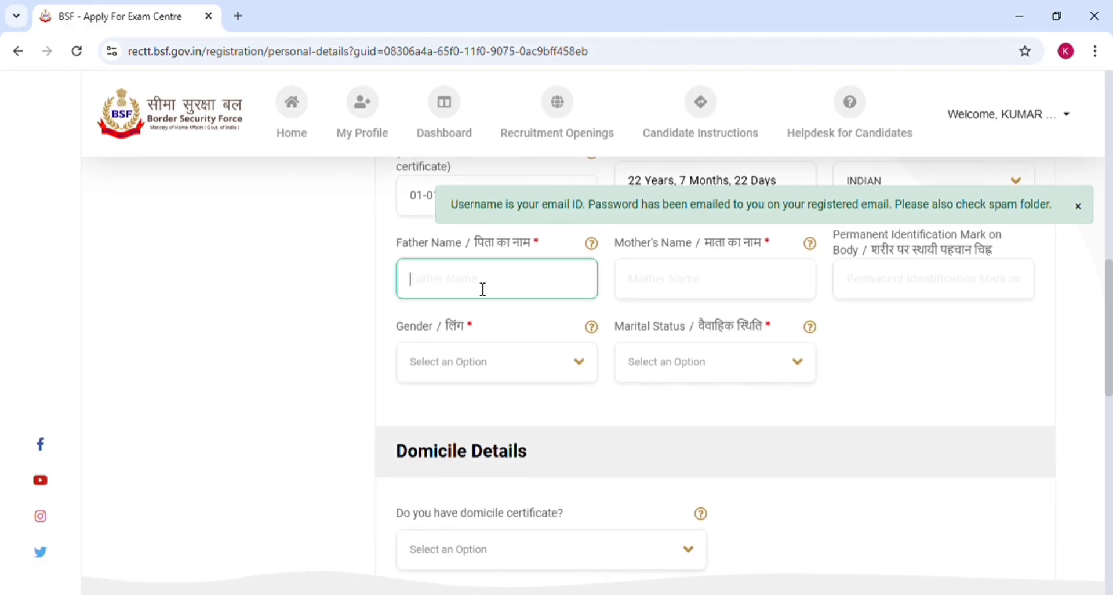
{"action": "left_click", "coordinate": [696, 292]}
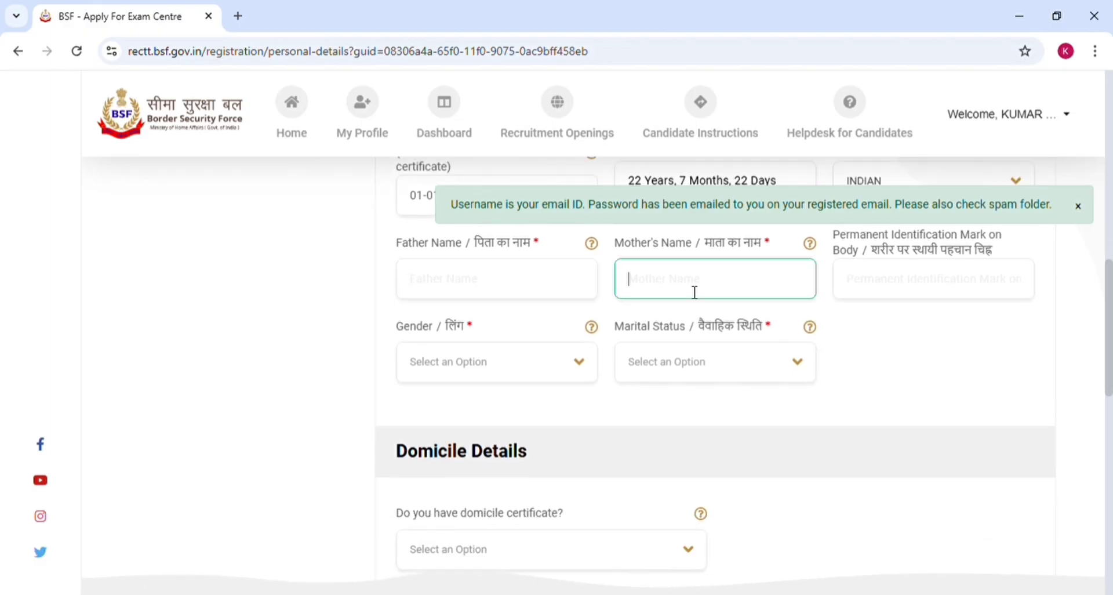
{"action": "left_click", "coordinate": [901, 331]}
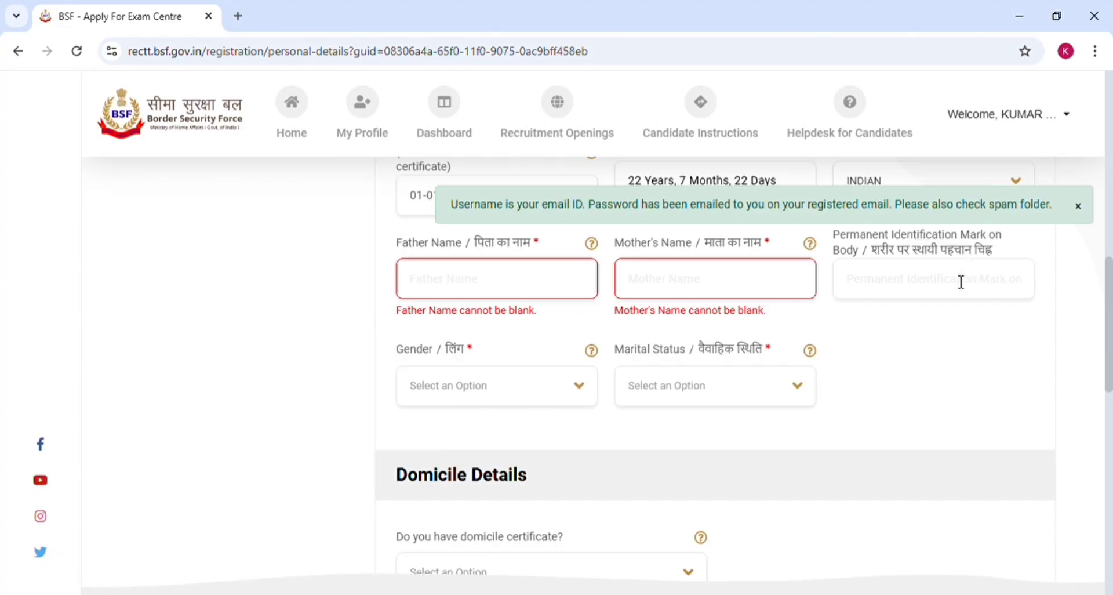
{"action": "left_click", "coordinate": [511, 398]}
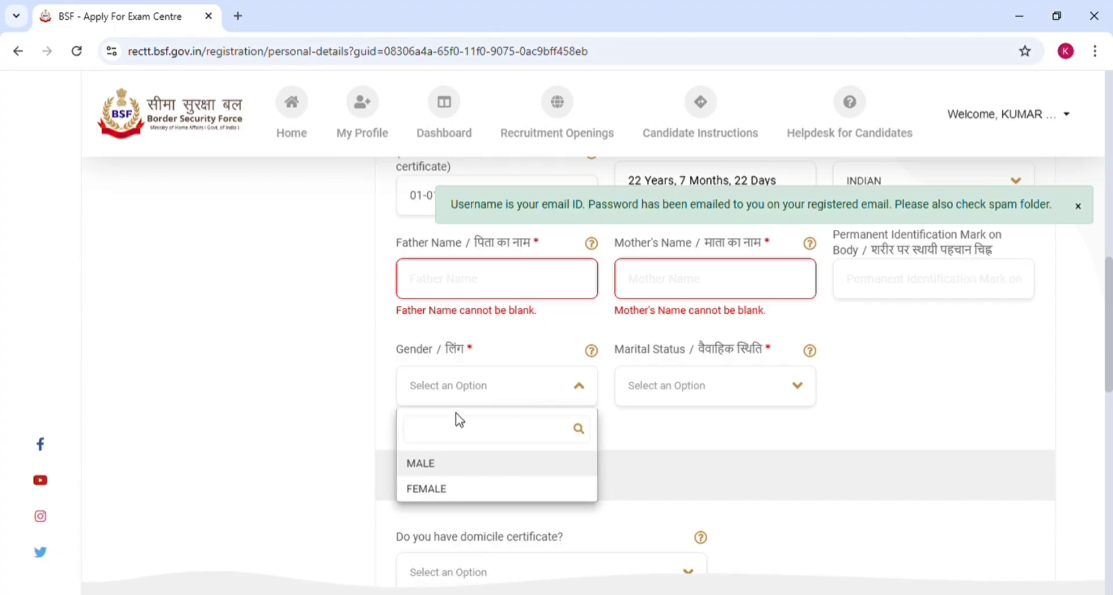
{"action": "left_click", "coordinate": [447, 470]}
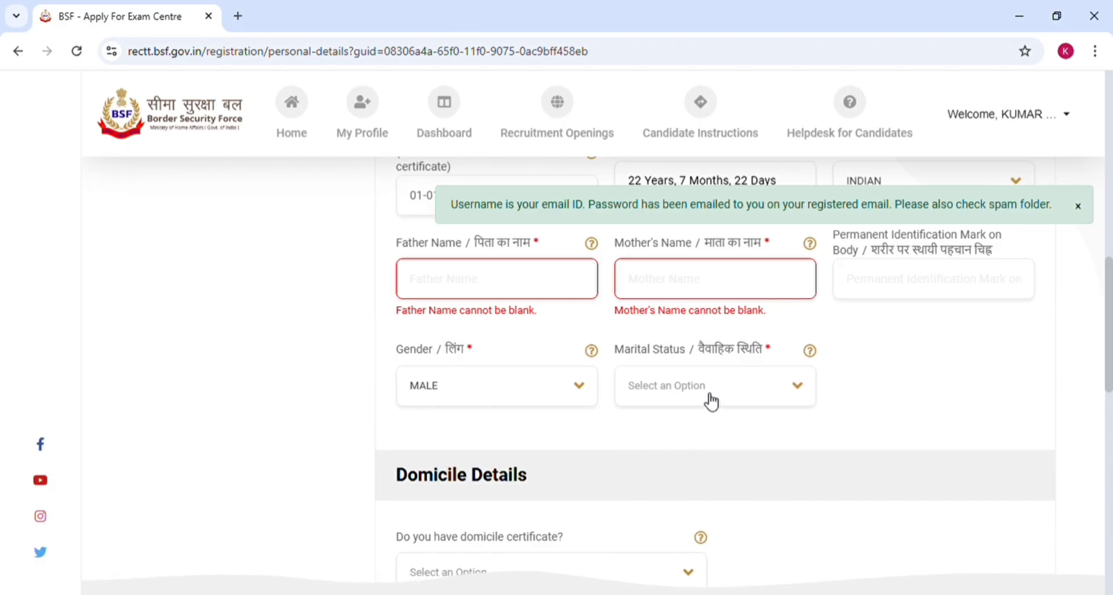
Step: Try the Married, Unmarried and Divorced marital status options, finally settling on UNMARRIED
{"action": "left_click", "coordinate": [684, 398]}
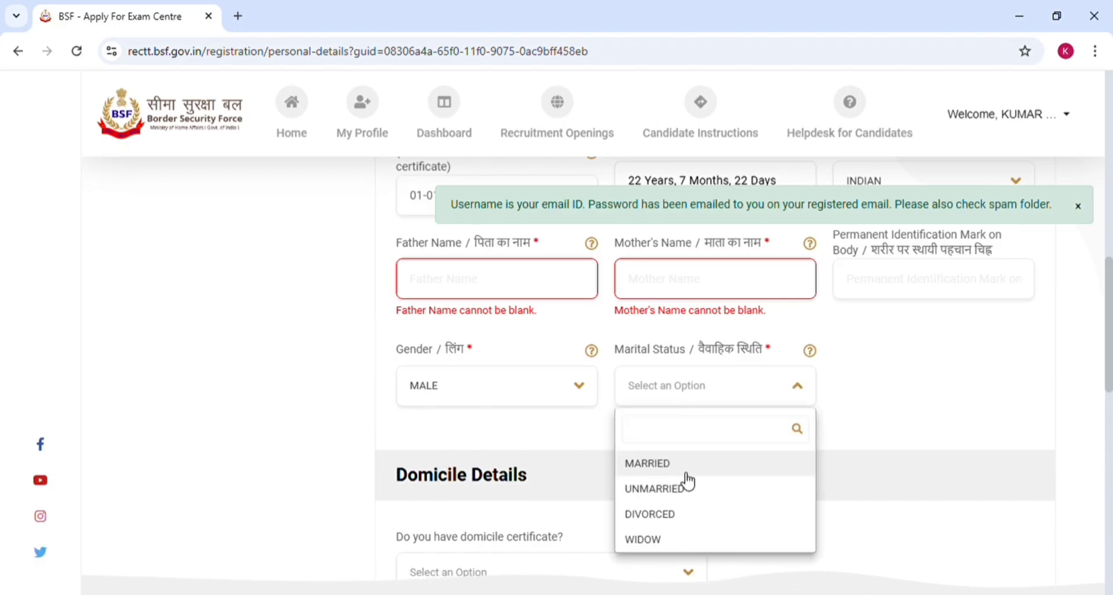
{"action": "left_click", "coordinate": [652, 463]}
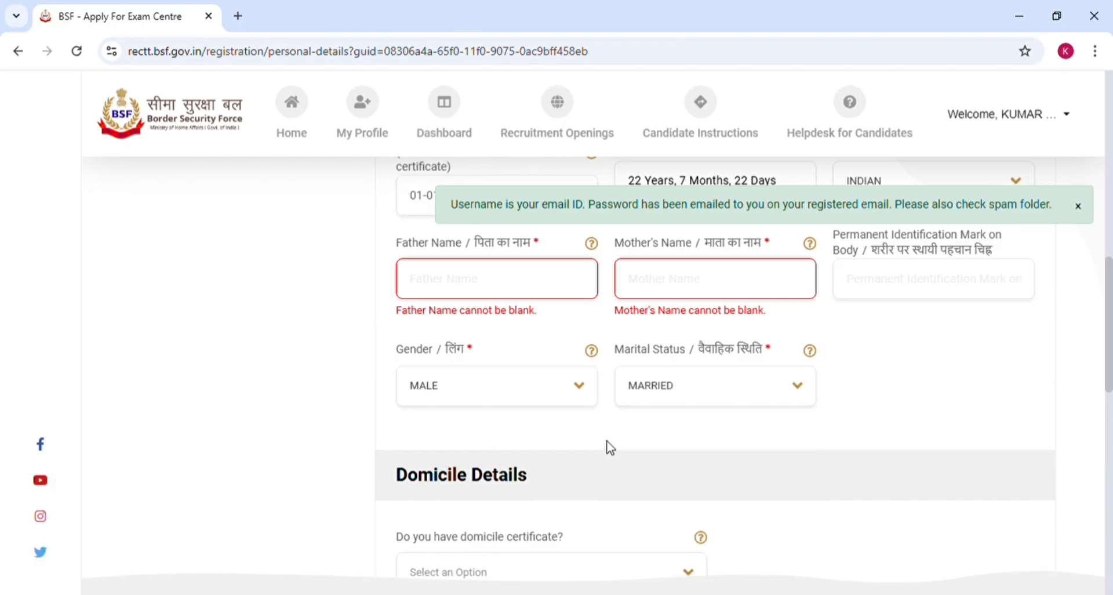
{"action": "left_click", "coordinate": [698, 396]}
{"action": "left_click", "coordinate": [654, 488]}
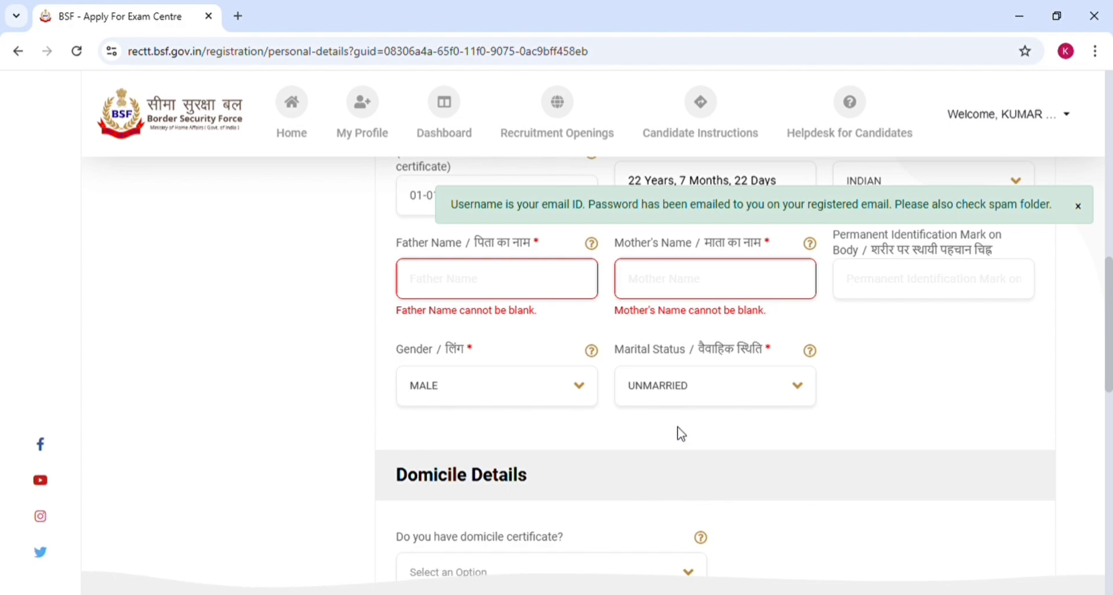
{"action": "left_click", "coordinate": [675, 400]}
{"action": "left_click", "coordinate": [676, 517]}
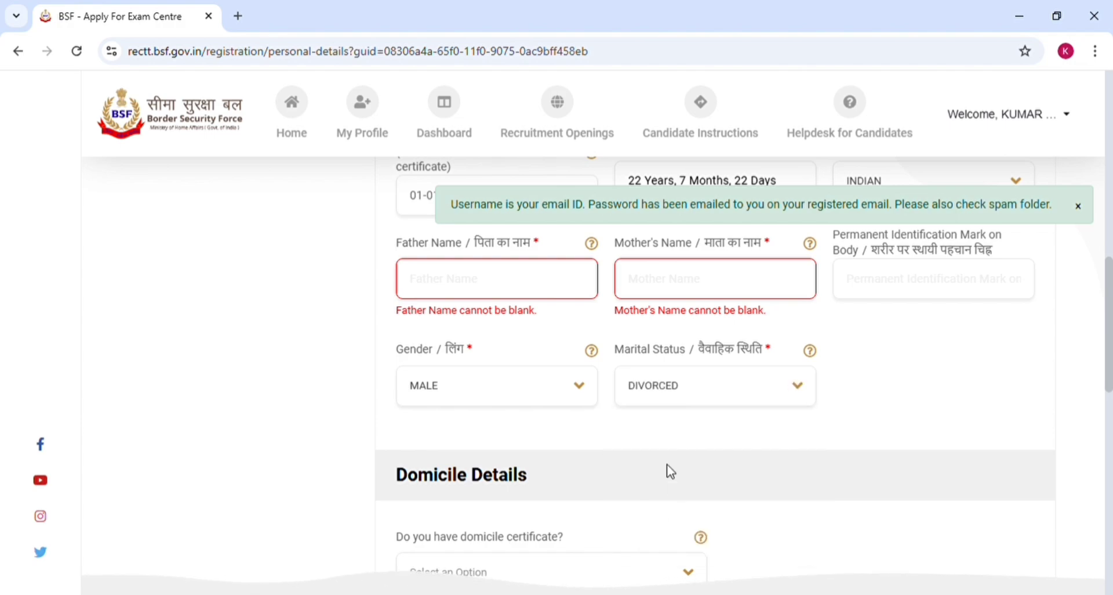
{"action": "left_click", "coordinate": [669, 392]}
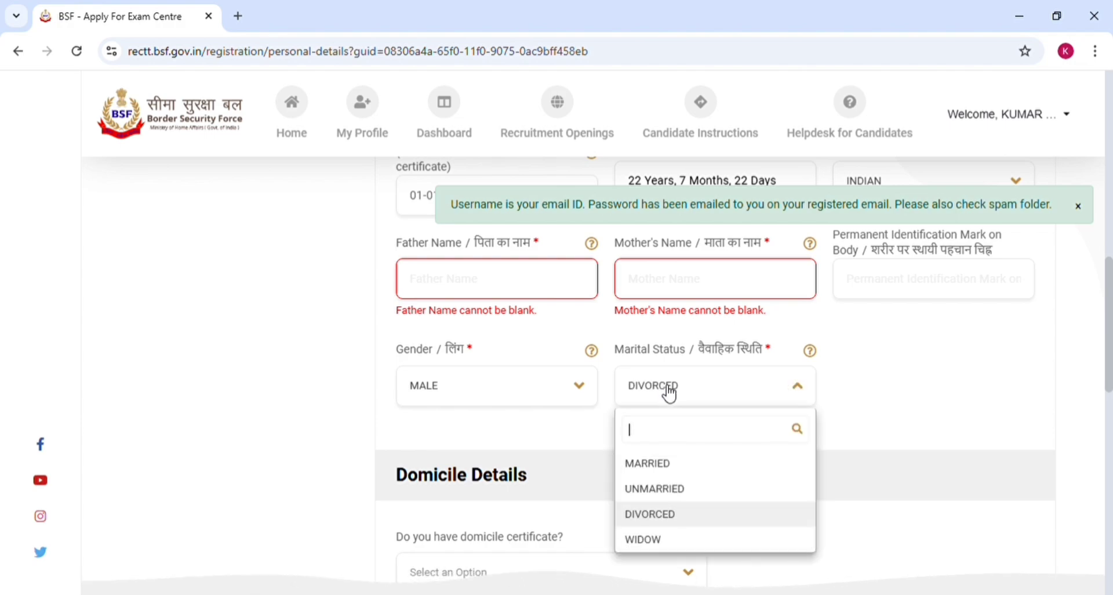
{"action": "left_click", "coordinate": [658, 542]}
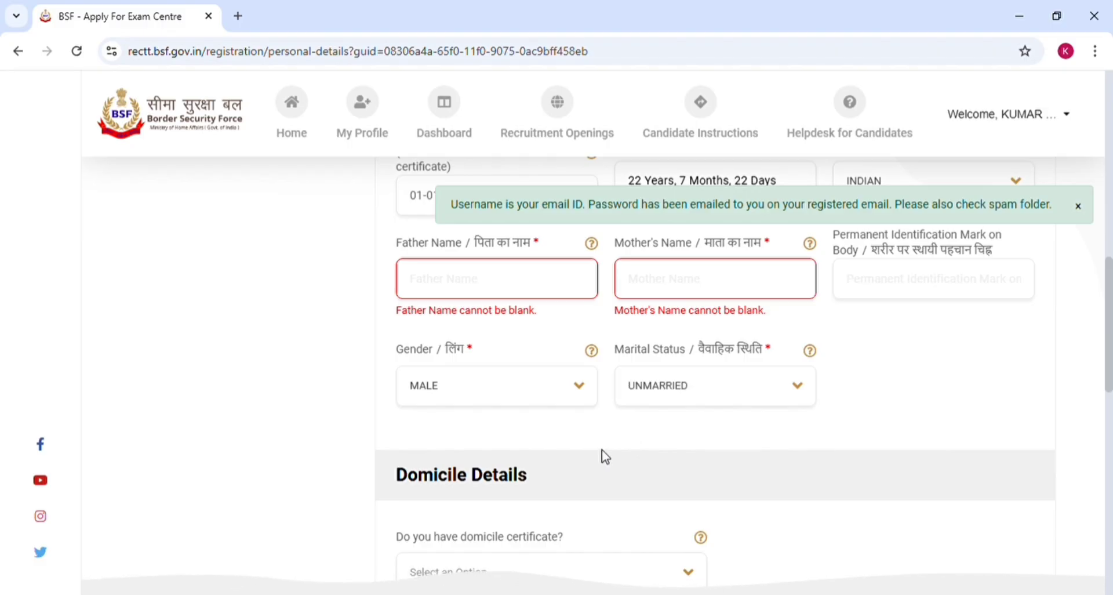
{"action": "scroll", "coordinate": [605, 456], "scroll_direction": "down", "scroll_amount": 3}
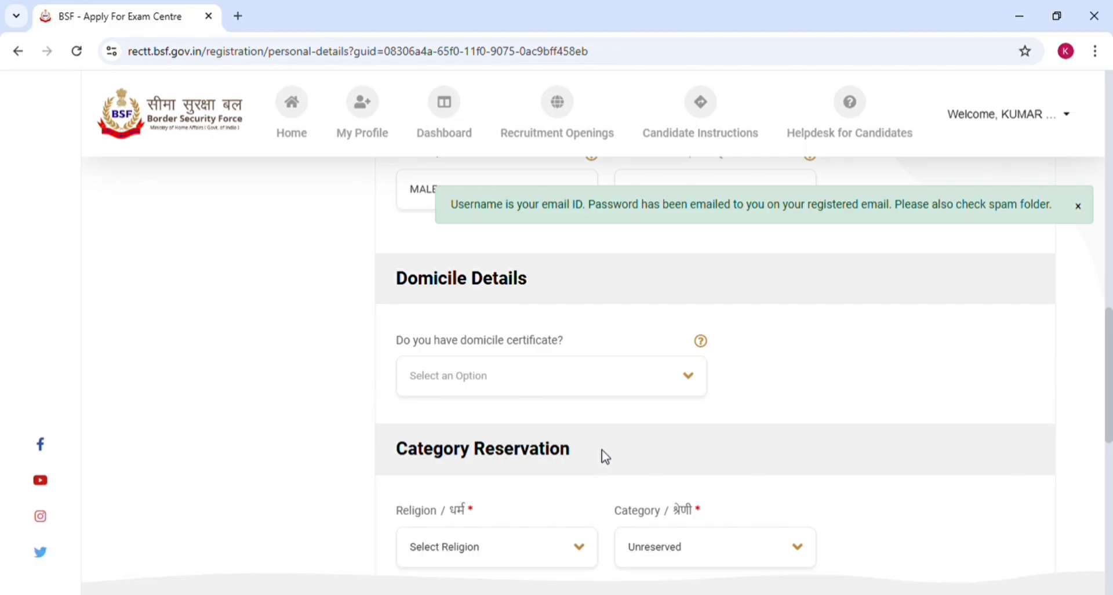
Step: Answer Yes to holding a domicile certificate, after briefly switching to No
{"action": "left_click", "coordinate": [549, 382]}
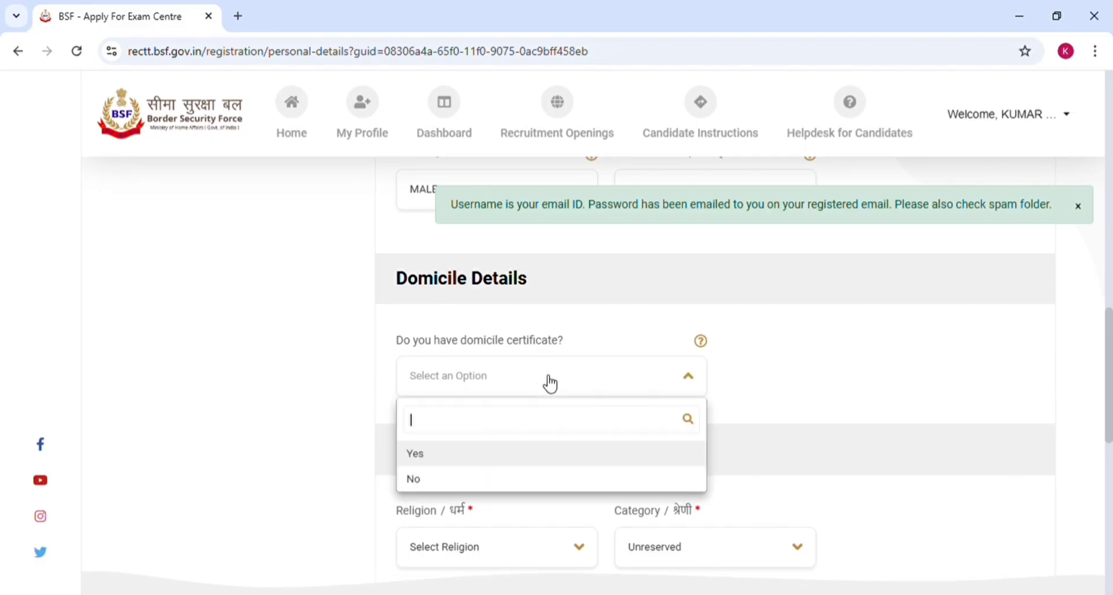
{"action": "left_click", "coordinate": [438, 457]}
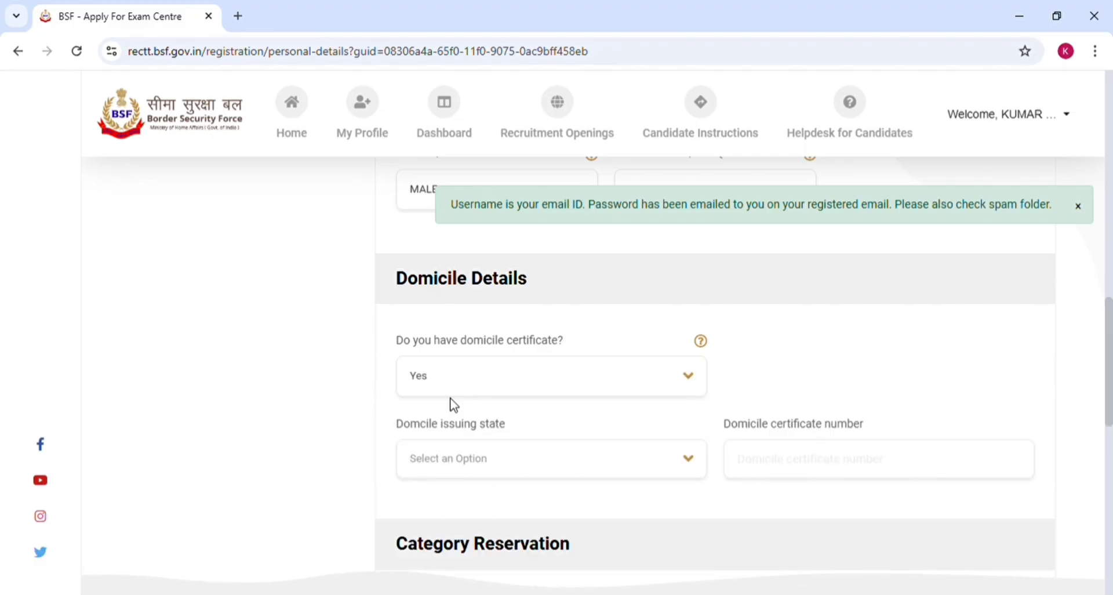
{"action": "left_click", "coordinate": [459, 382]}
{"action": "left_click", "coordinate": [448, 479]}
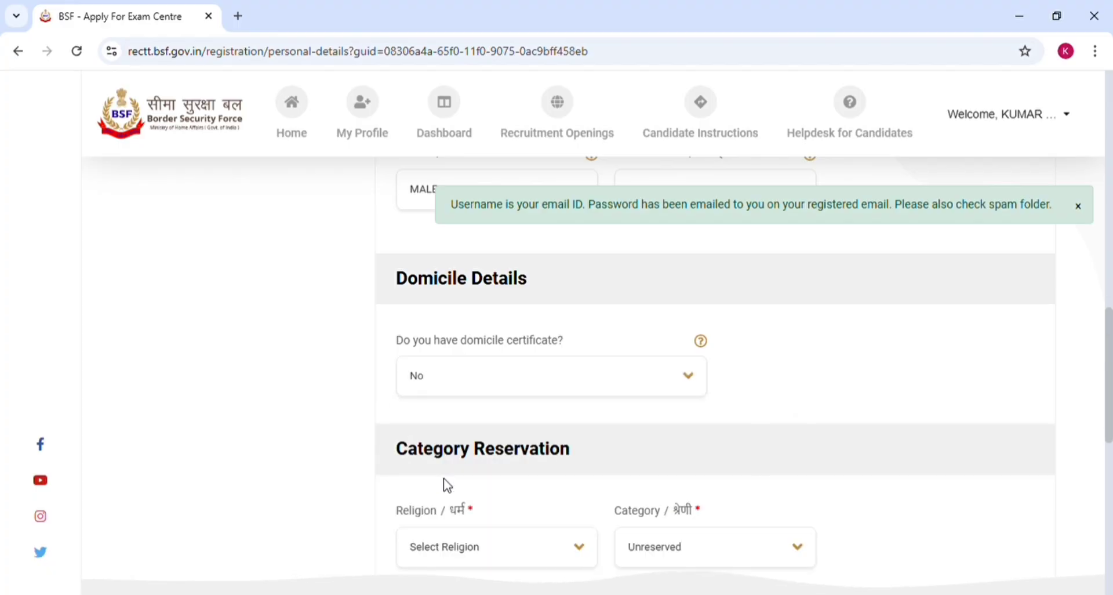
{"action": "left_click", "coordinate": [464, 387]}
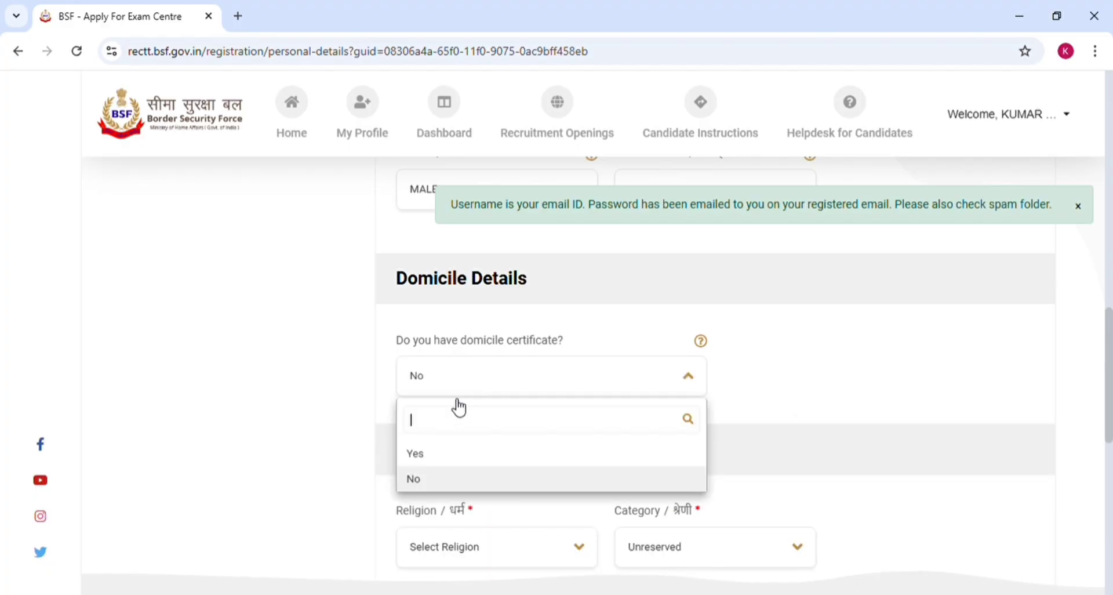
{"action": "left_click", "coordinate": [442, 457]}
{"action": "left_click", "coordinate": [443, 470]}
Step: Set the domicile issuing state to BIHAR, replacing an initial CHHATTISGARH pick
{"action": "left_click", "coordinate": [502, 464]}
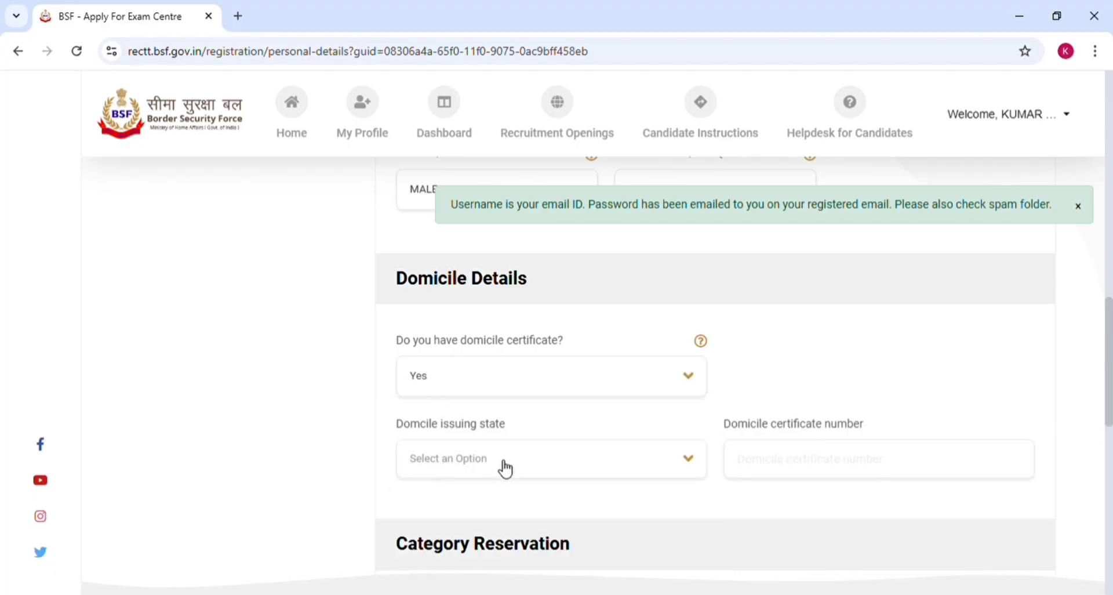
{"action": "left_click", "coordinate": [506, 469]}
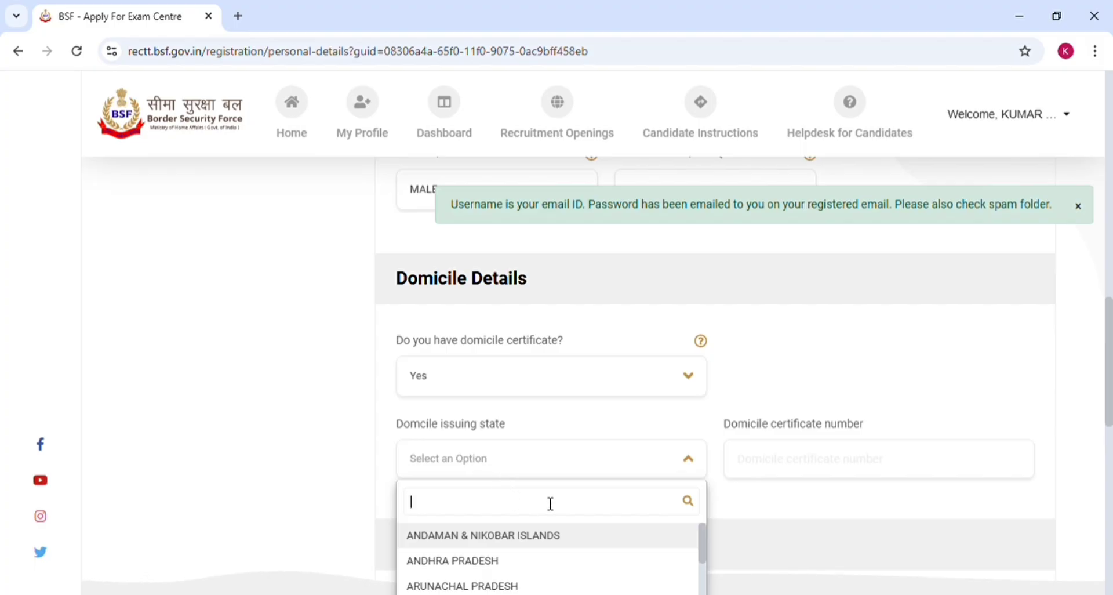
{"action": "scroll", "coordinate": [703, 576], "scroll_direction": "down", "scroll_amount": 3}
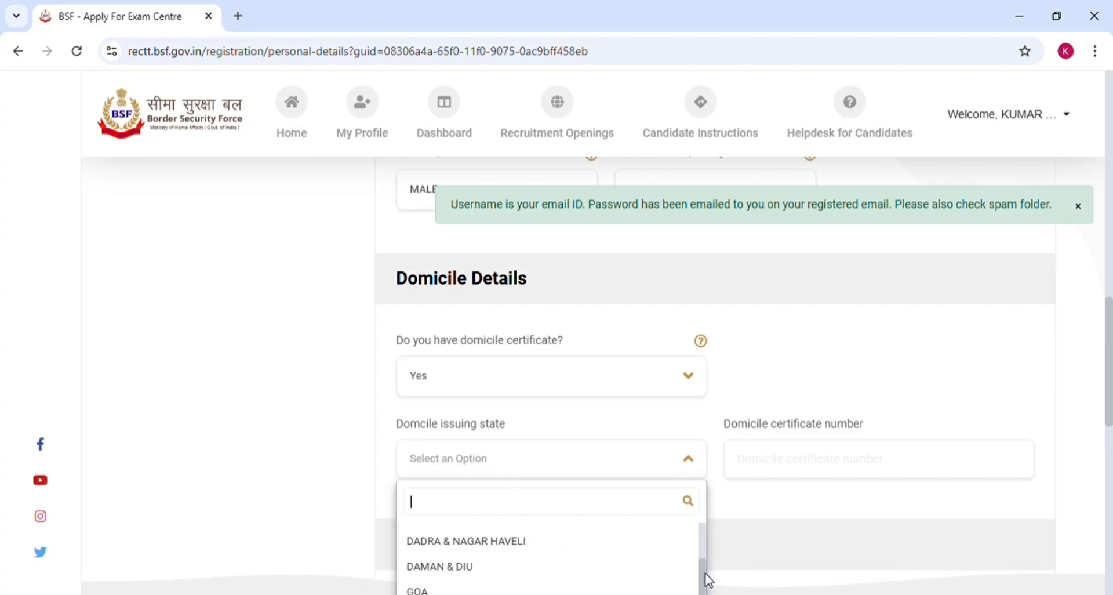
{"action": "scroll", "coordinate": [690, 557], "scroll_direction": "up", "scroll_amount": 1}
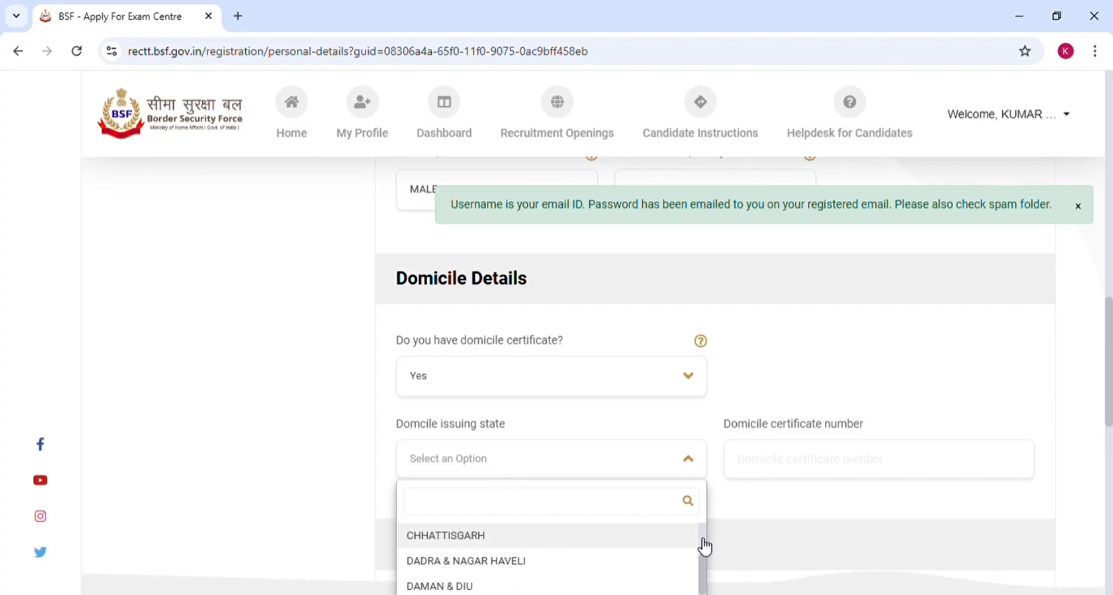
{"action": "left_click", "coordinate": [700, 540]}
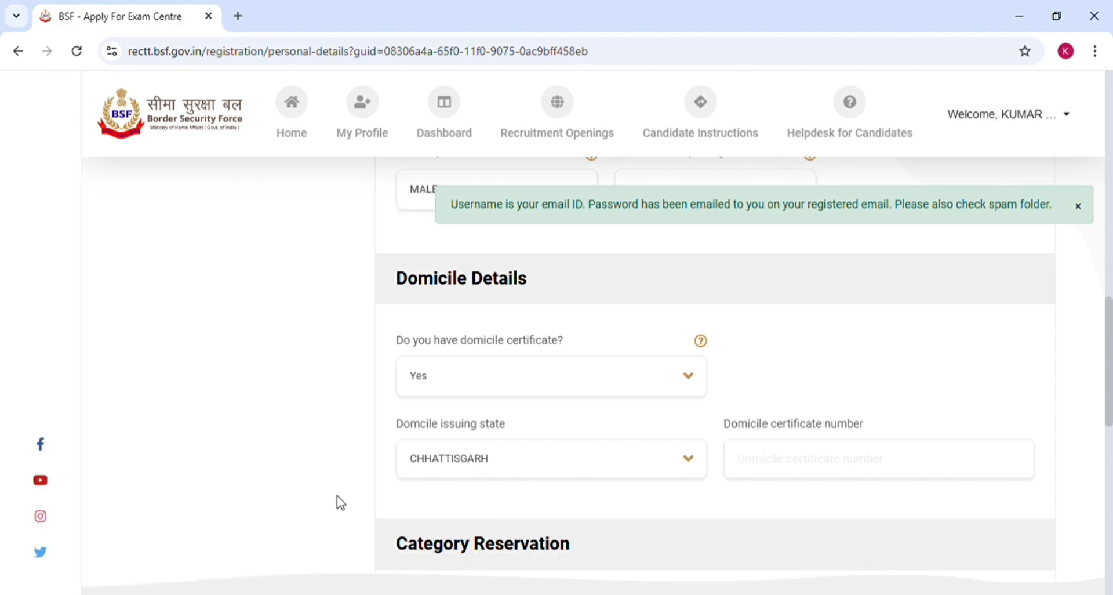
{"action": "scroll", "coordinate": [341, 502], "scroll_direction": "down", "scroll_amount": 2}
{"action": "left_click", "coordinate": [470, 328]}
{"action": "left_click", "coordinate": [470, 516]}
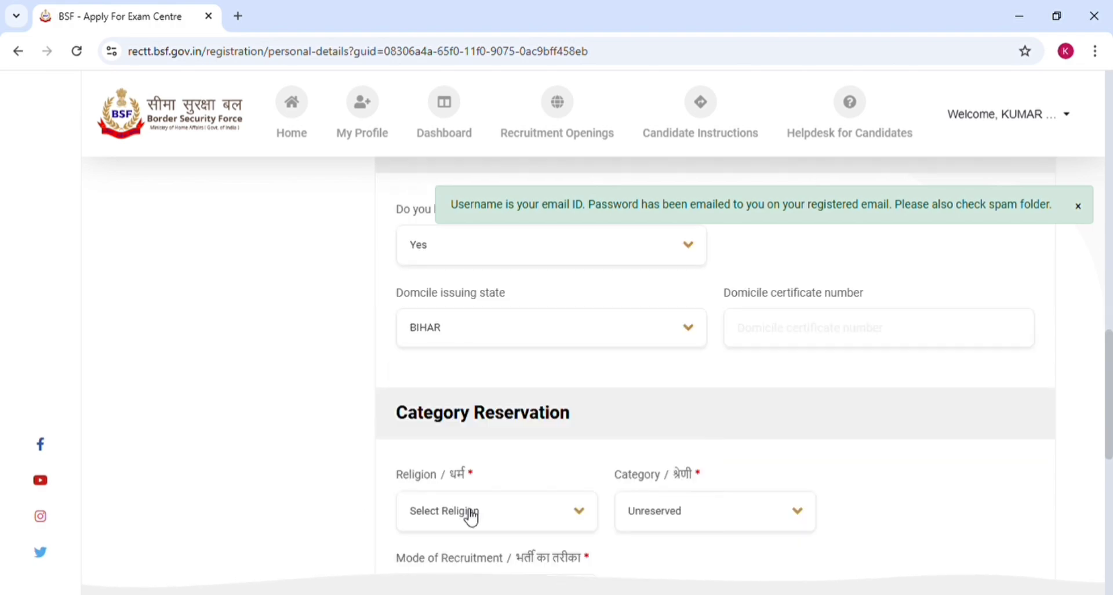
{"action": "left_click", "coordinate": [807, 335]}
{"action": "left_click", "coordinate": [695, 384]}
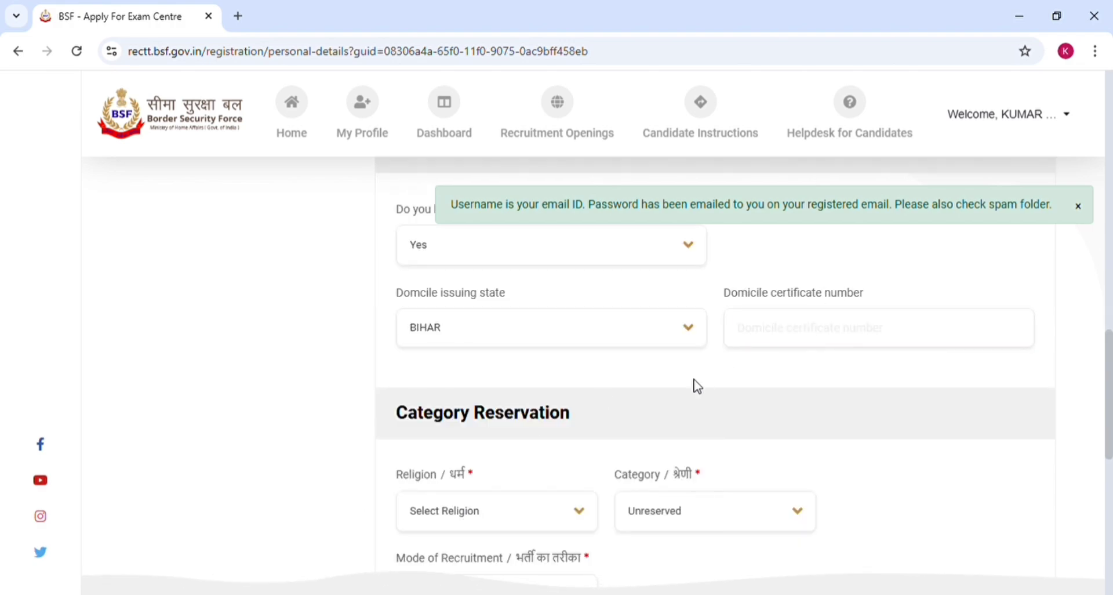
{"action": "scroll", "coordinate": [698, 385], "scroll_direction": "down", "scroll_amount": 3}
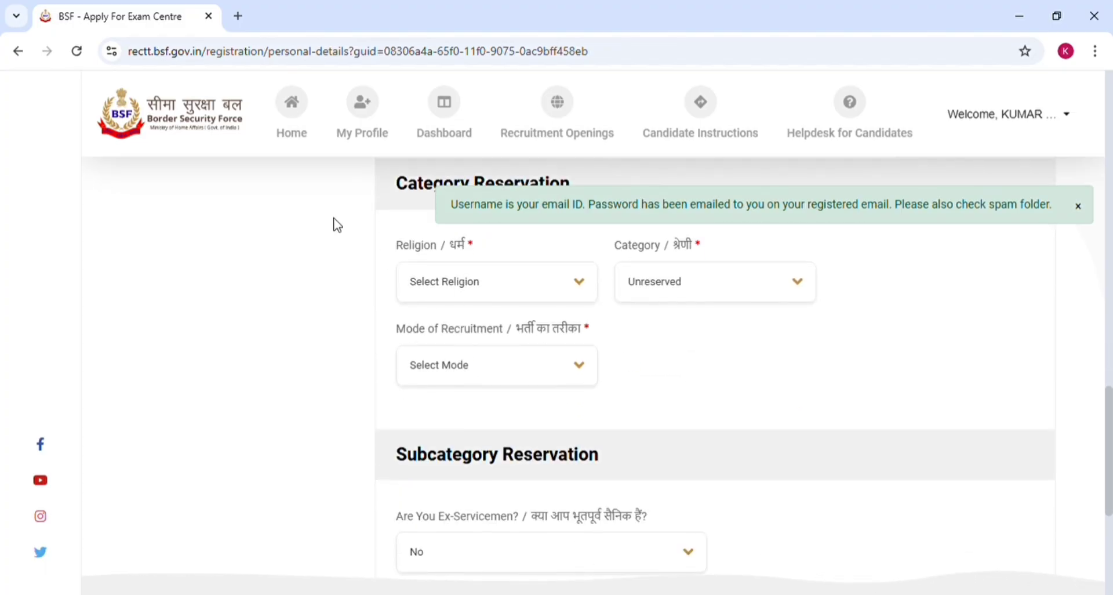
Step: Set religion to Hindu
{"action": "left_click", "coordinate": [466, 286]}
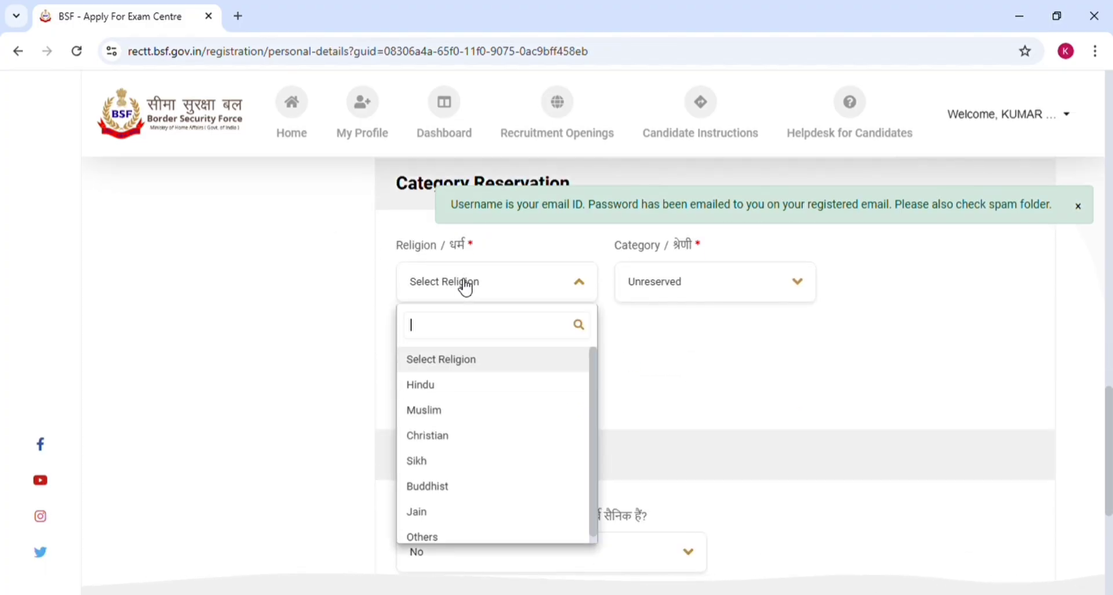
{"action": "left_click", "coordinate": [446, 387]}
{"action": "left_click", "coordinate": [447, 297]}
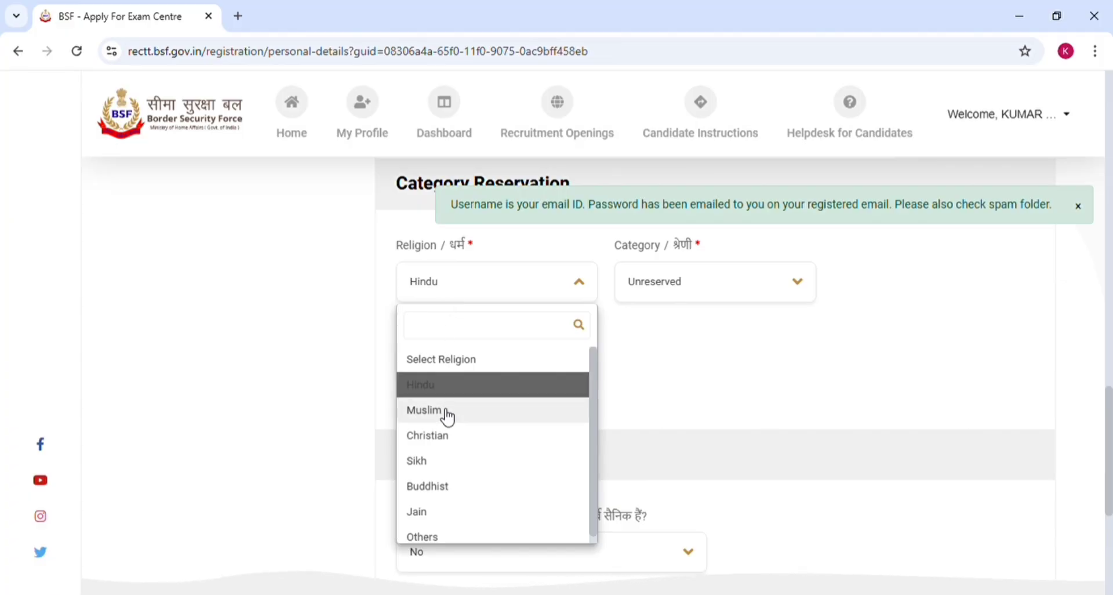
{"action": "scroll", "coordinate": [454, 287], "scroll_direction": "down", "scroll_amount": 3}
{"action": "left_click", "coordinate": [453, 384]}
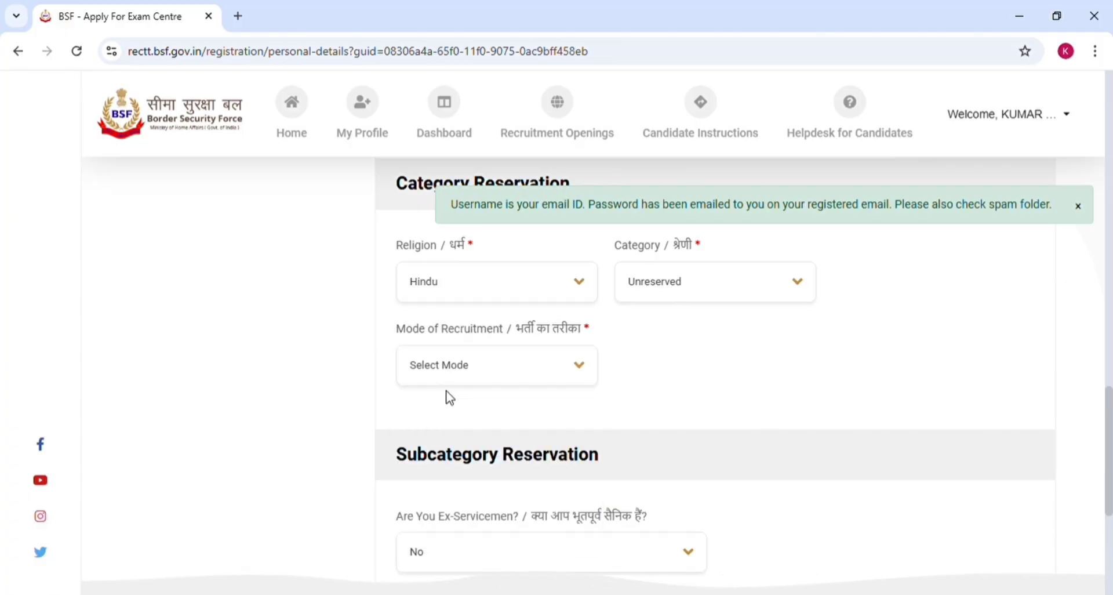
Step: Set the reservation category to OBC after trying ST, SC and EWS
{"action": "left_click", "coordinate": [656, 290]}
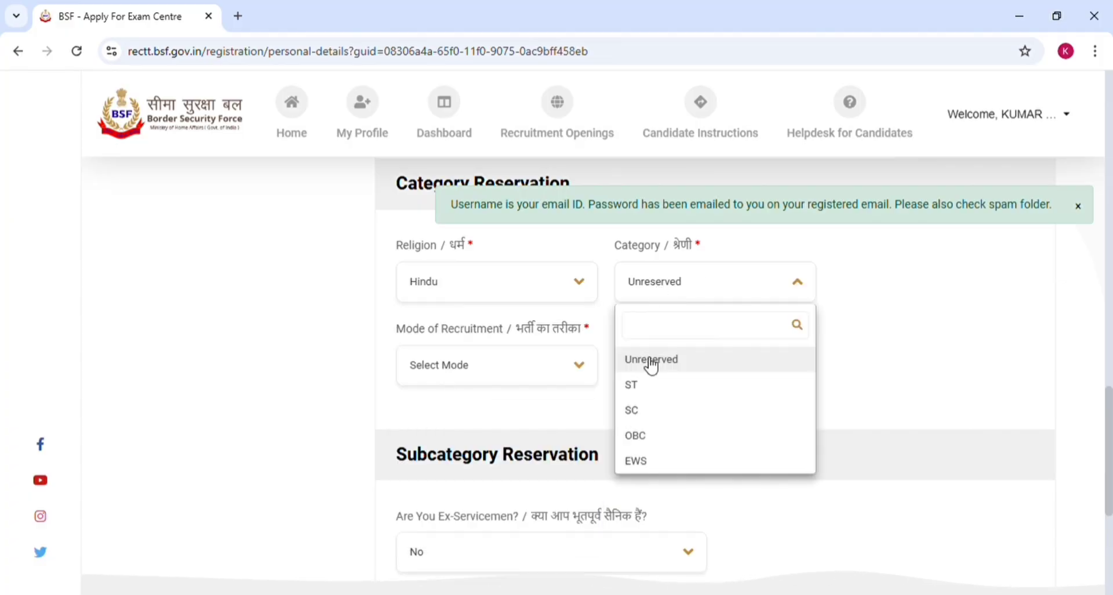
{"action": "left_click", "coordinate": [644, 387]}
{"action": "left_click", "coordinate": [650, 290]}
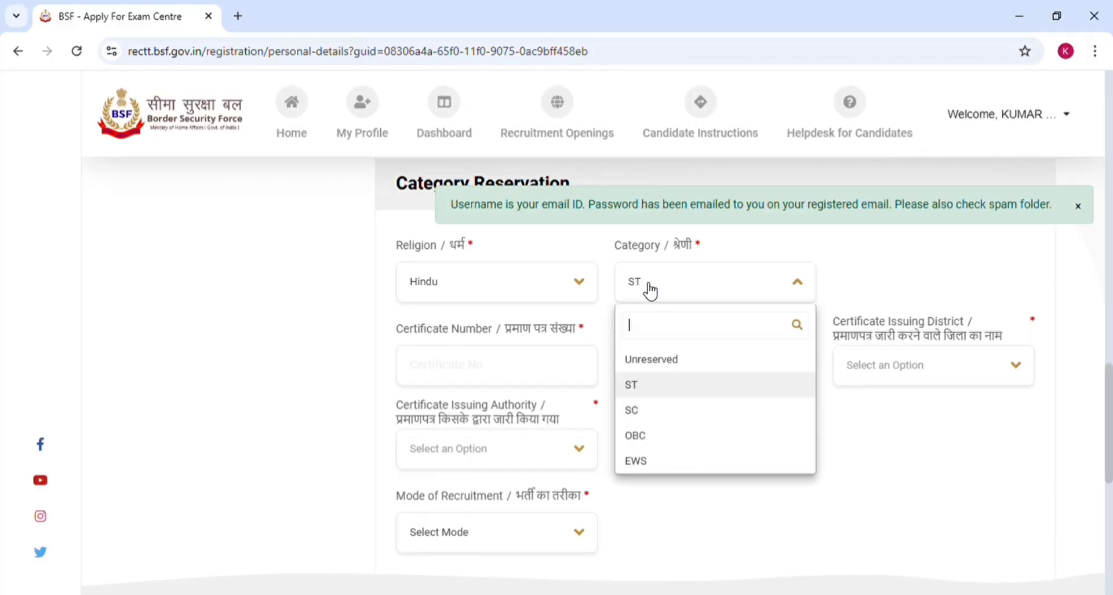
{"action": "left_click", "coordinate": [660, 412]}
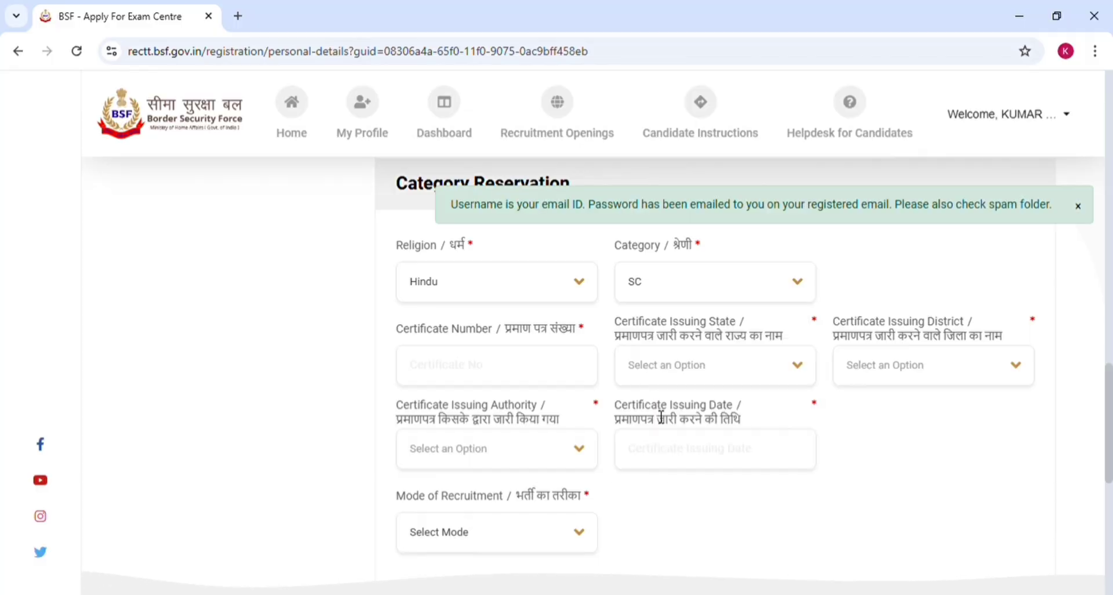
{"action": "left_click", "coordinate": [650, 292]}
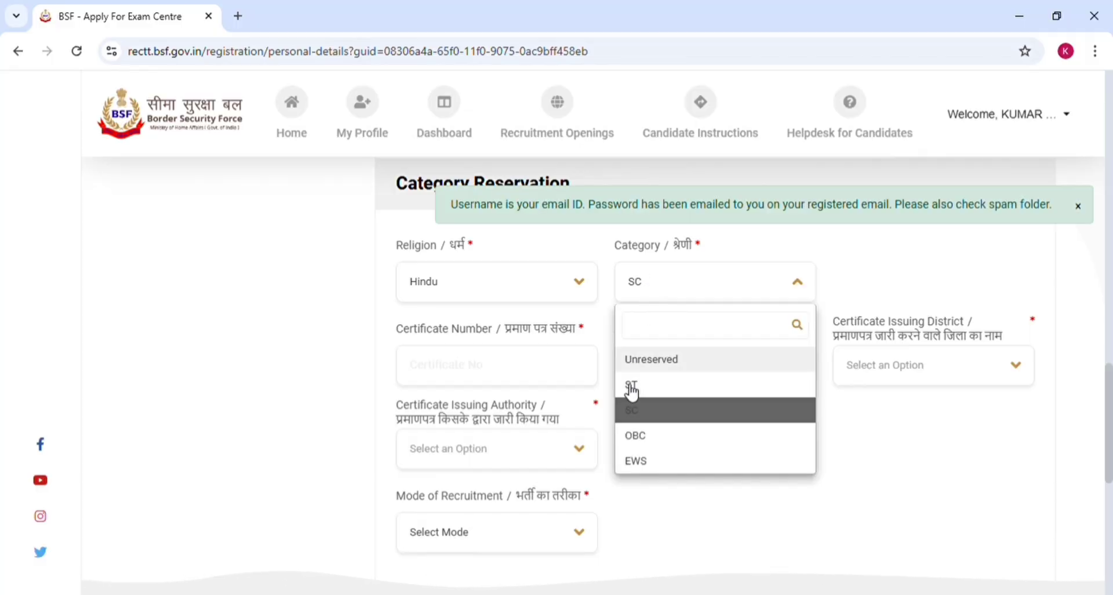
{"action": "left_click", "coordinate": [652, 426]}
{"action": "left_click", "coordinate": [646, 293]}
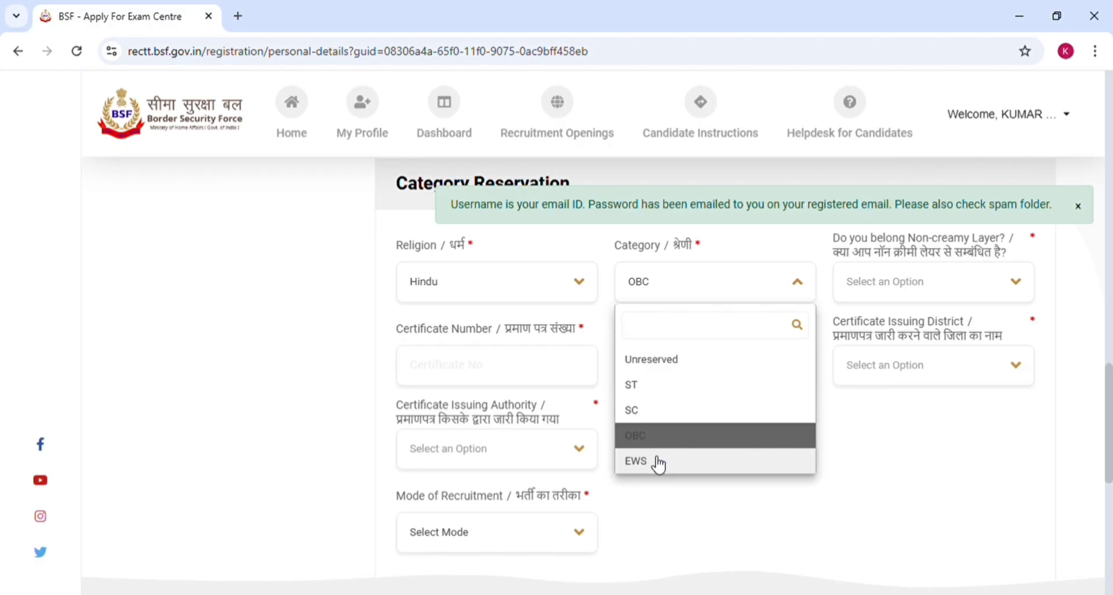
{"action": "left_click", "coordinate": [658, 463]}
{"action": "left_click", "coordinate": [653, 290]}
{"action": "left_click", "coordinate": [654, 440]}
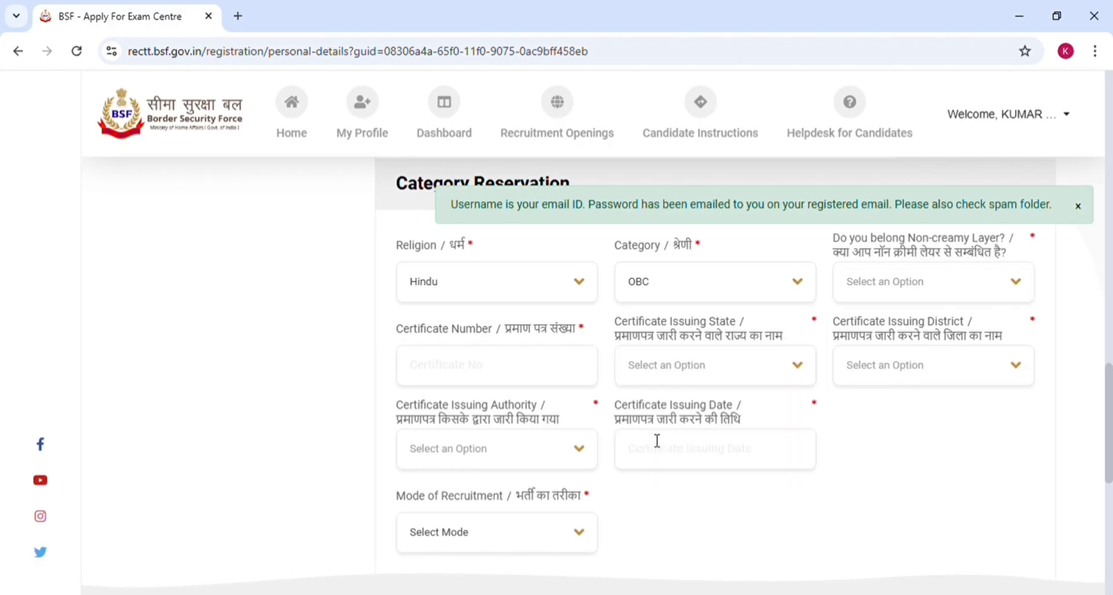
Step: Answer Yes to the non-creamy layer question, after first picking No
{"action": "left_click", "coordinate": [938, 289]}
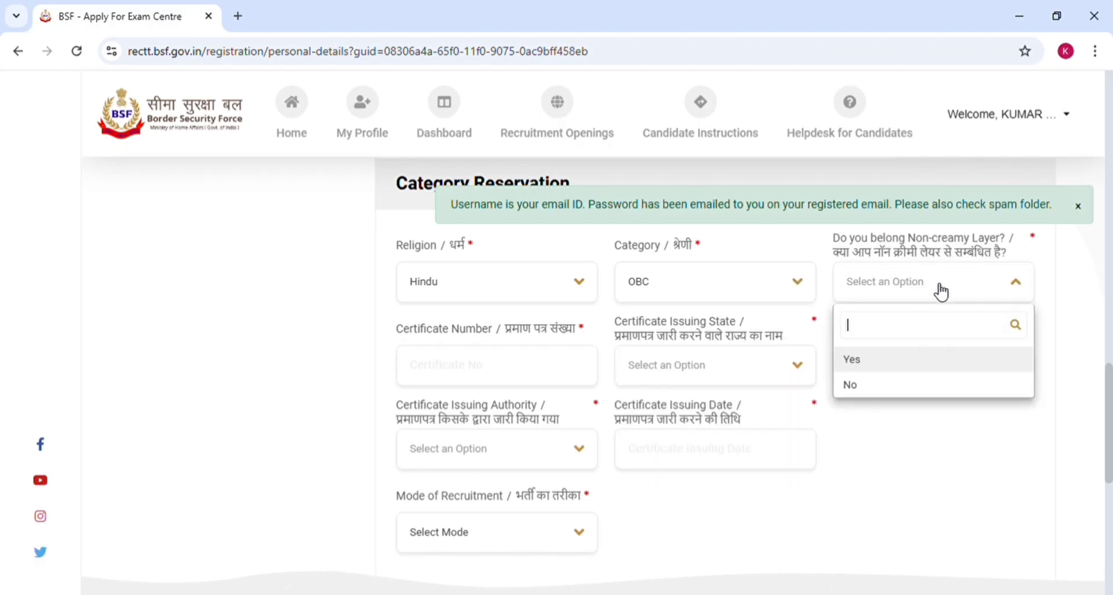
{"action": "left_click", "coordinate": [877, 380]}
{"action": "left_click", "coordinate": [862, 298]}
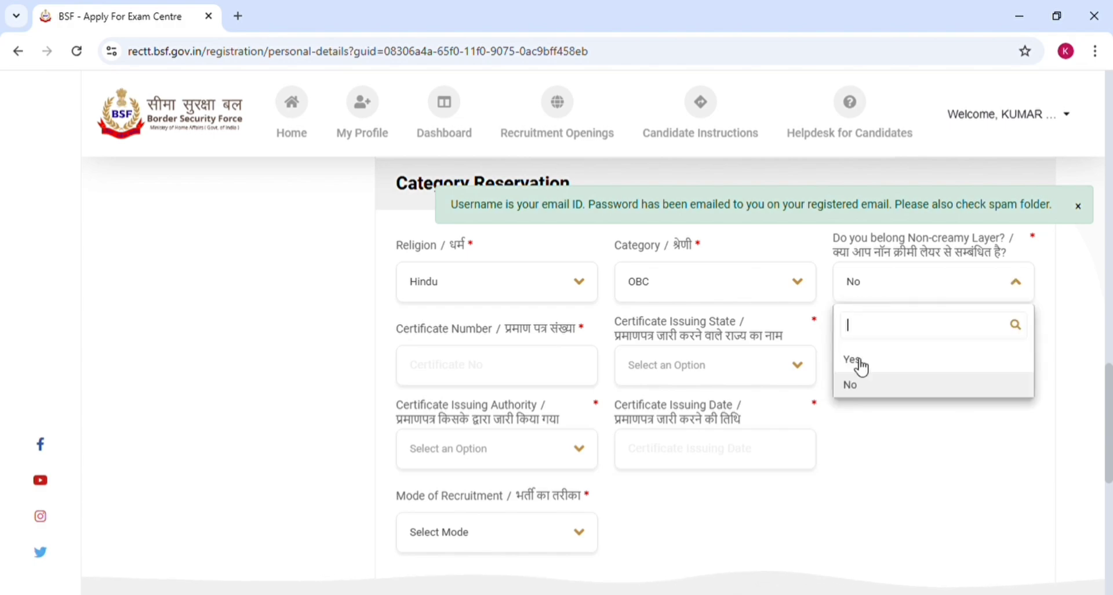
{"action": "left_click", "coordinate": [862, 366]}
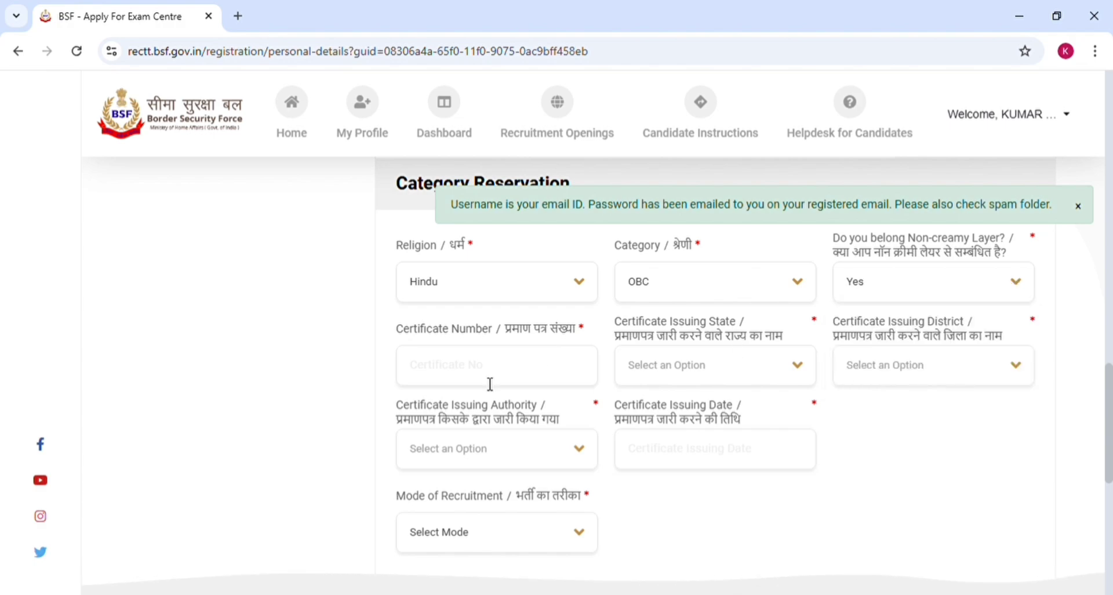
Step: Set the OBC certificate issuing state to BIHAR and district to Katihar
{"action": "left_click", "coordinate": [531, 377]}
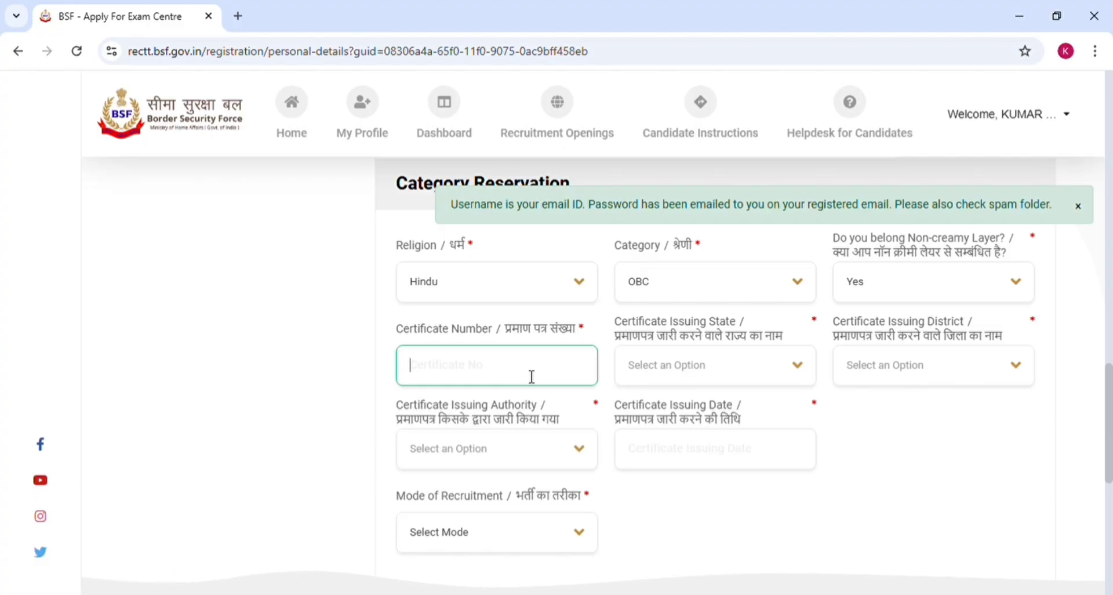
{"action": "left_click", "coordinate": [659, 370]}
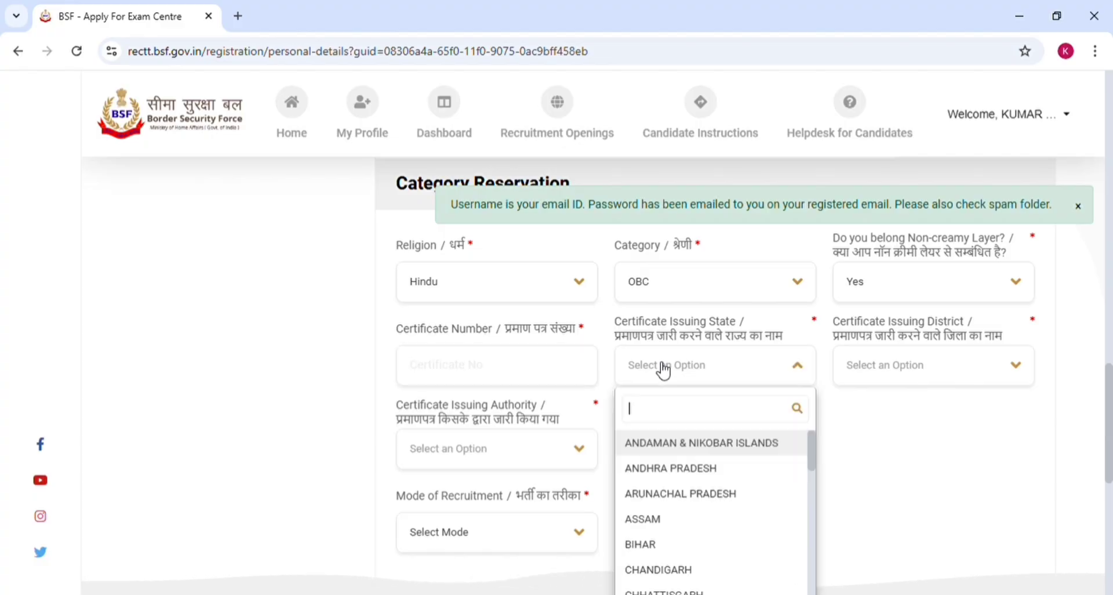
{"action": "left_click", "coordinate": [653, 545]}
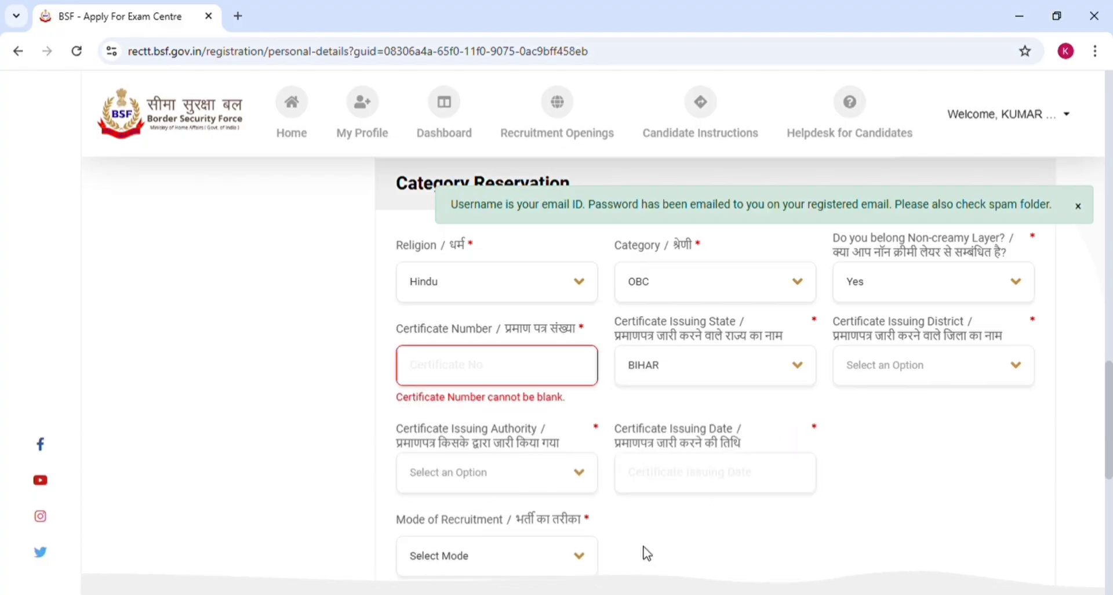
{"action": "left_click", "coordinate": [885, 376]}
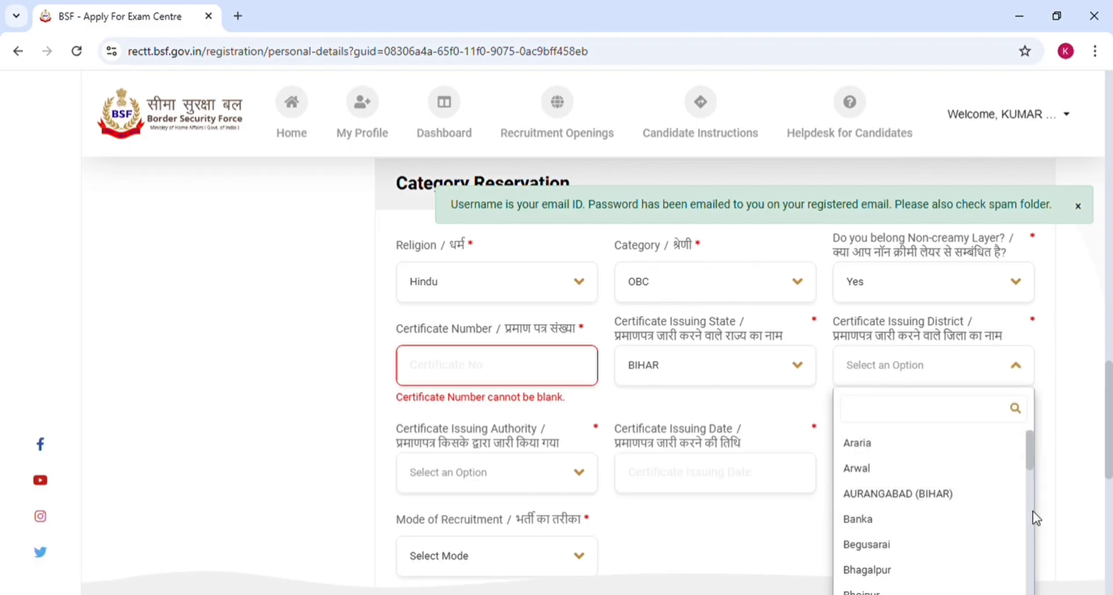
{"action": "scroll", "coordinate": [1031, 512], "scroll_direction": "down", "scroll_amount": 3}
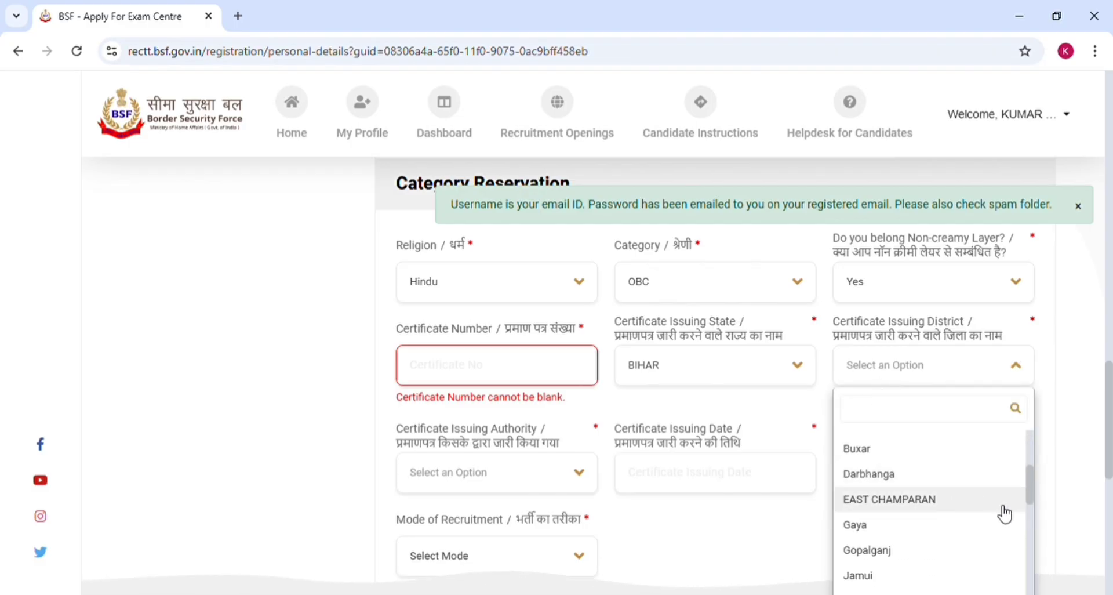
{"action": "scroll", "coordinate": [1026, 526], "scroll_direction": "down", "scroll_amount": 3}
{"action": "left_click", "coordinate": [869, 478]}
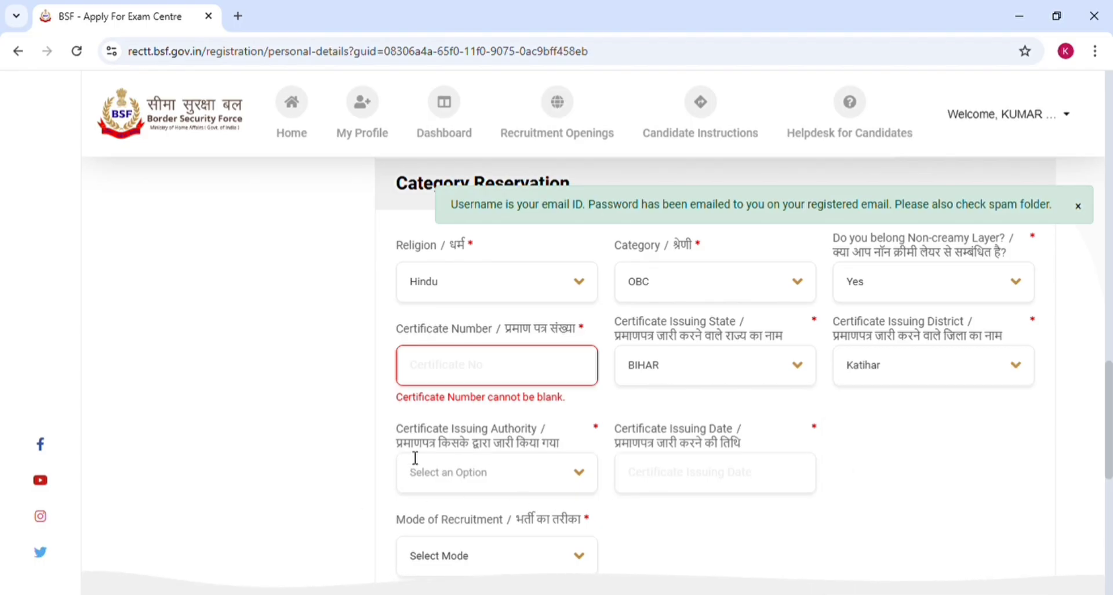
Step: Set the certificate issuing authority to Other and the issue date to 01-08-2025
{"action": "left_click", "coordinate": [546, 474]}
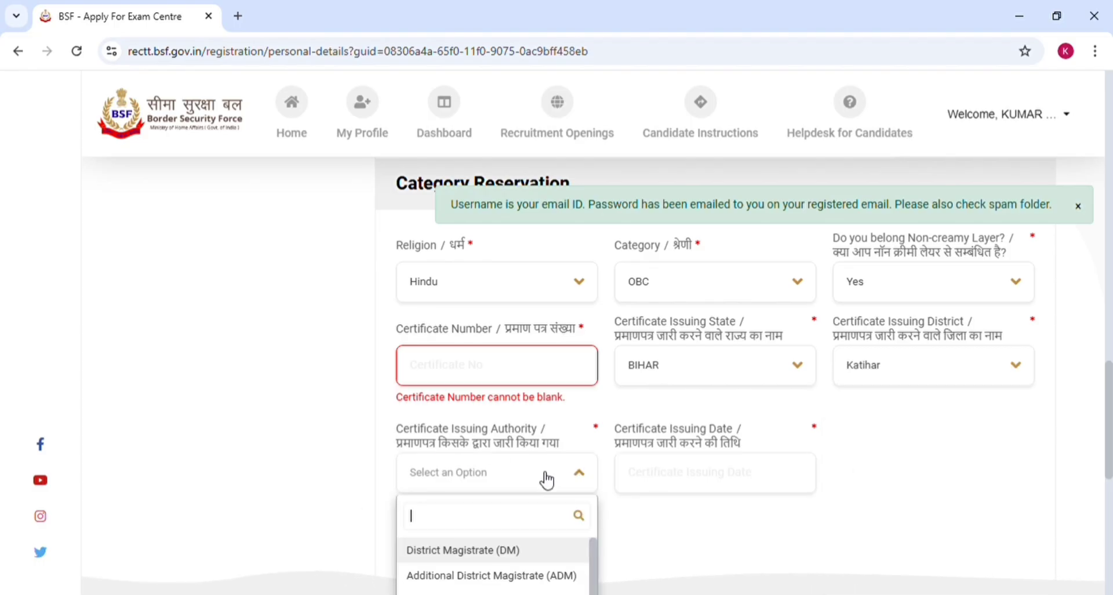
{"action": "left_click", "coordinate": [376, 510]}
{"action": "scroll", "coordinate": [375, 510], "scroll_direction": "down", "scroll_amount": 2}
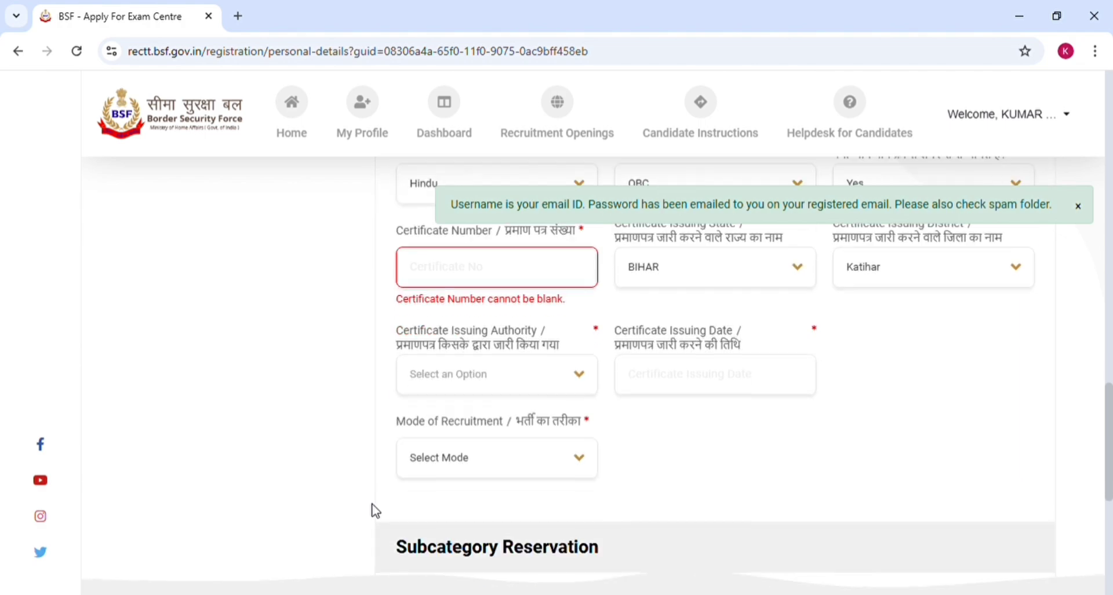
{"action": "left_click", "coordinate": [539, 378]}
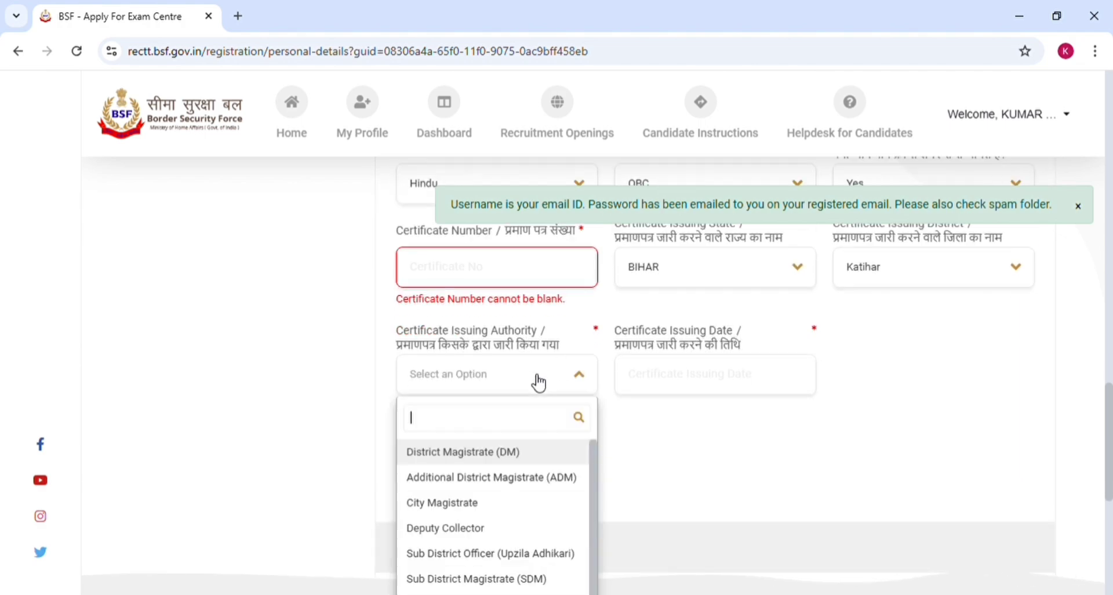
{"action": "left_click", "coordinate": [447, 458]}
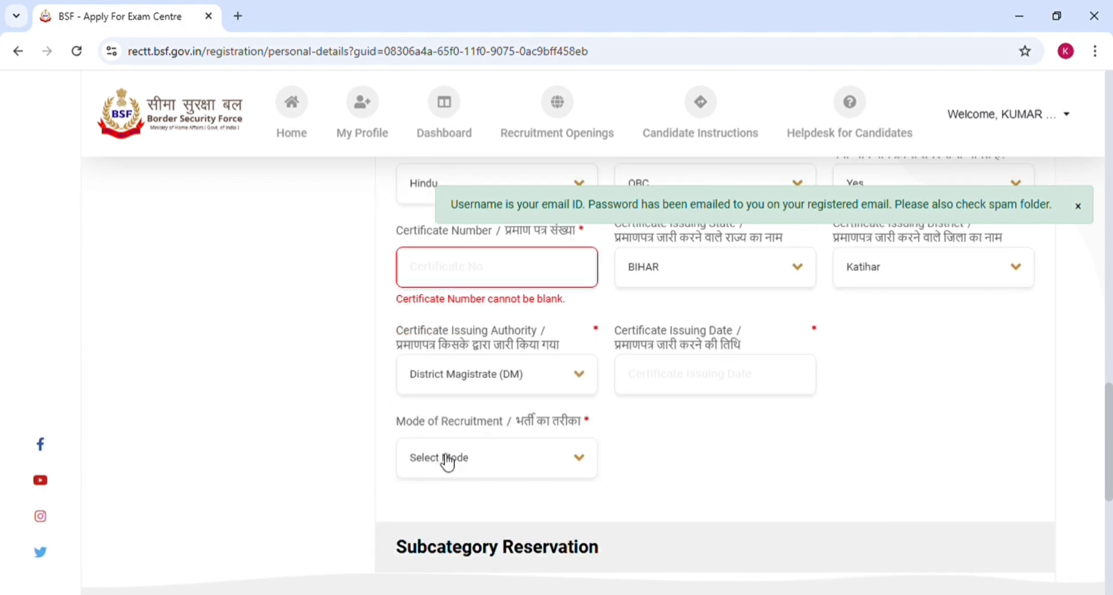
{"action": "left_click", "coordinate": [469, 391]}
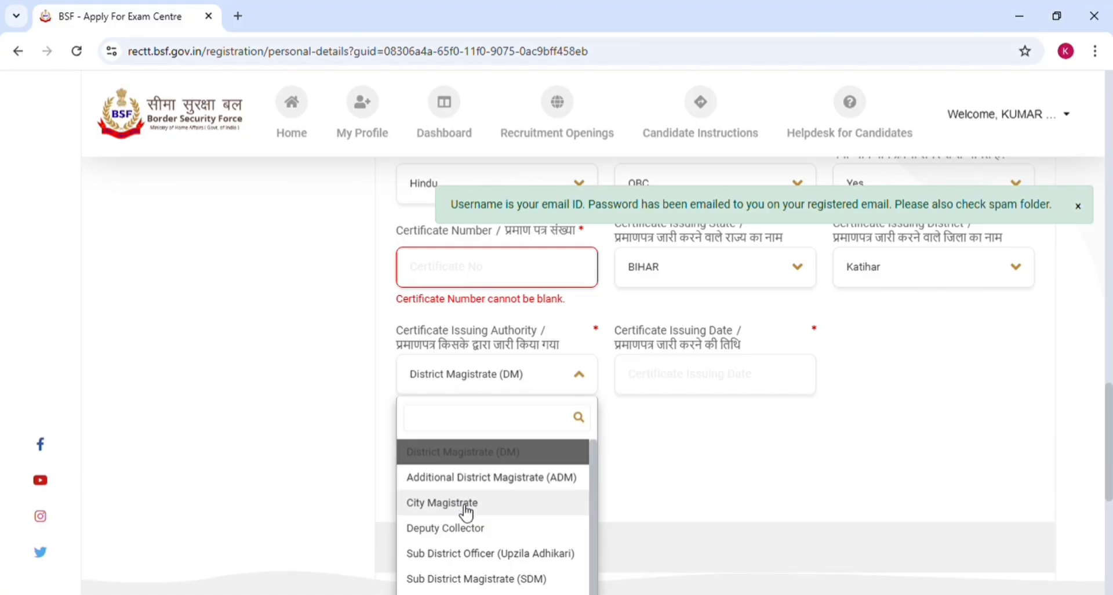
{"action": "left_click", "coordinate": [467, 511]}
{"action": "left_click", "coordinate": [460, 389]}
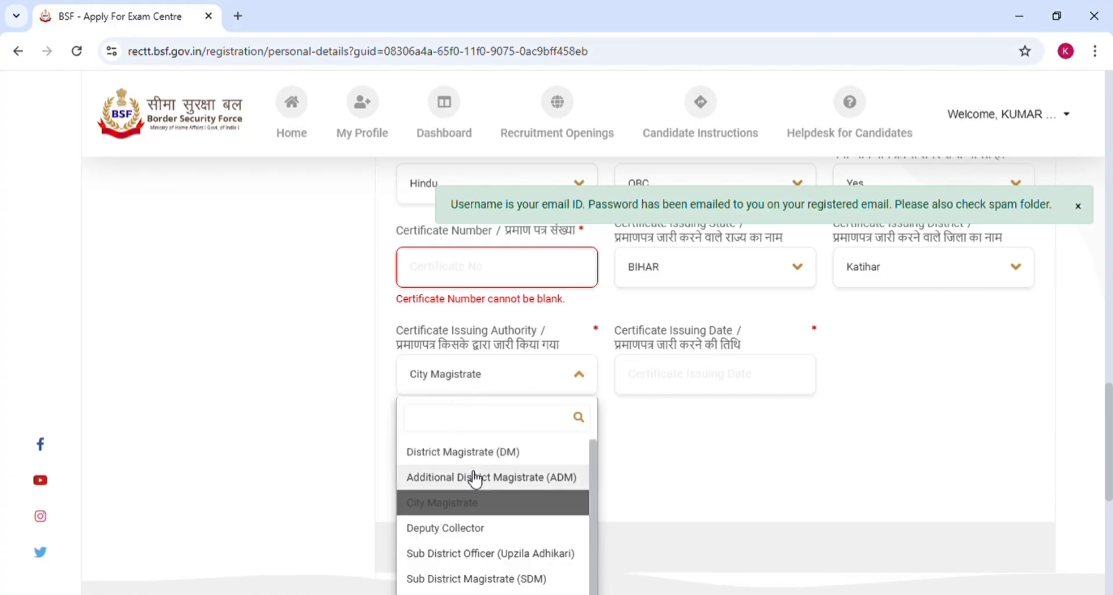
{"action": "left_click", "coordinate": [474, 479]}
{"action": "left_click", "coordinate": [465, 382]}
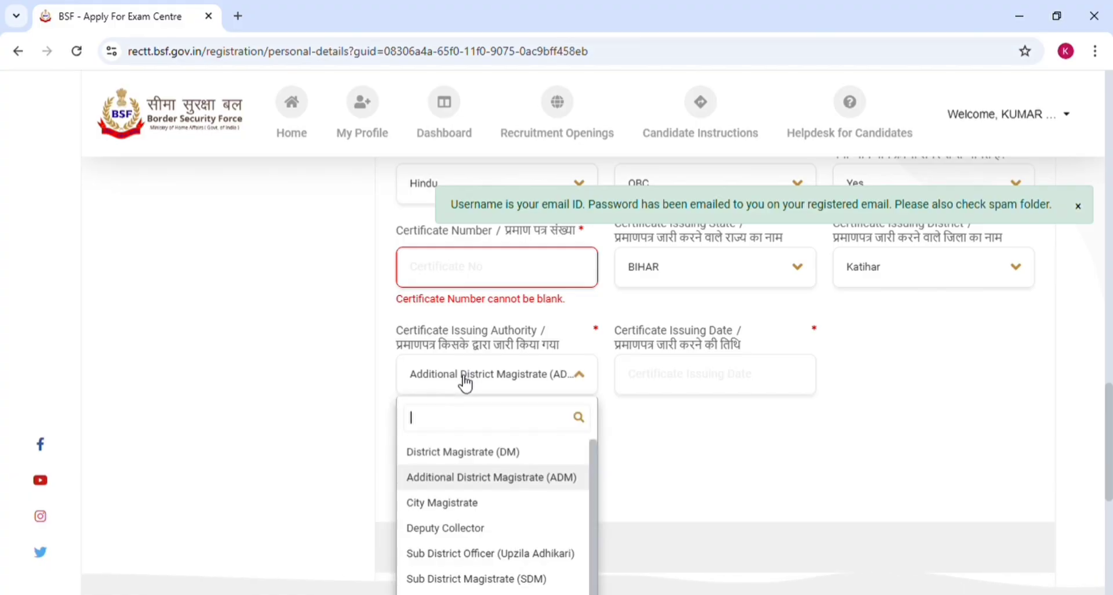
{"action": "scroll", "coordinate": [531, 547], "scroll_direction": "down", "scroll_amount": 3}
{"action": "left_click", "coordinate": [475, 580]}
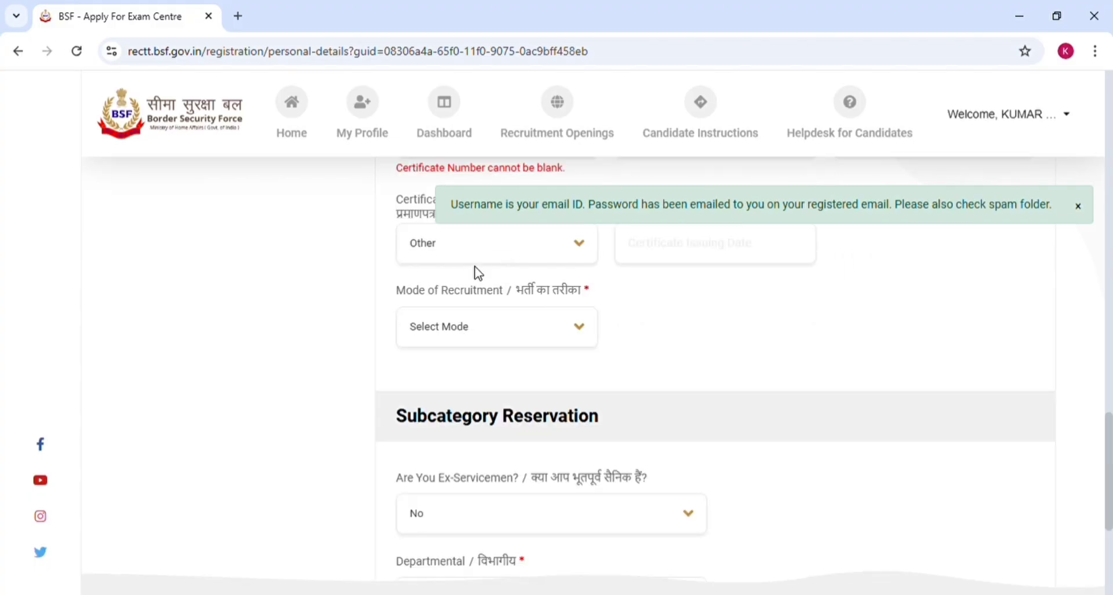
{"action": "scroll", "coordinate": [318, 307], "scroll_direction": "up", "scroll_amount": 3}
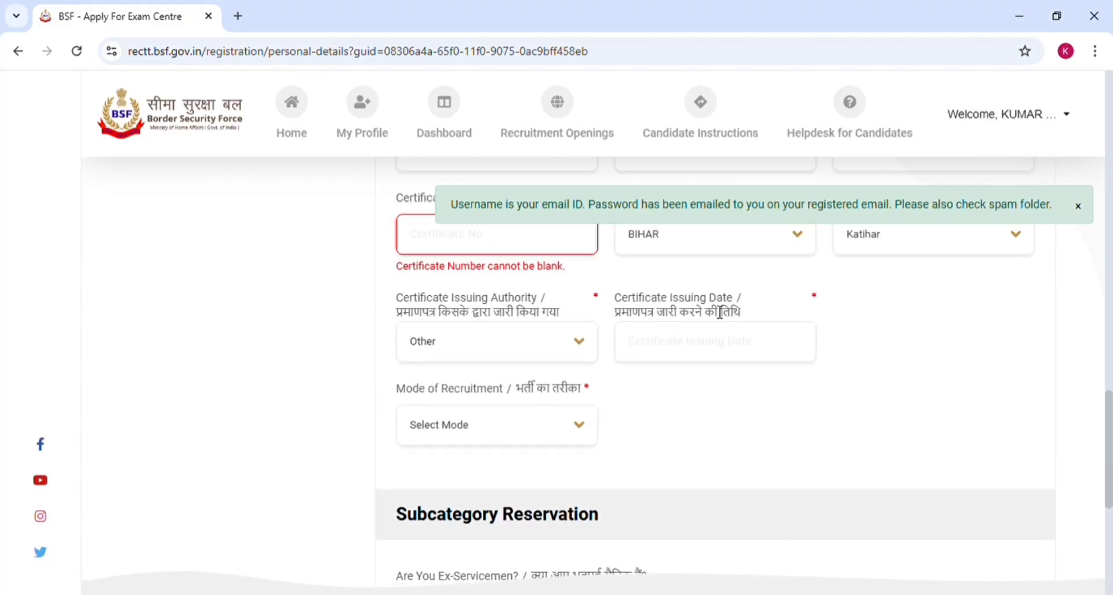
{"action": "left_click", "coordinate": [669, 359]}
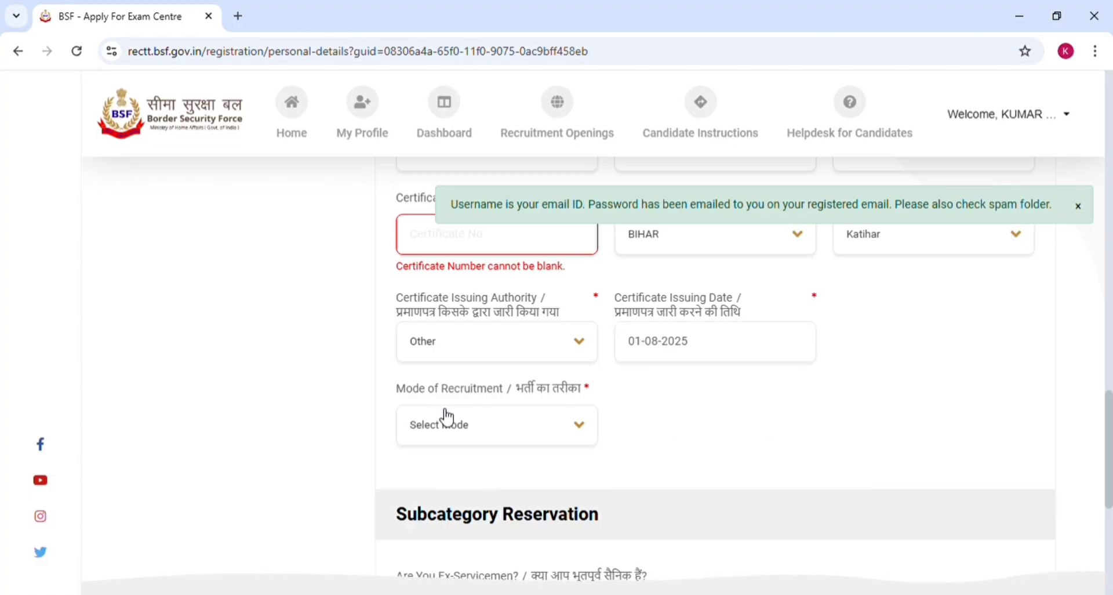
Step: Set the mode of recruitment to Direct entry(DE) after trying ESM, Govt. Employees and BSF Departmental
{"action": "left_click", "coordinate": [546, 435]}
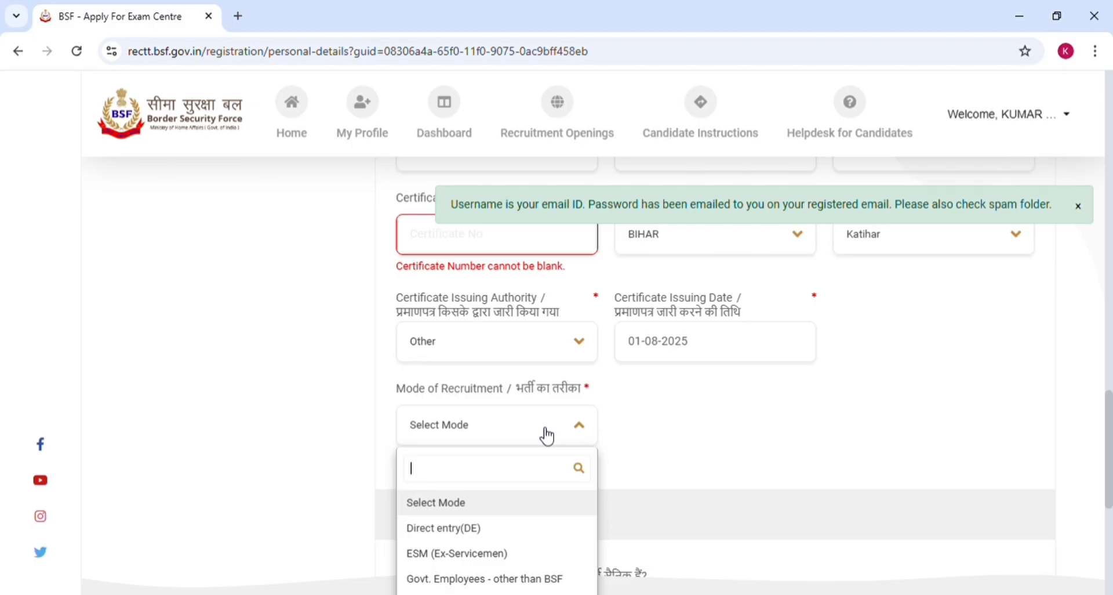
{"action": "left_click", "coordinate": [341, 443]}
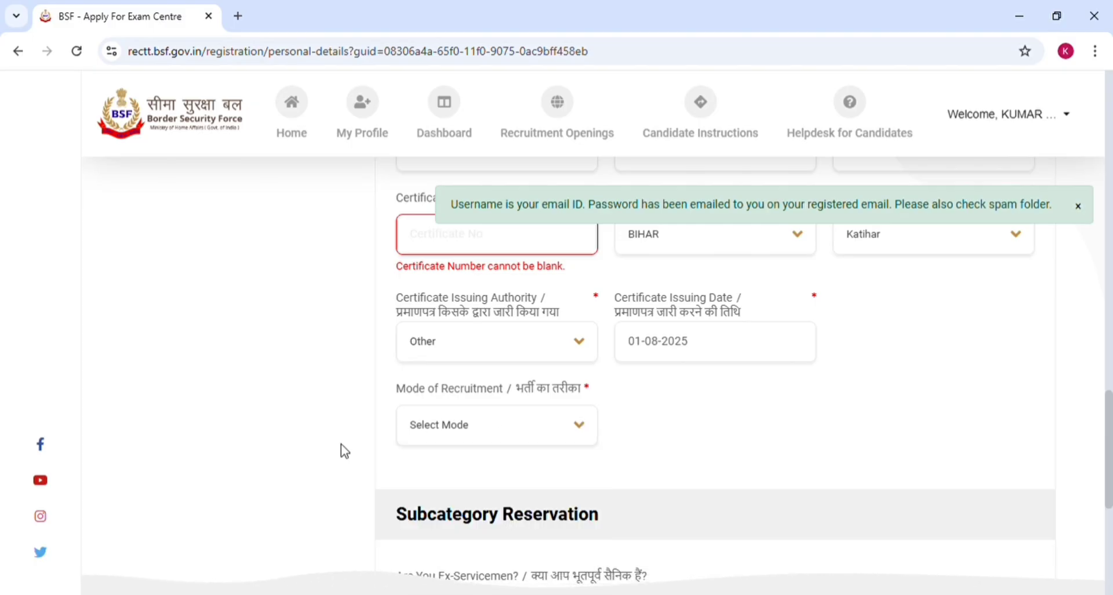
{"action": "scroll", "coordinate": [341, 444], "scroll_direction": "down", "scroll_amount": 3}
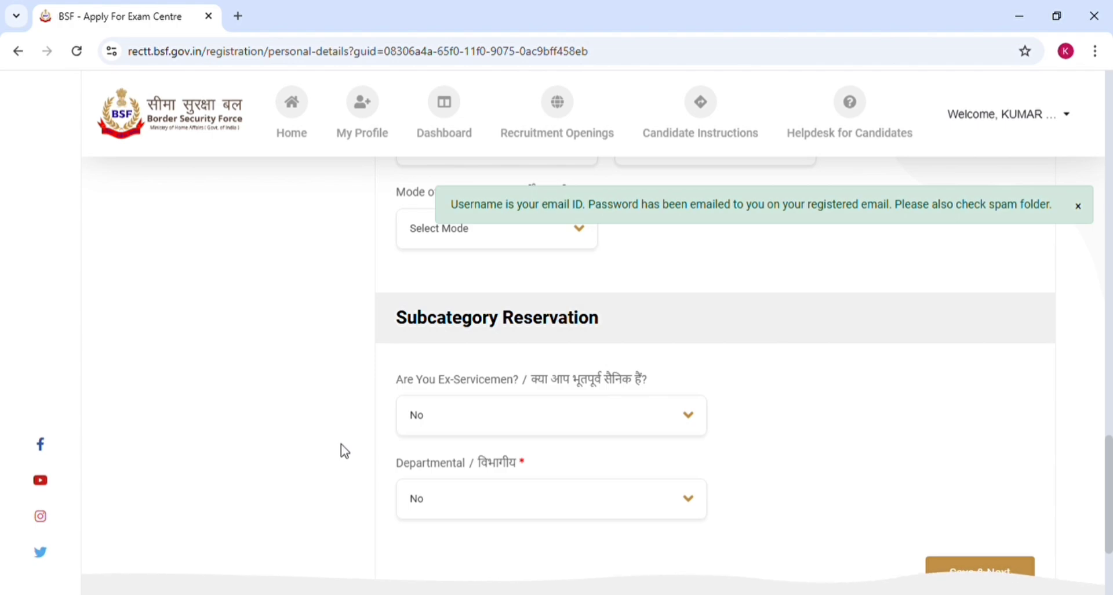
{"action": "scroll", "coordinate": [344, 451], "scroll_direction": "up", "scroll_amount": 2}
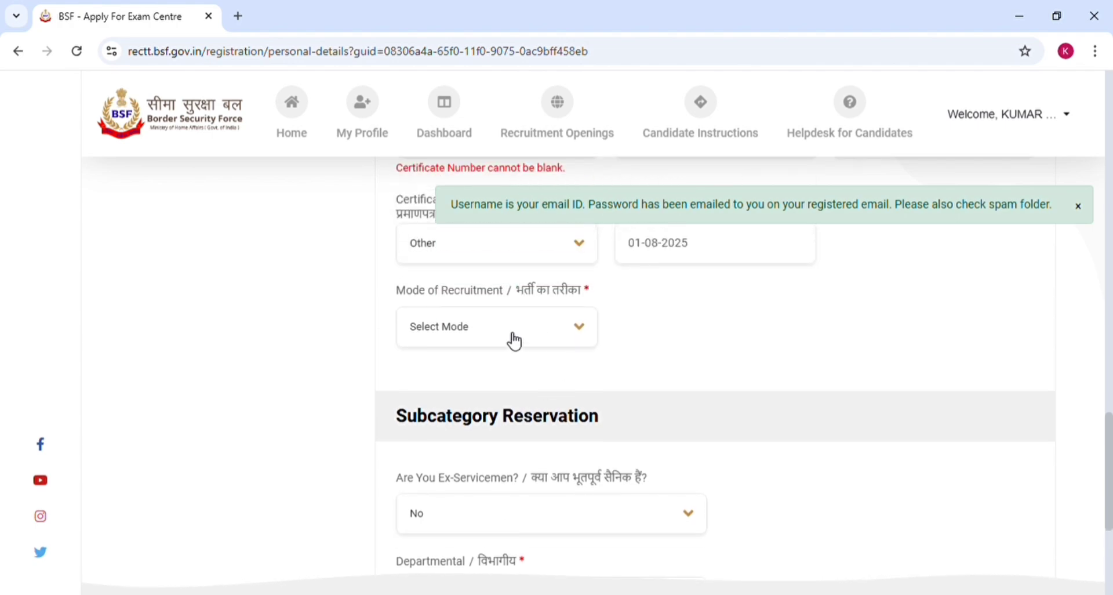
{"action": "left_click", "coordinate": [513, 342]}
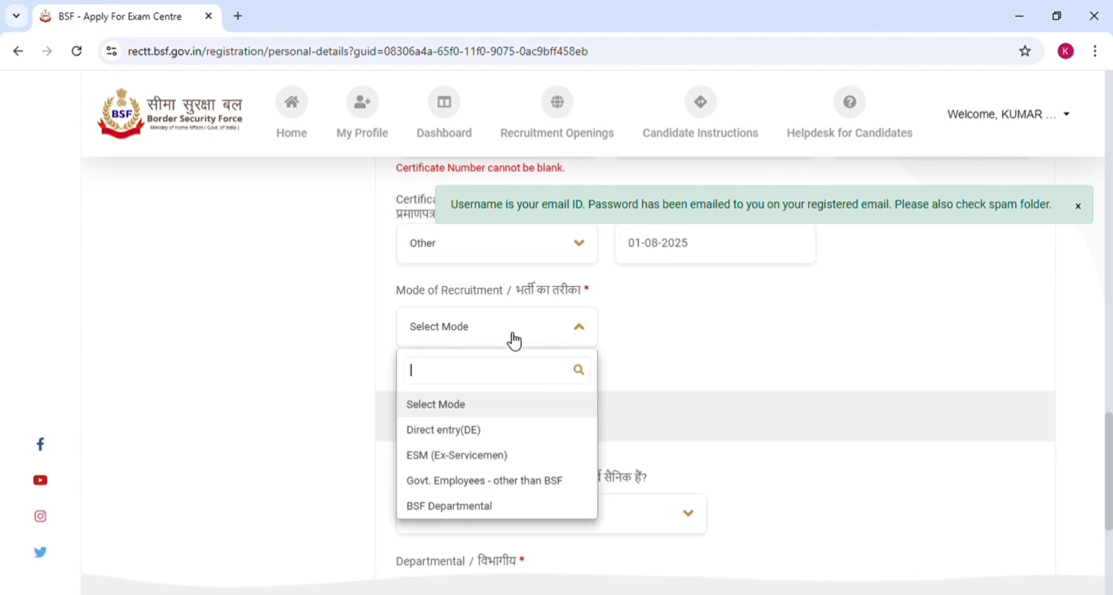
{"action": "left_click", "coordinate": [453, 438]}
{"action": "left_click", "coordinate": [457, 338]}
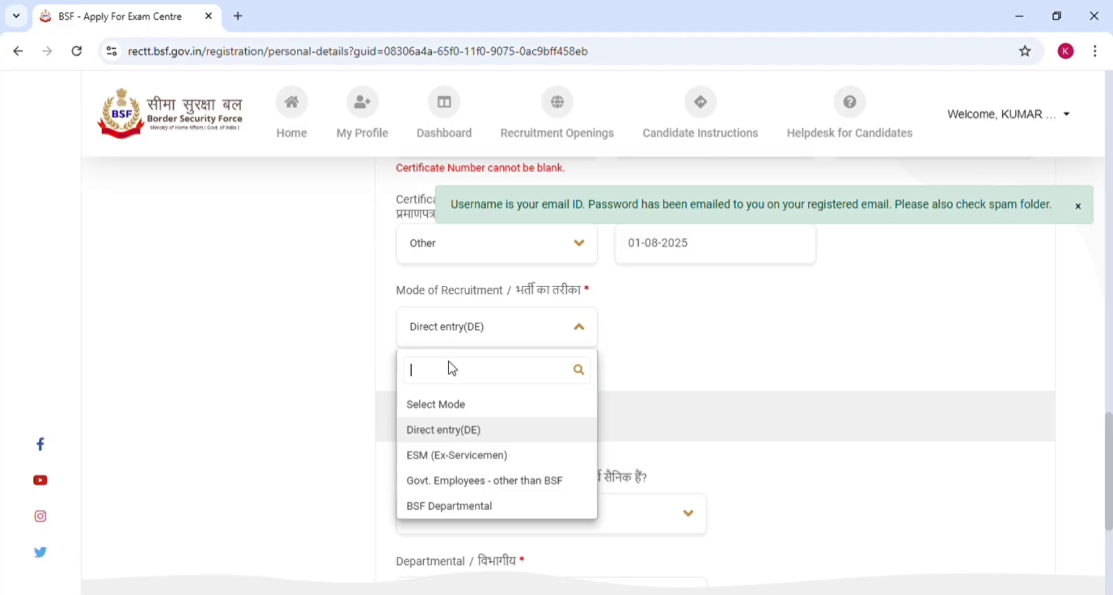
{"action": "left_click", "coordinate": [454, 458]}
{"action": "left_click", "coordinate": [460, 335]}
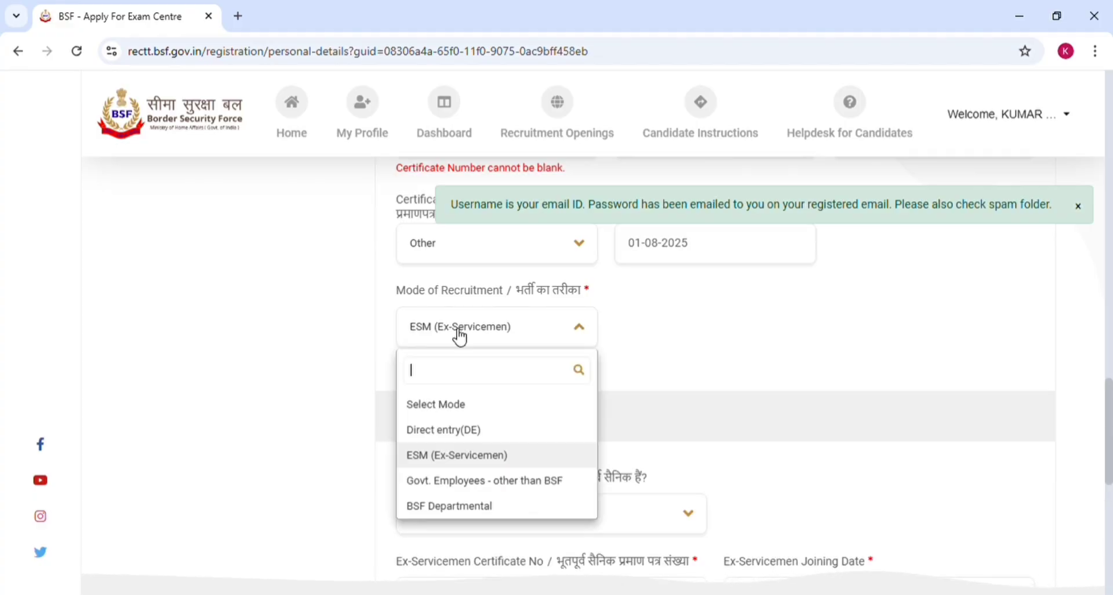
{"action": "left_click", "coordinate": [462, 489]}
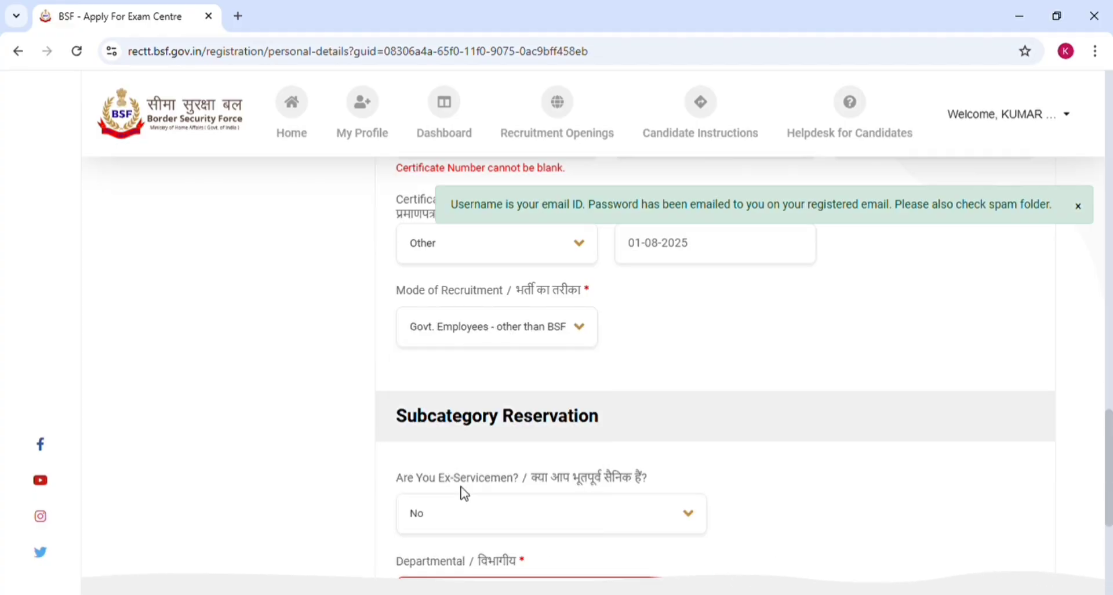
{"action": "left_click", "coordinate": [477, 334]}
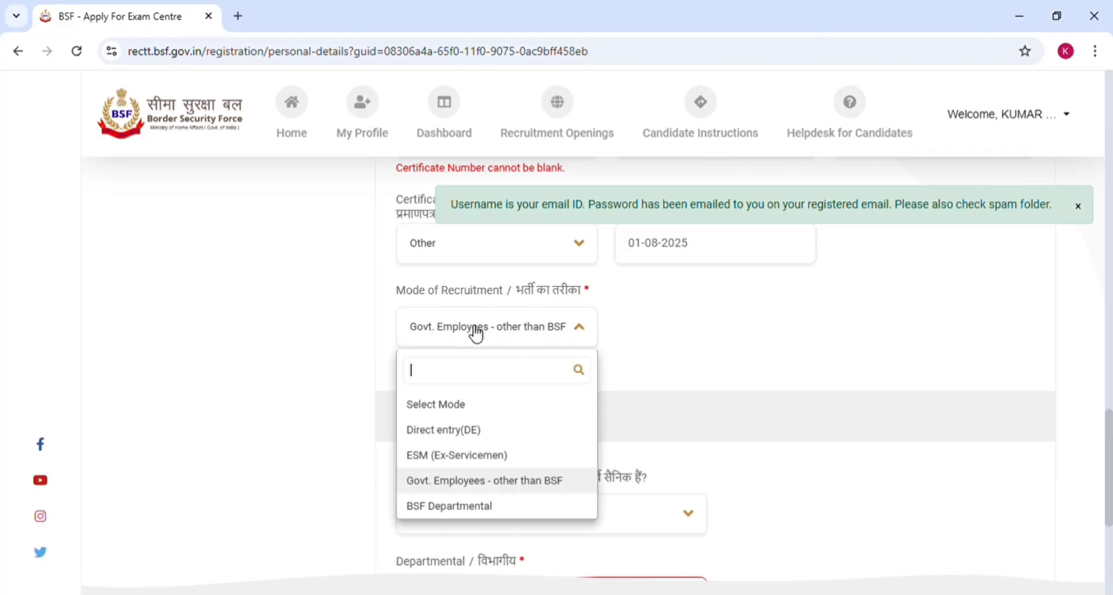
{"action": "left_click", "coordinate": [489, 506]}
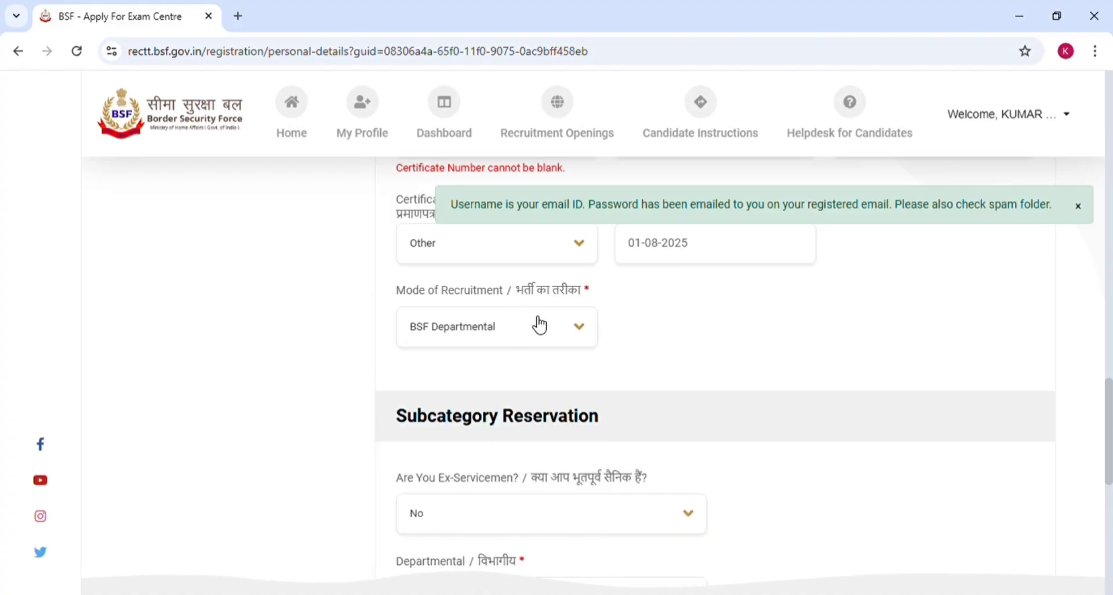
{"action": "left_click", "coordinate": [512, 345]}
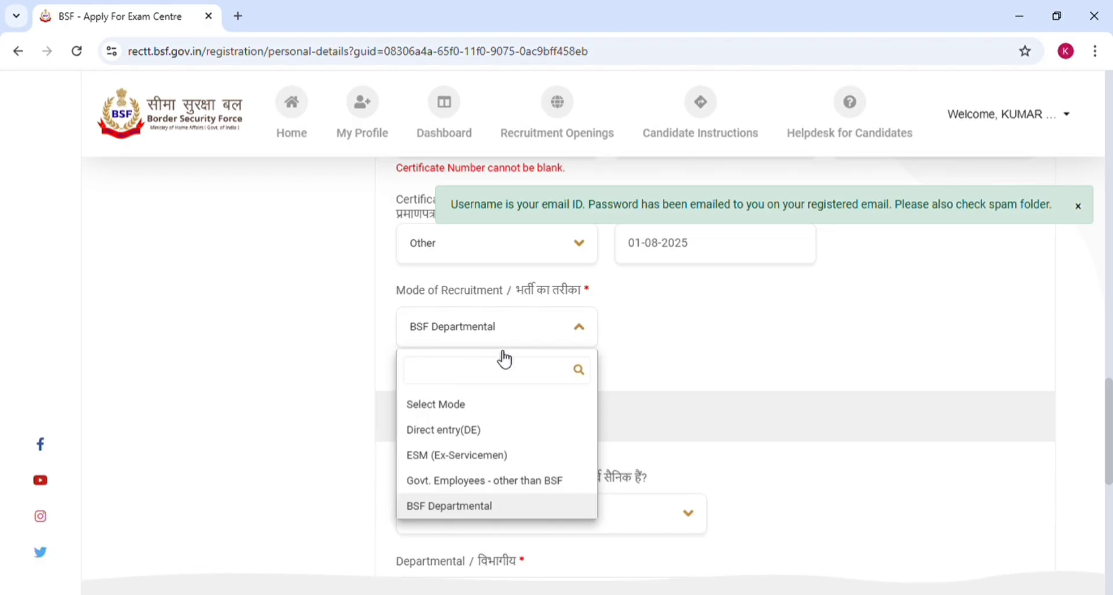
{"action": "left_click", "coordinate": [476, 430]}
{"action": "scroll", "coordinate": [303, 471], "scroll_direction": "down", "scroll_amount": 1}
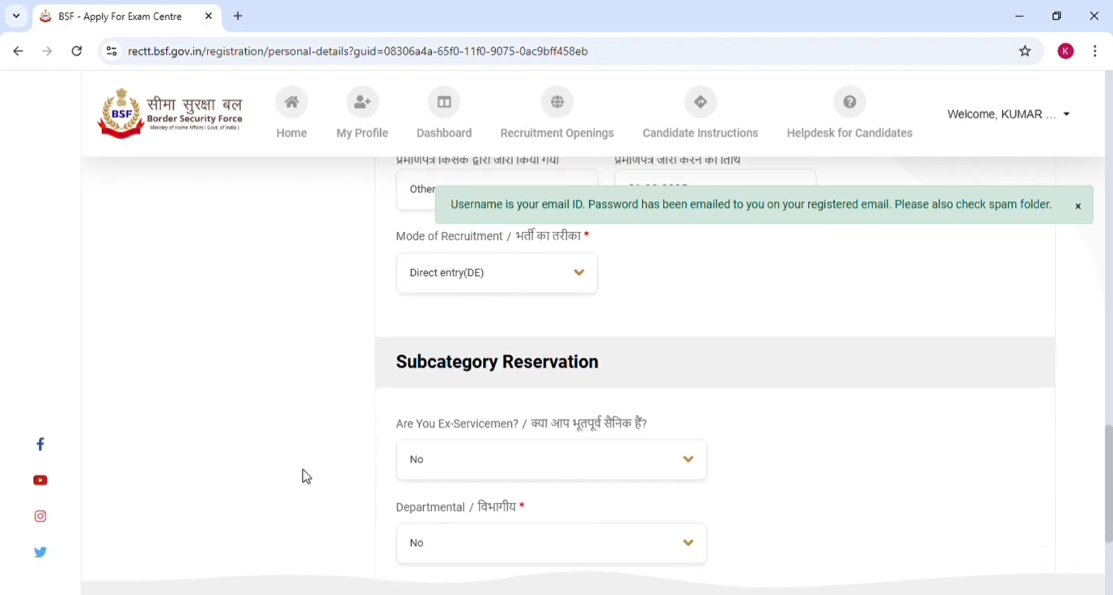
{"action": "scroll", "coordinate": [305, 475], "scroll_direction": "down", "scroll_amount": 2}
Step: Keep No for ex-servicemen and Departmental, then Save & Next
{"action": "left_click", "coordinate": [481, 360]}
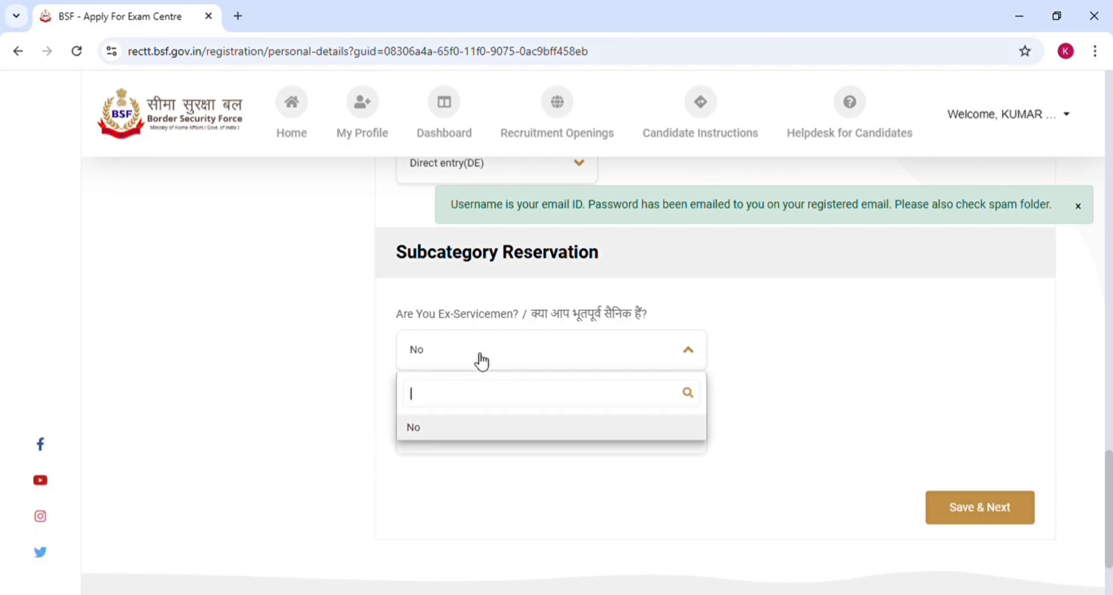
{"action": "left_click", "coordinate": [448, 363]}
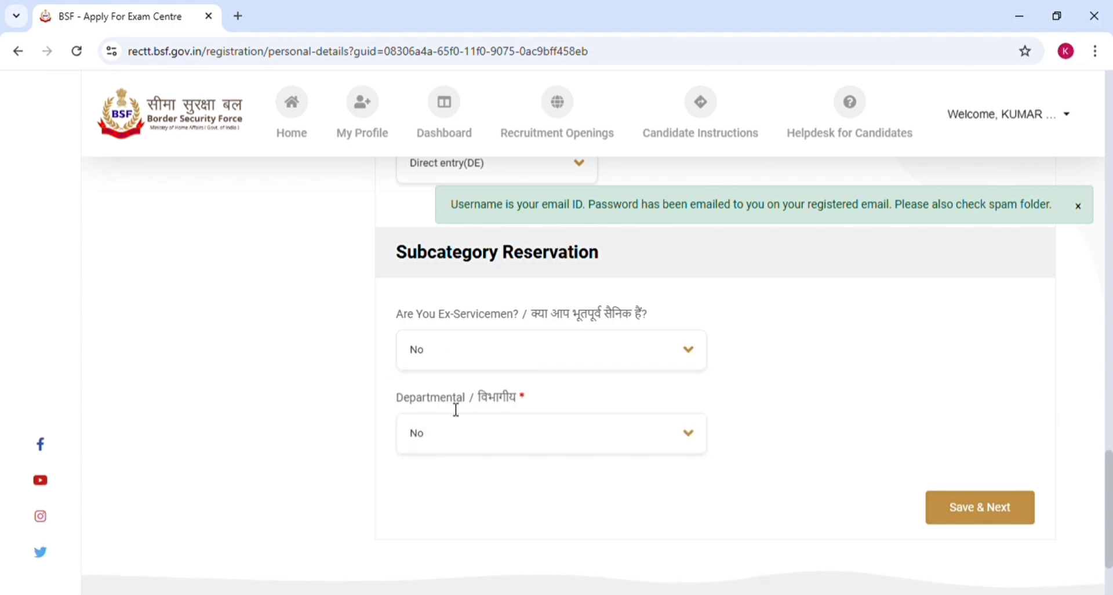
{"action": "left_click", "coordinate": [494, 438]}
{"action": "left_click", "coordinate": [422, 517]}
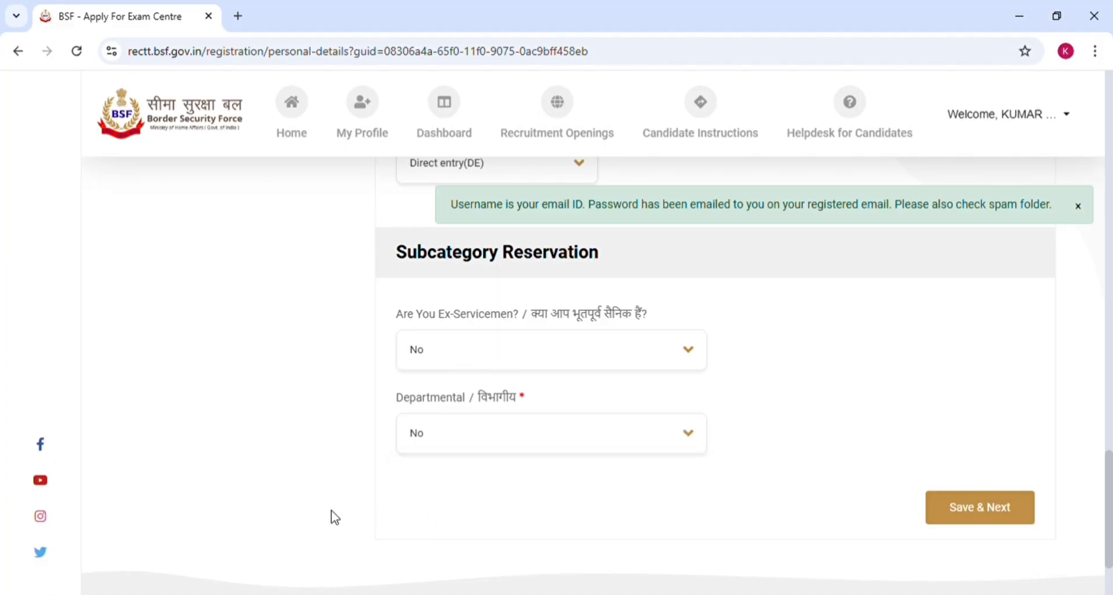
{"action": "left_click", "coordinate": [992, 510]}
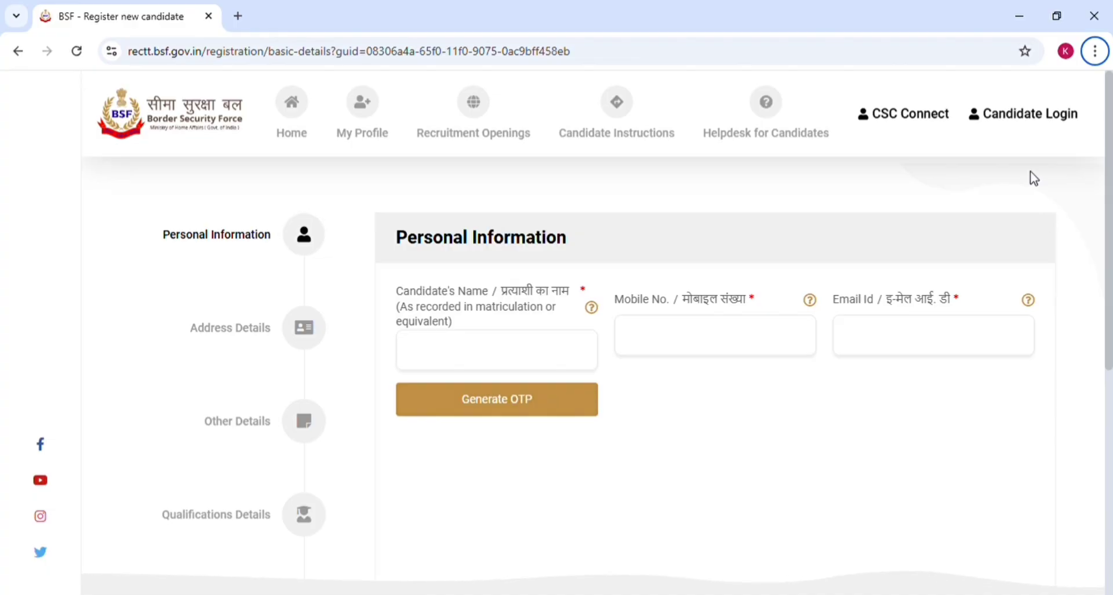
Step: Log in as a candidate with the registered email and password, redoing the expired reCAPTCHA
{"action": "left_click", "coordinate": [1035, 120]}
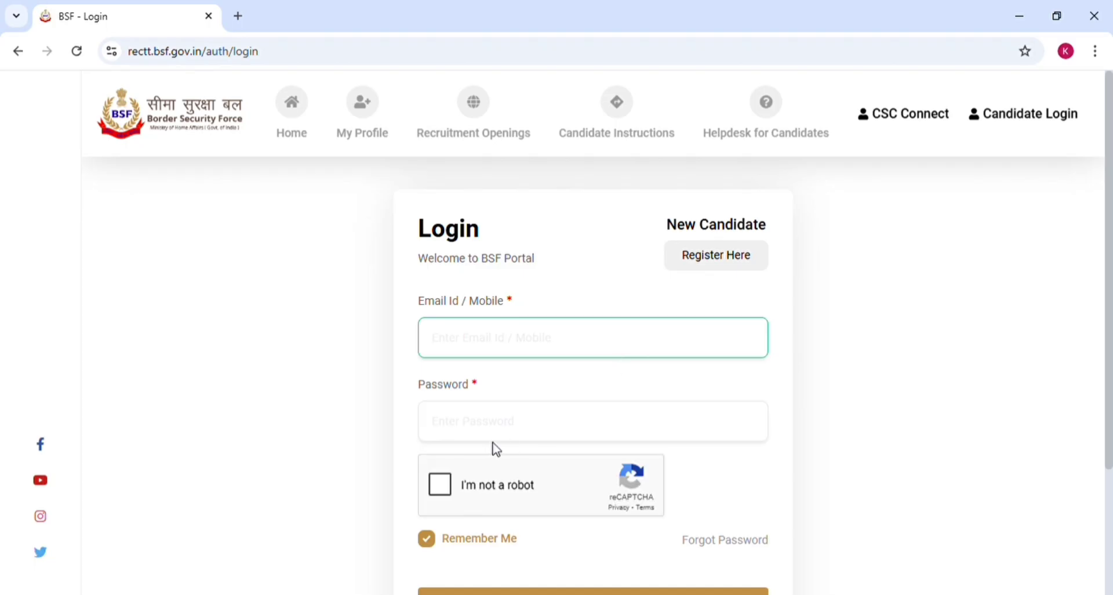
{"action": "left_click", "coordinate": [441, 485]}
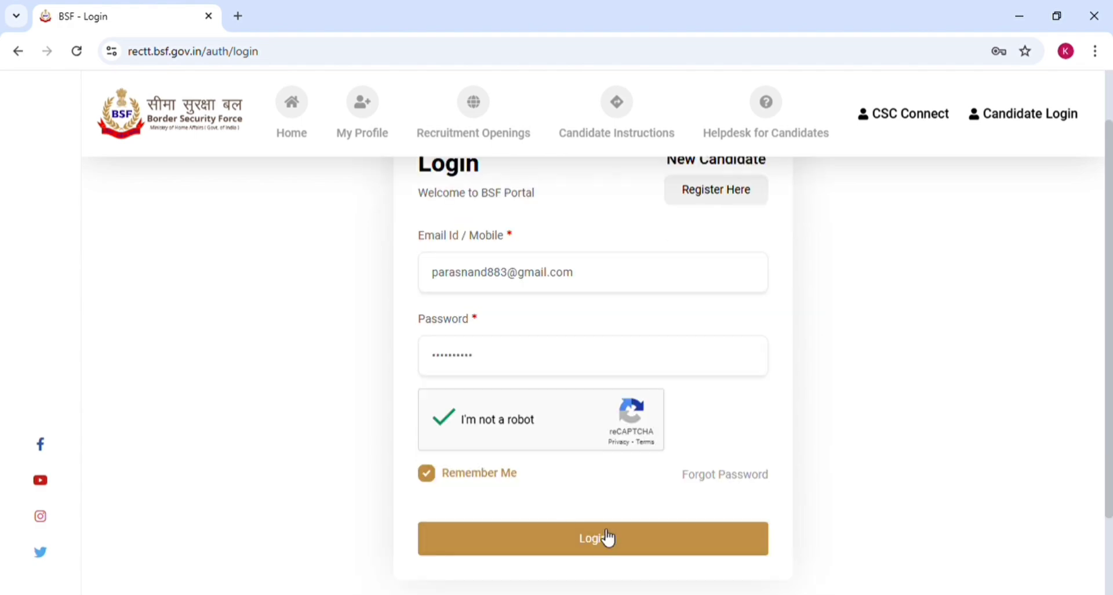
{"action": "left_click", "coordinate": [607, 538]}
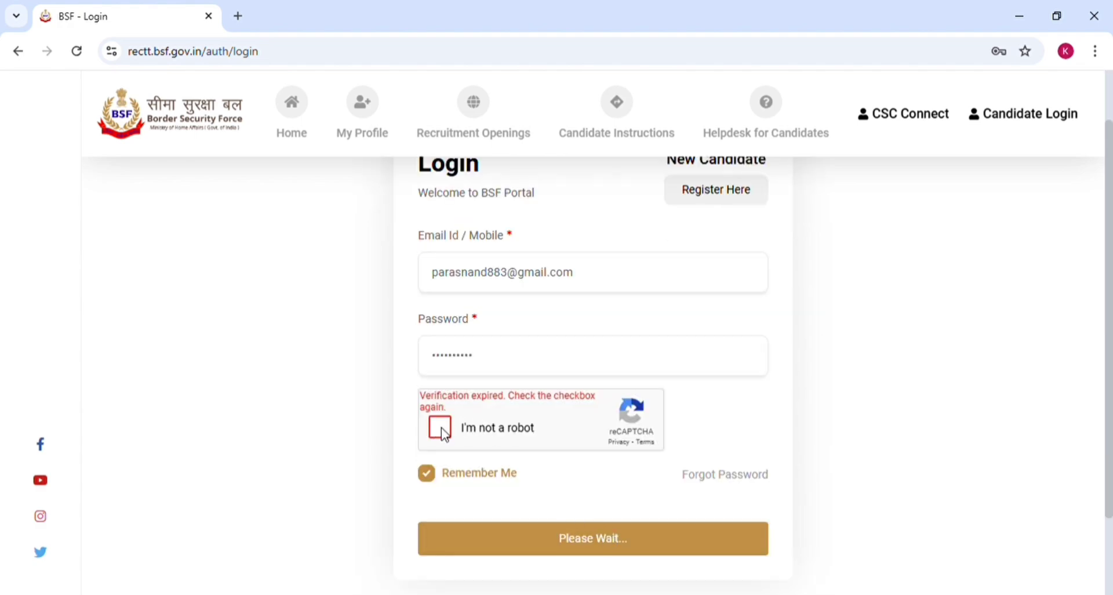
{"action": "left_click", "coordinate": [441, 427]}
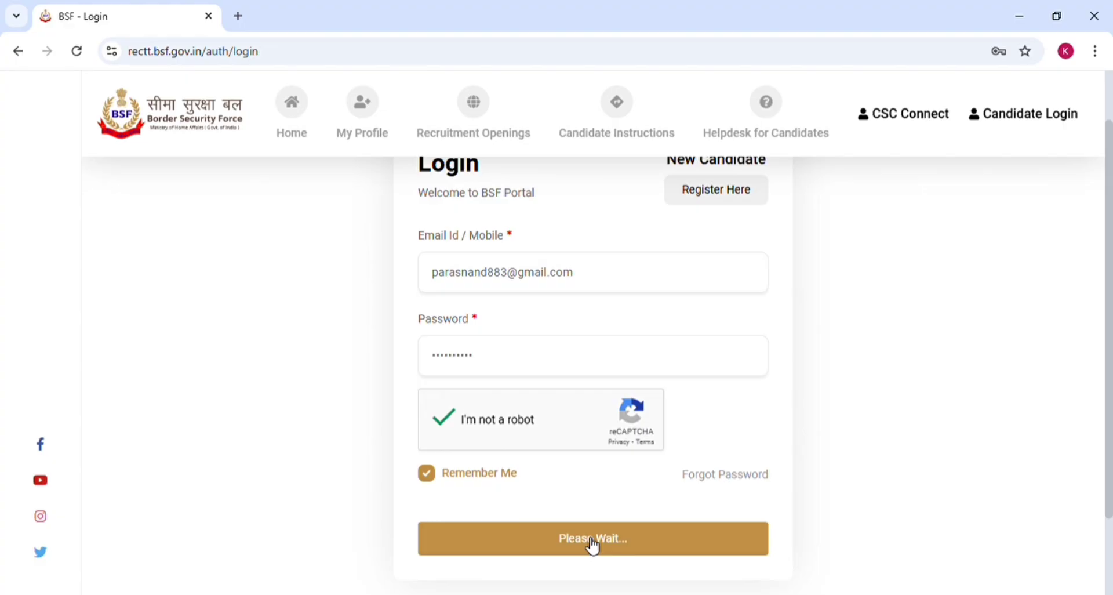
{"action": "left_click", "coordinate": [592, 539]}
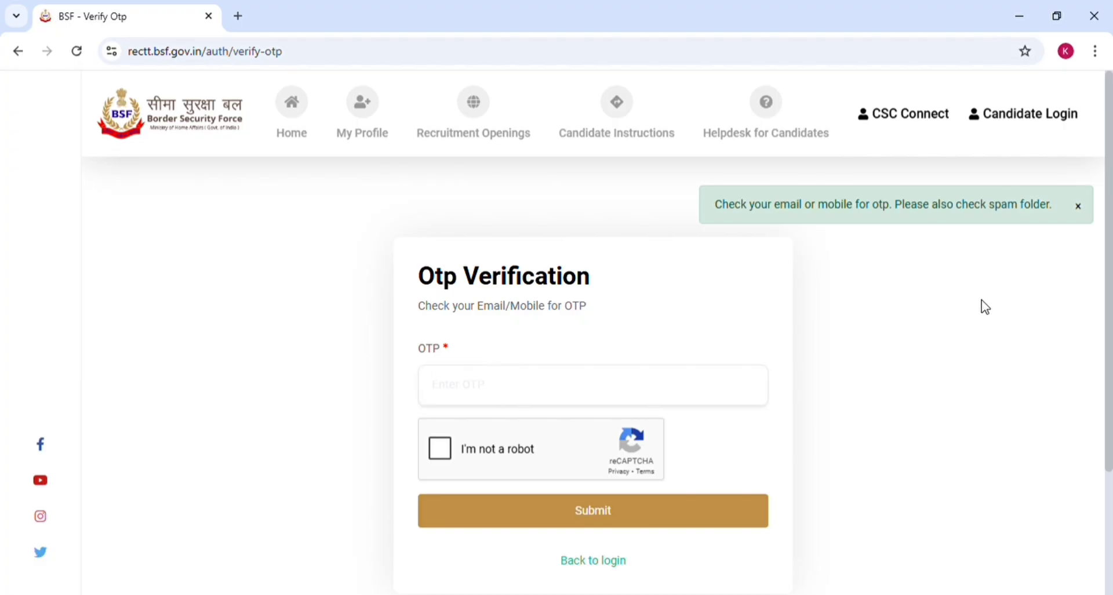
Step: Enter the emailed OTP, pass reCAPTCHA and submit to reach the dashboard
{"action": "left_click", "coordinate": [594, 396]}
{"action": "key", "text": "ctrl+v"}
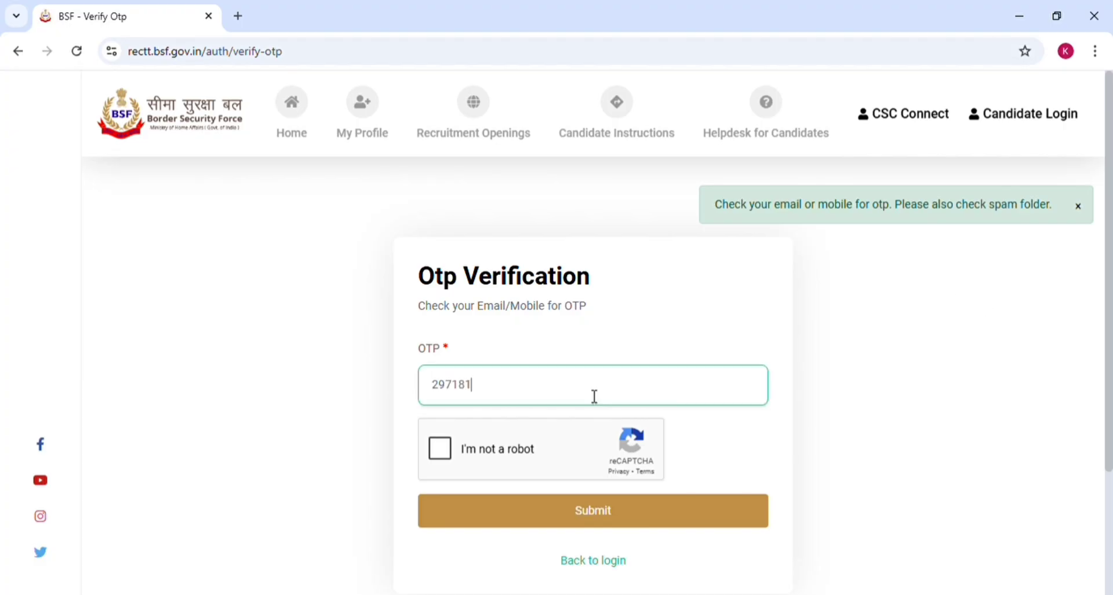
{"action": "left_click", "coordinate": [449, 454]}
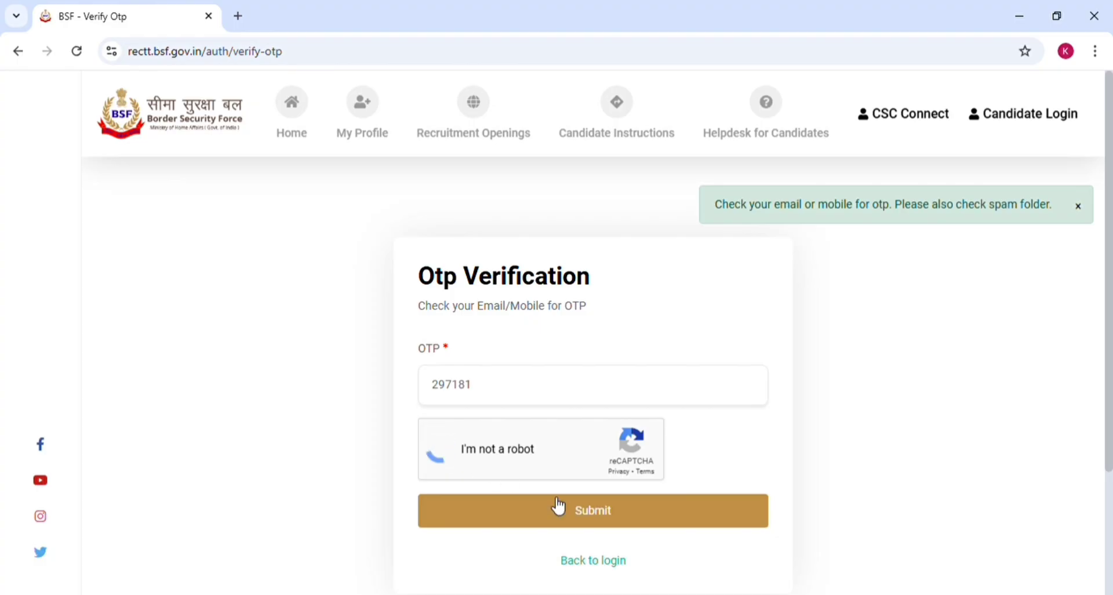
{"action": "left_click", "coordinate": [600, 519]}
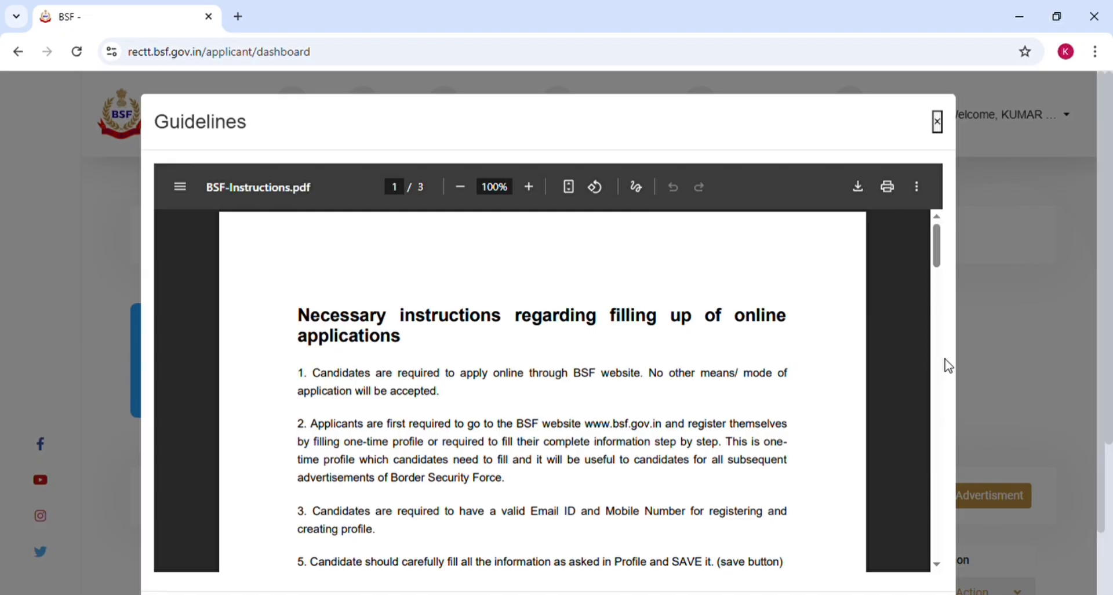
Step: Scroll through the Guidelines PDF and close it
{"action": "scroll", "coordinate": [937, 393], "scroll_direction": "down", "scroll_amount": 20}
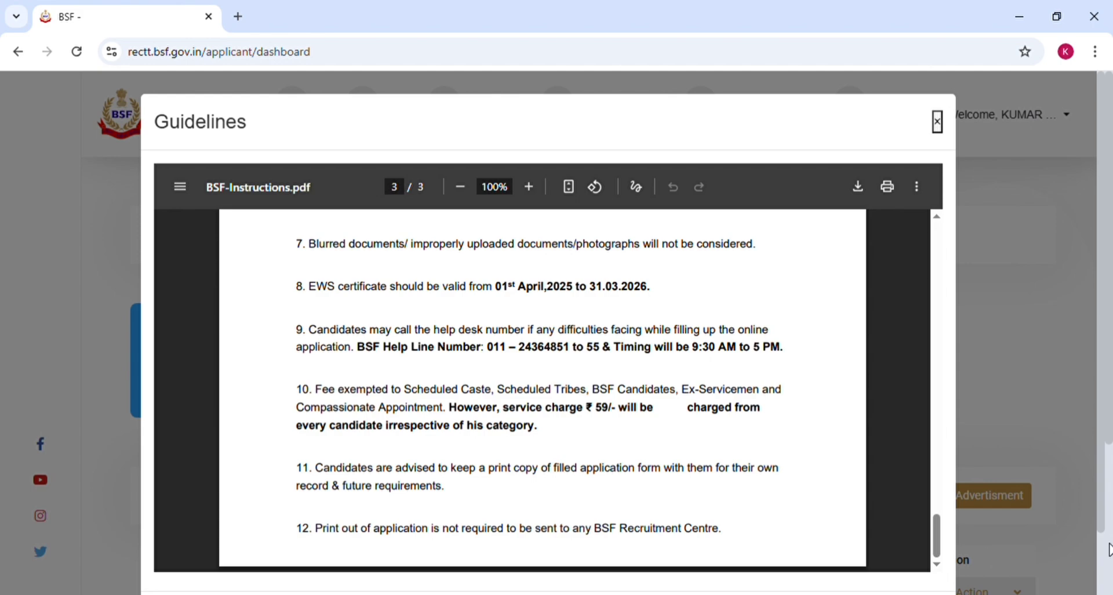
{"action": "scroll", "coordinate": [1107, 562], "scroll_direction": "down", "scroll_amount": 4}
{"action": "scroll", "coordinate": [1107, 566], "scroll_direction": "down", "scroll_amount": 1}
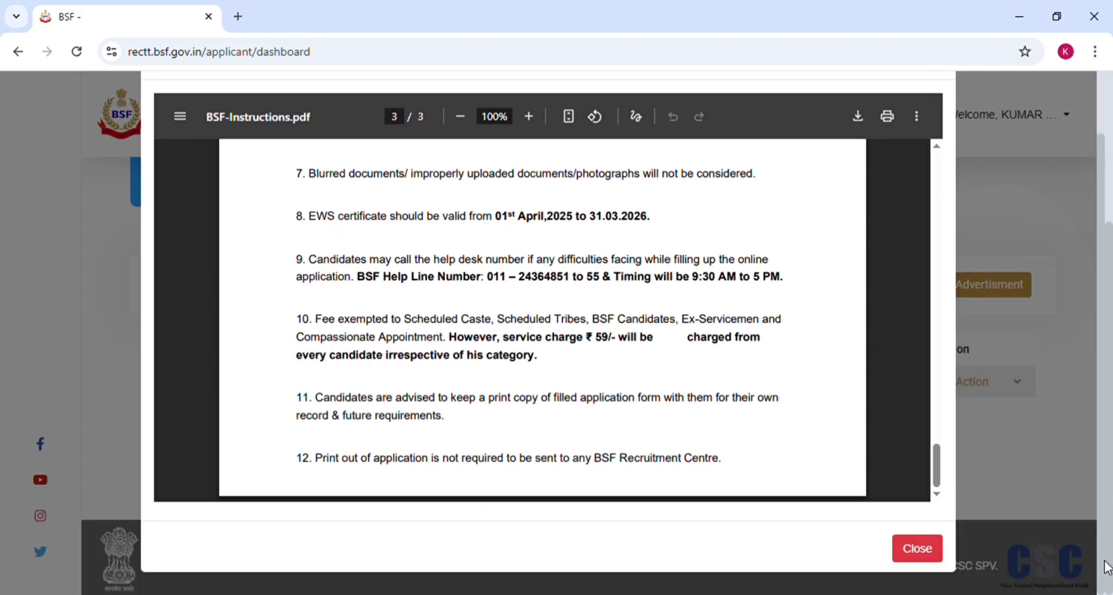
{"action": "left_click", "coordinate": [926, 555]}
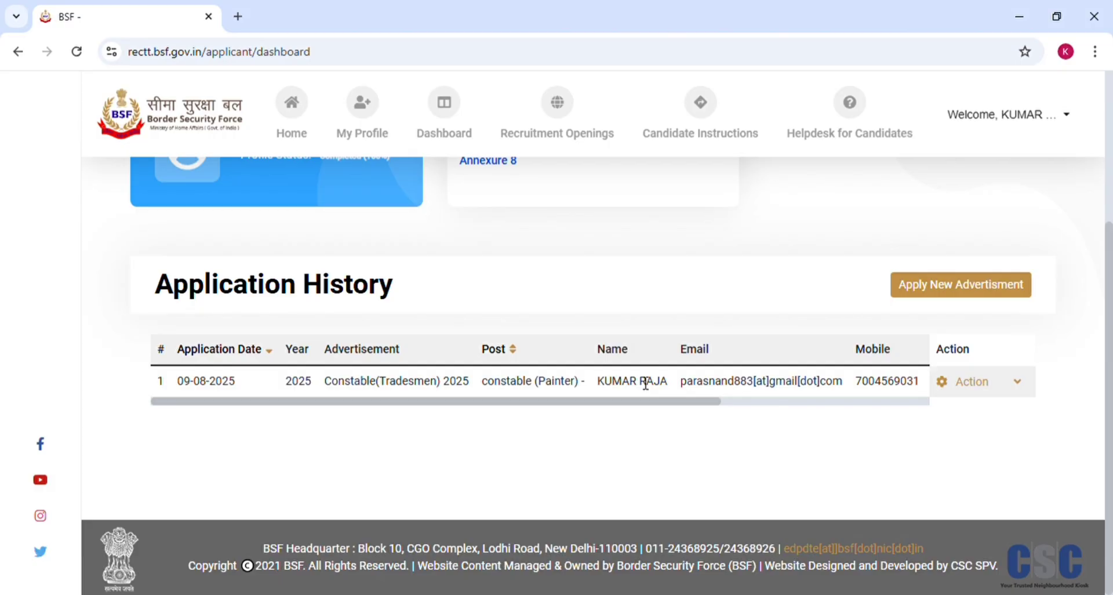
Step: Choose Apply New Advertisment and Apply Here on the Head Constable RO/RM opening
{"action": "left_click", "coordinate": [939, 294]}
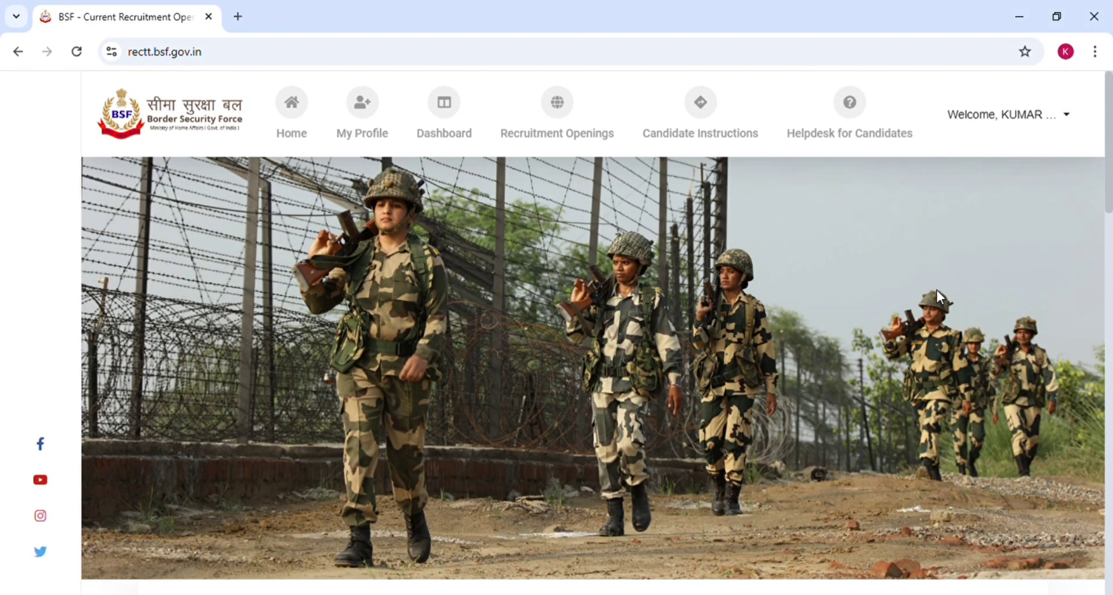
{"action": "left_click_drag", "start_coordinate": [1108, 145], "coordinate": [1109, 366]}
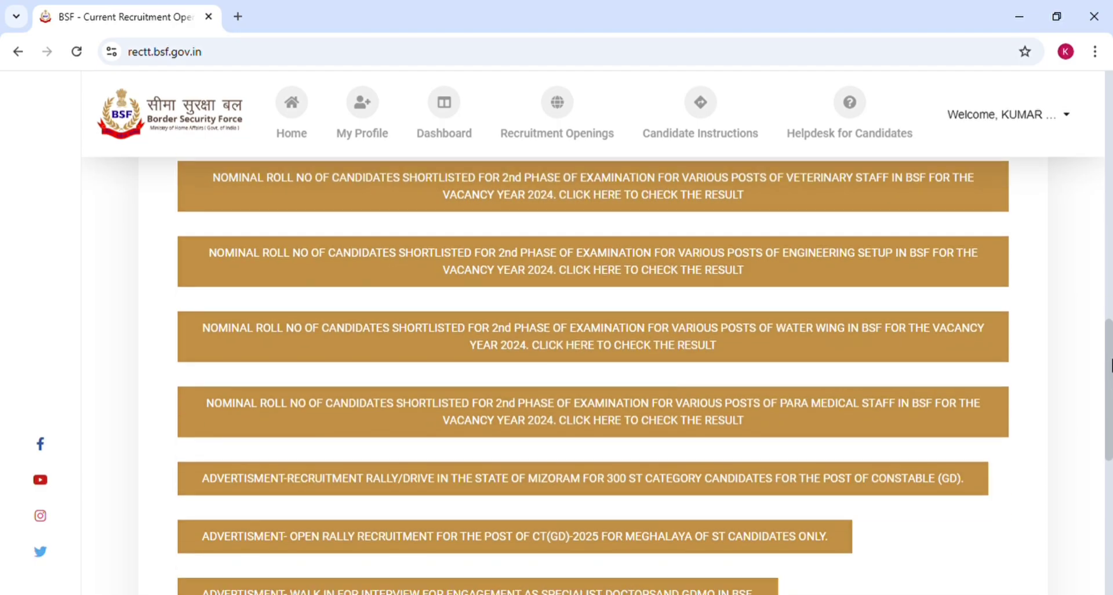
{"action": "left_click_drag", "start_coordinate": [1110, 509], "coordinate": [1111, 509]}
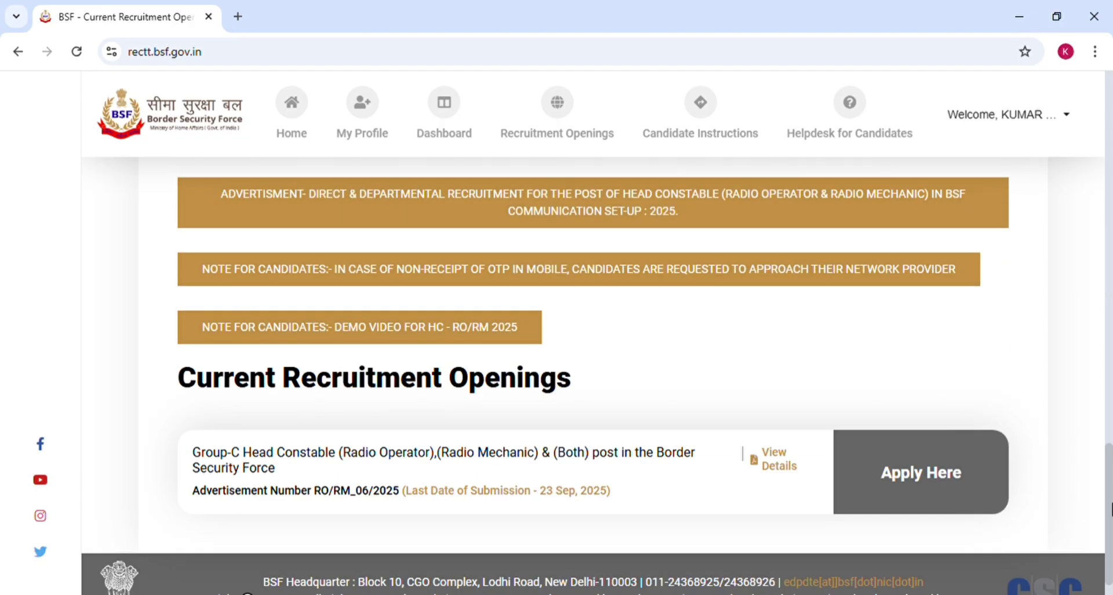
{"action": "left_click", "coordinate": [923, 489]}
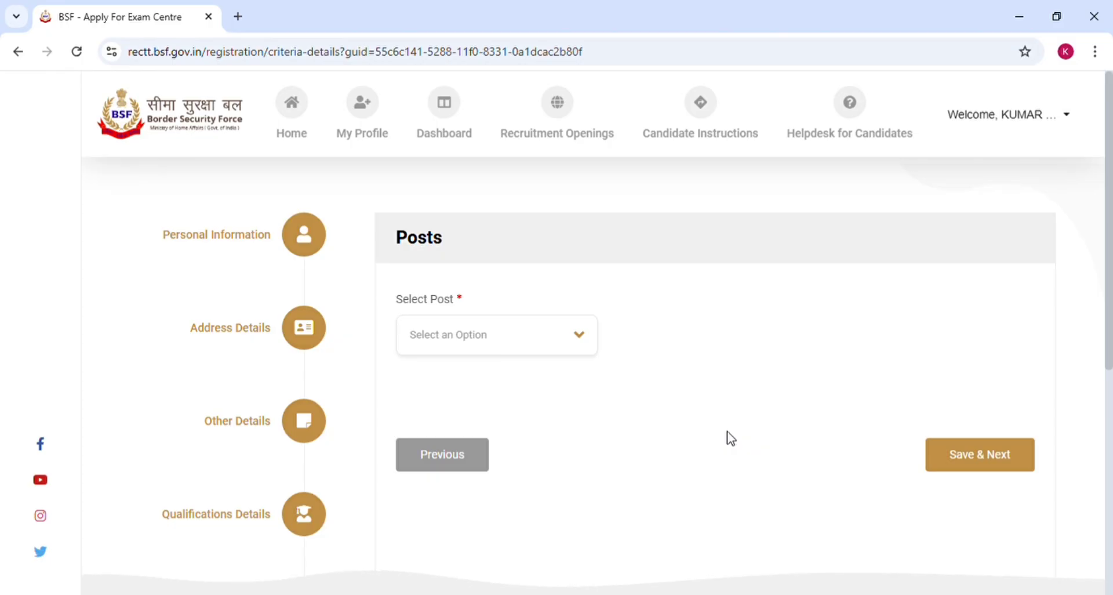
Step: Open the Select Post dropdown listing the Head Constable posts
{"action": "left_click", "coordinate": [494, 342]}
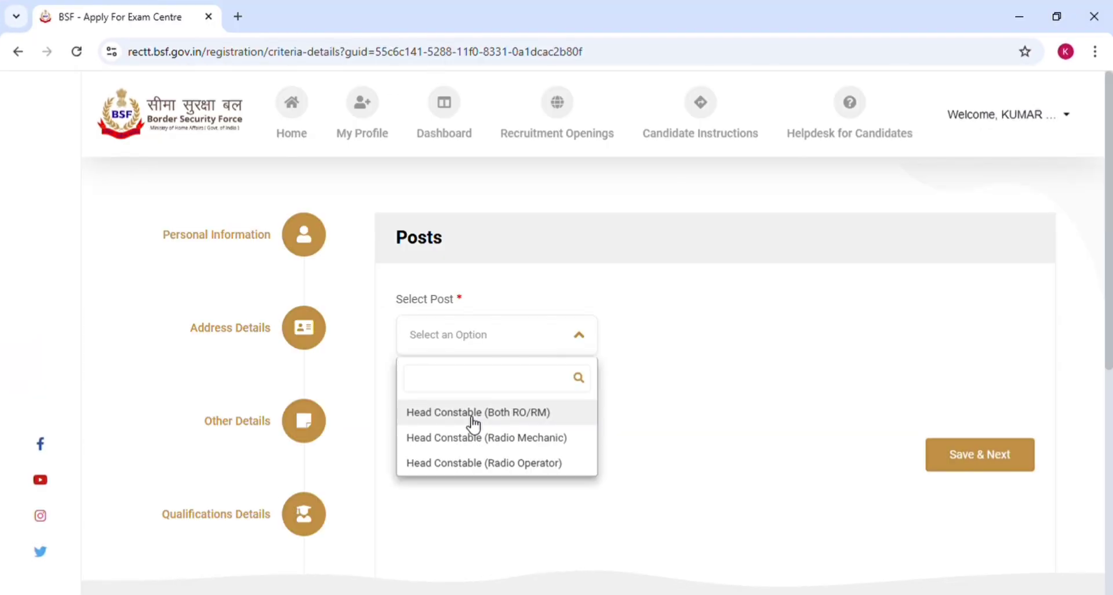
Step: Choose Head Constable (Both RO/RM) and make Radio Mechanic the first preference
{"action": "left_click", "coordinate": [472, 423]}
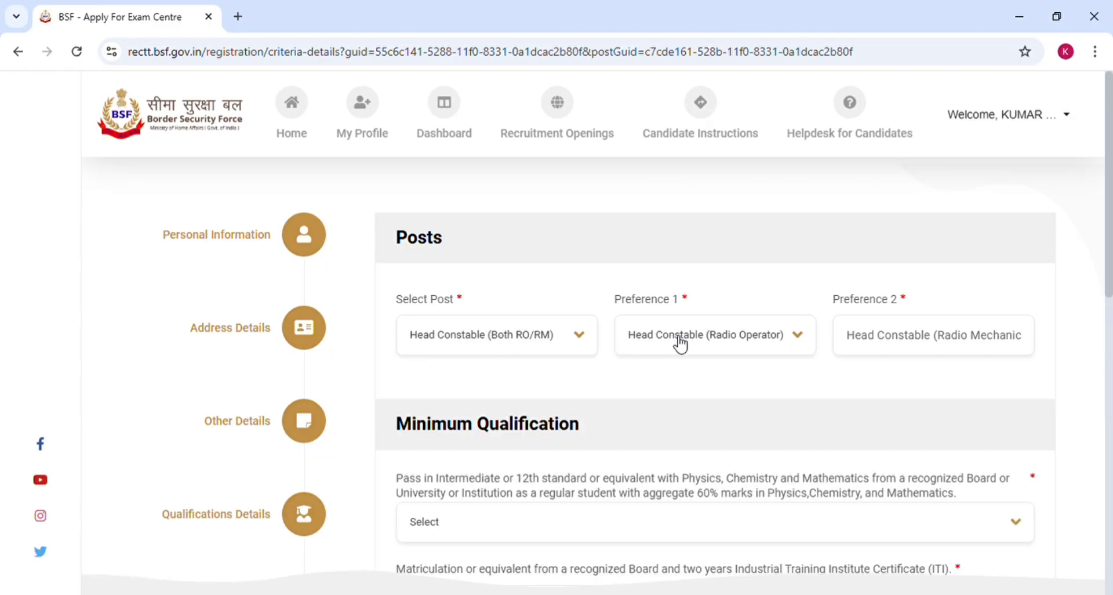
{"action": "left_click", "coordinate": [680, 343]}
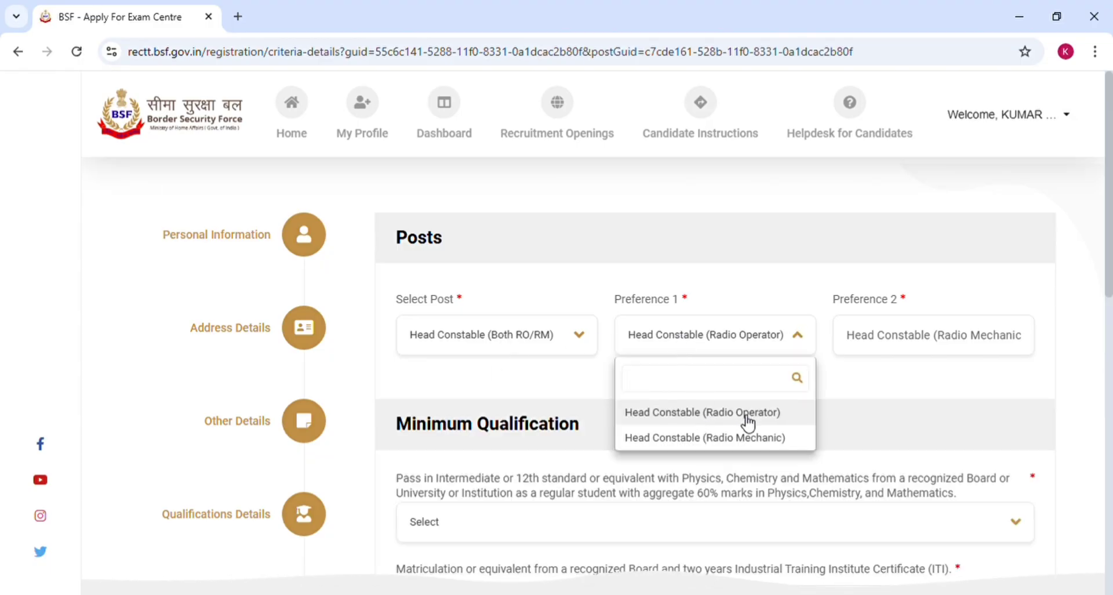
{"action": "left_click", "coordinate": [734, 437]}
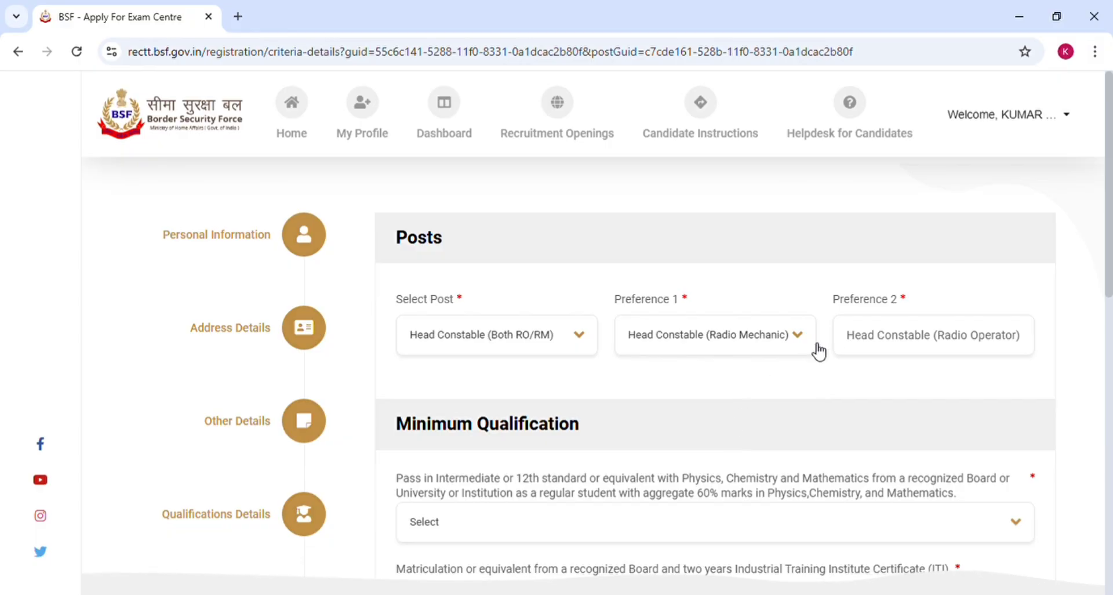
{"action": "left_click", "coordinate": [857, 348]}
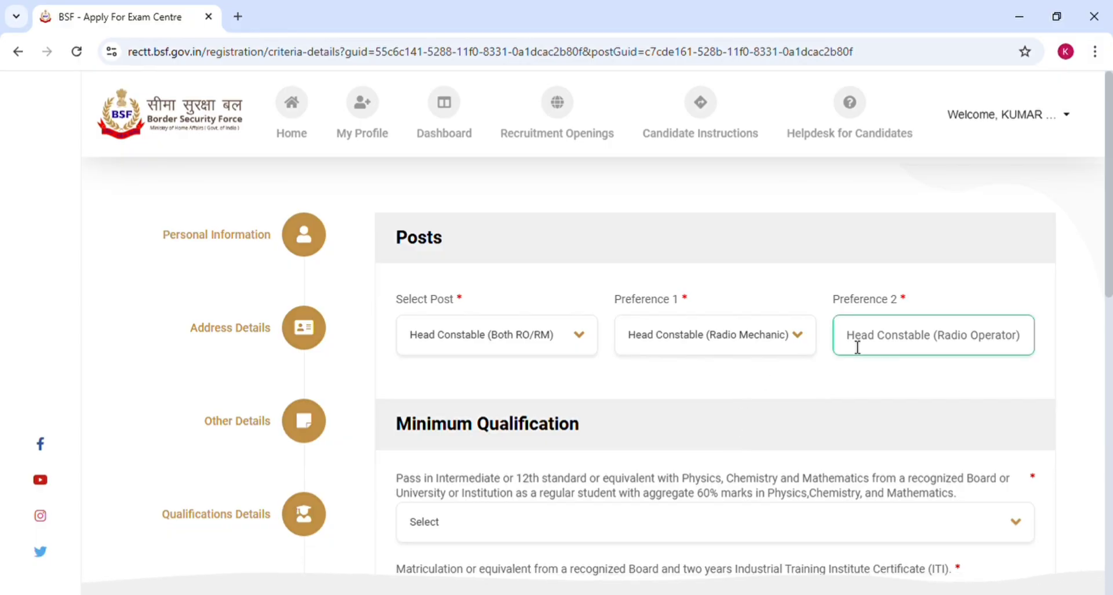
{"action": "left_click", "coordinate": [760, 346]}
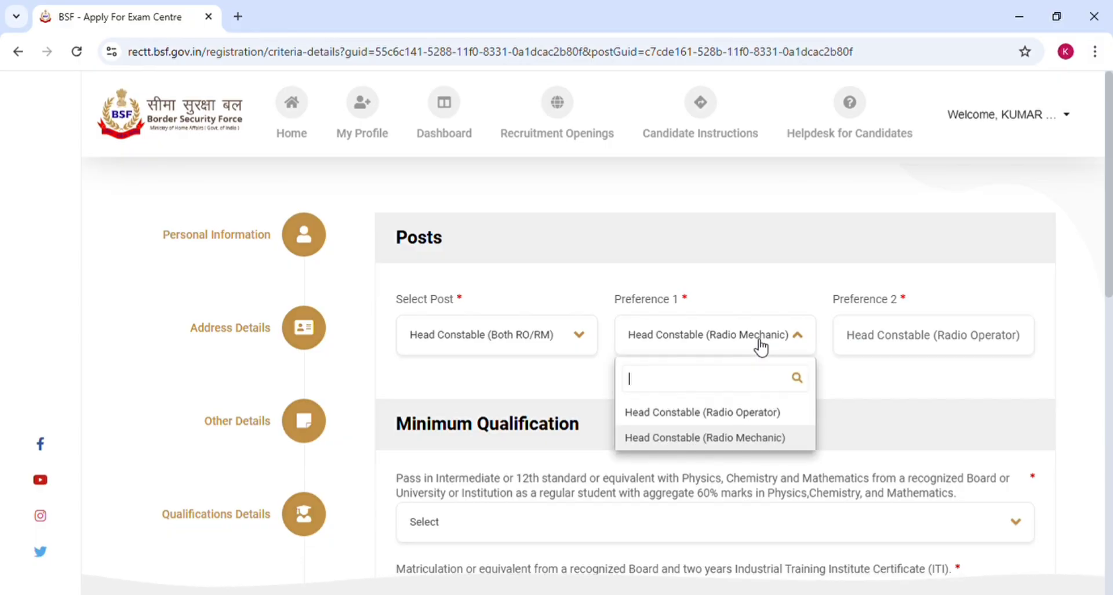
Step: Try switching the post to Radio Mechanic only, then Radio Operator only
{"action": "left_click", "coordinate": [550, 346]}
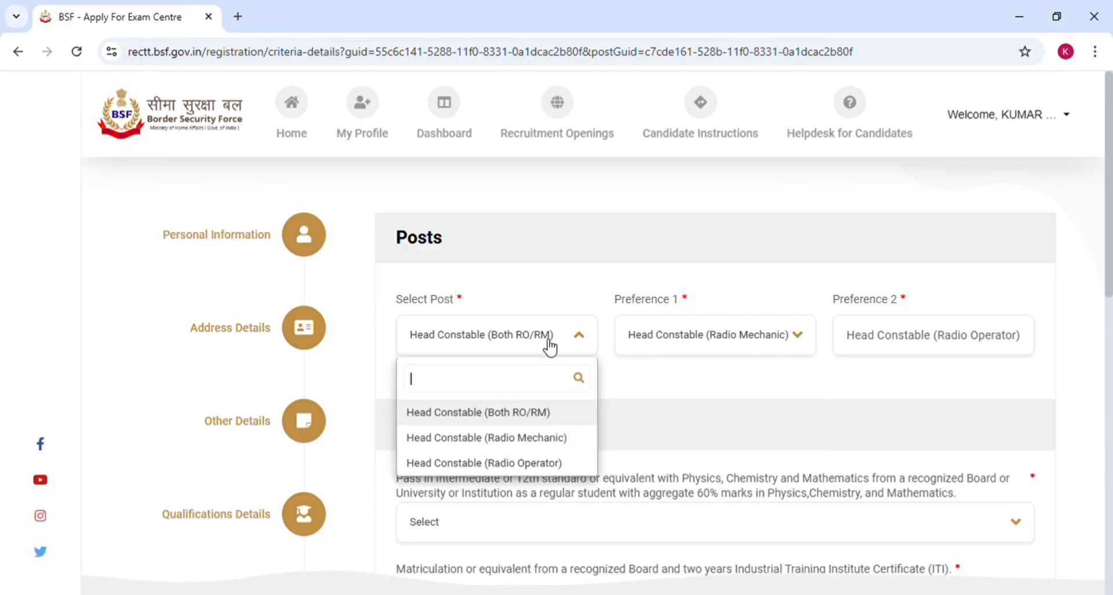
{"action": "left_click", "coordinate": [542, 437]}
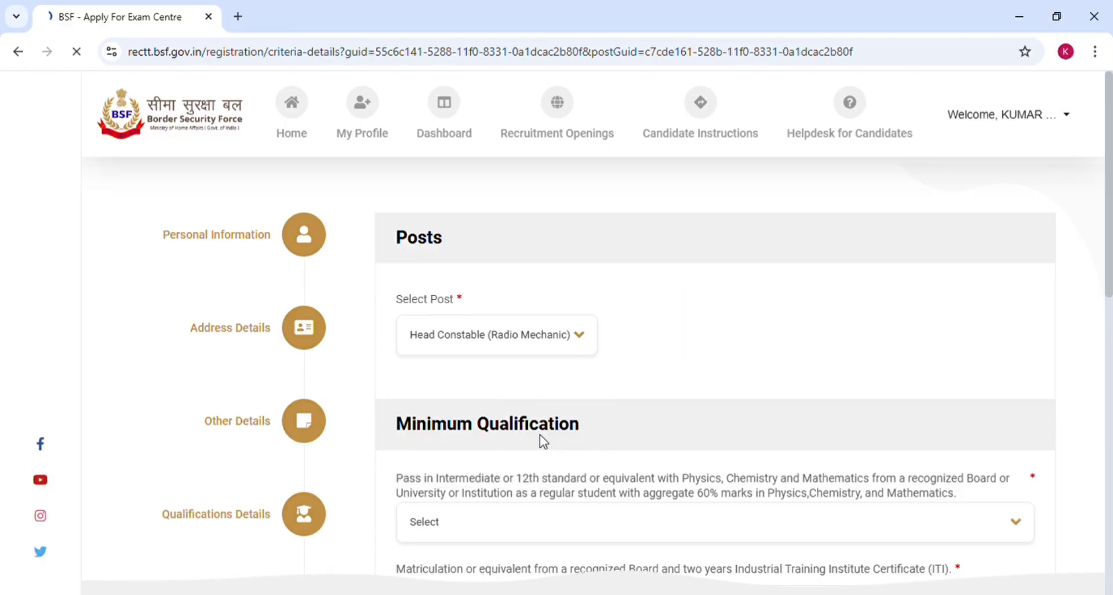
{"action": "left_click", "coordinate": [560, 350]}
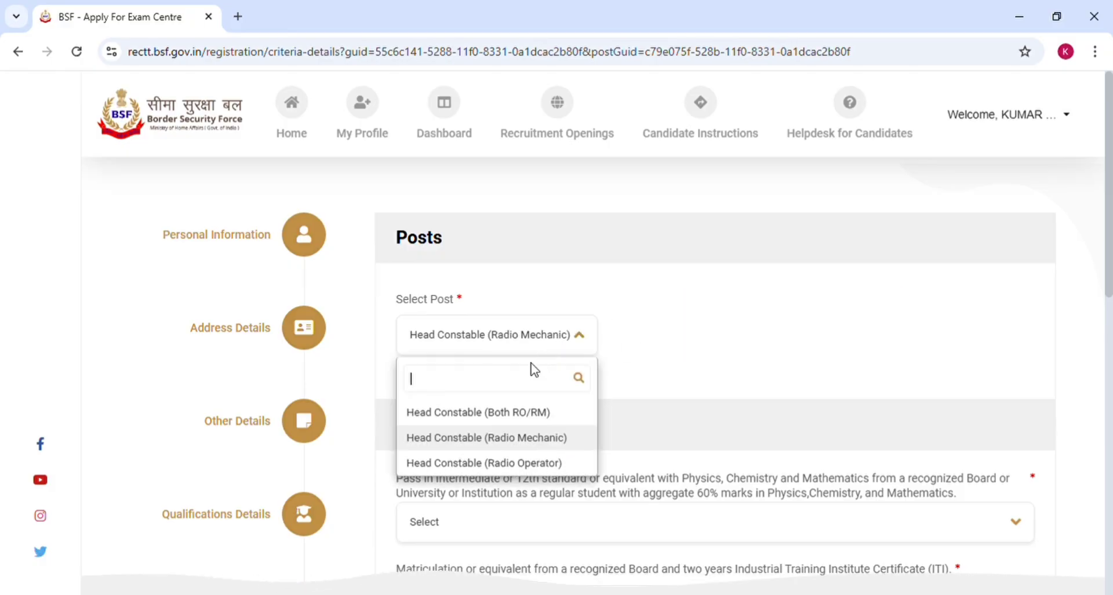
{"action": "left_click", "coordinate": [529, 464]}
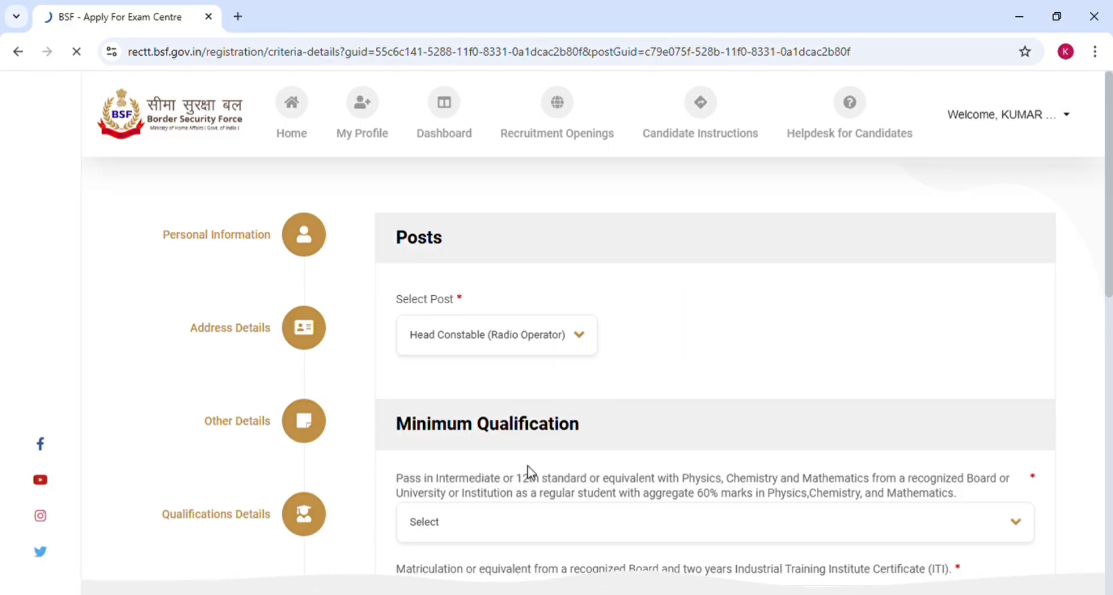
{"action": "left_click", "coordinate": [531, 339]}
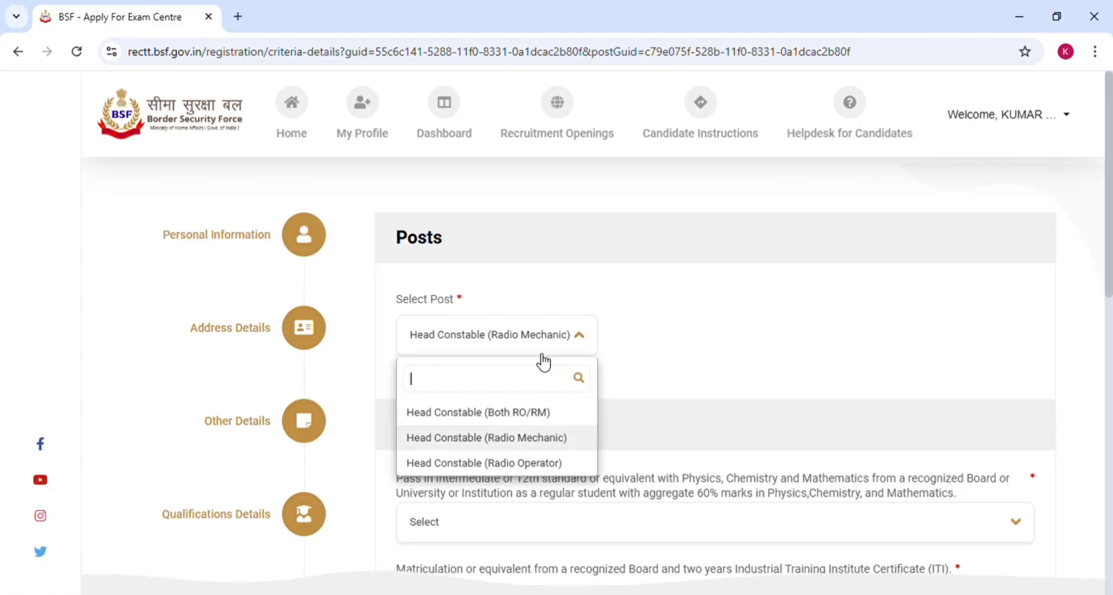
{"action": "left_click", "coordinate": [533, 464]}
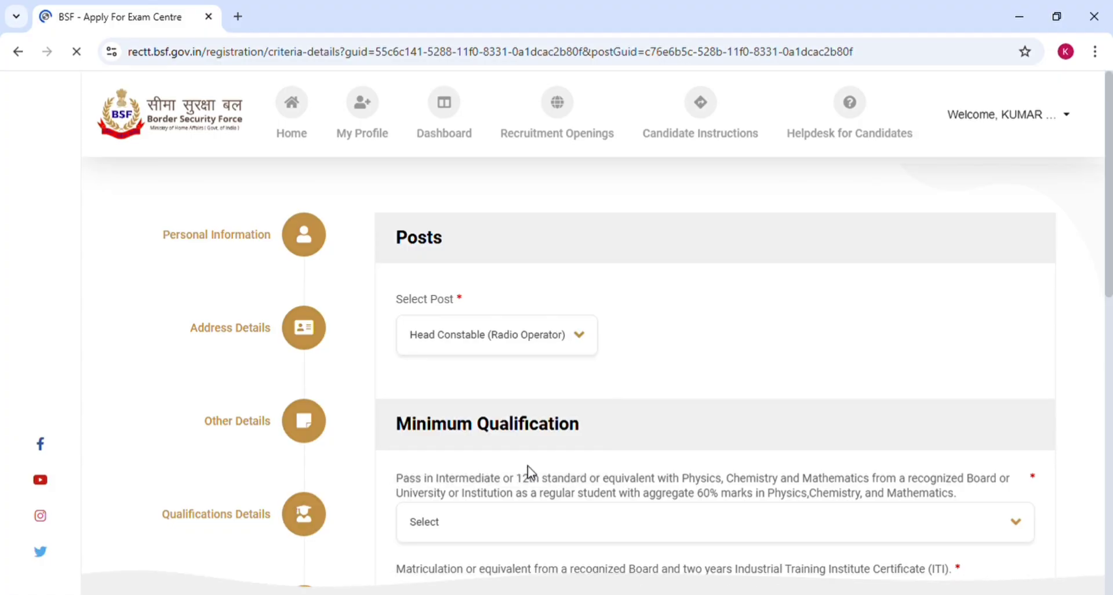
Step: Reselect Head Constable (Both RO/RM) with Radio Mechanic as Preference 1, Radio Operator second
{"action": "left_click", "coordinate": [532, 344]}
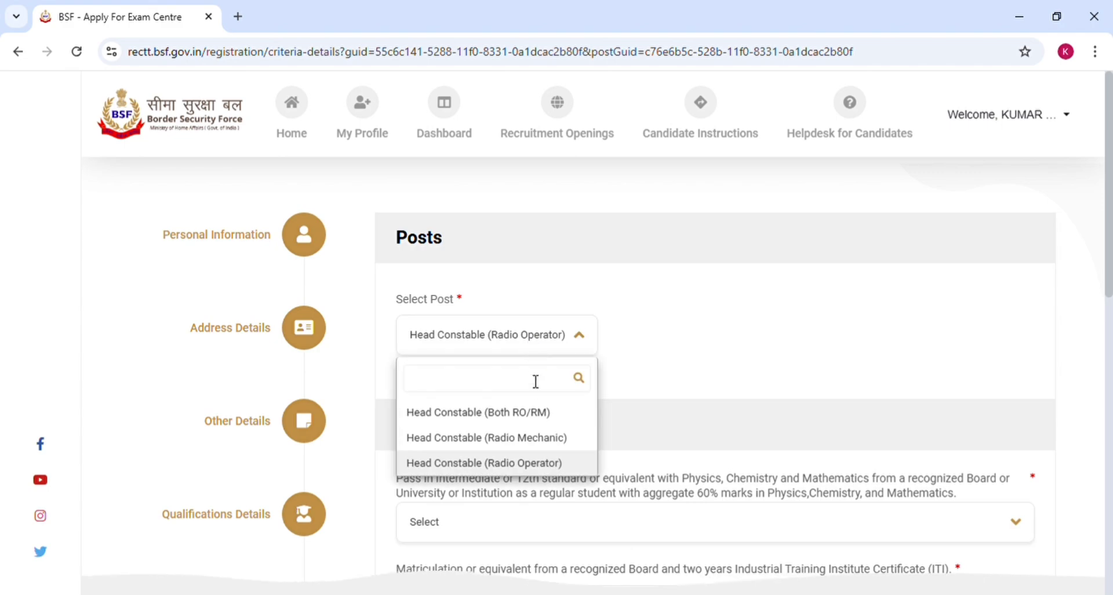
{"action": "left_click", "coordinate": [532, 413]}
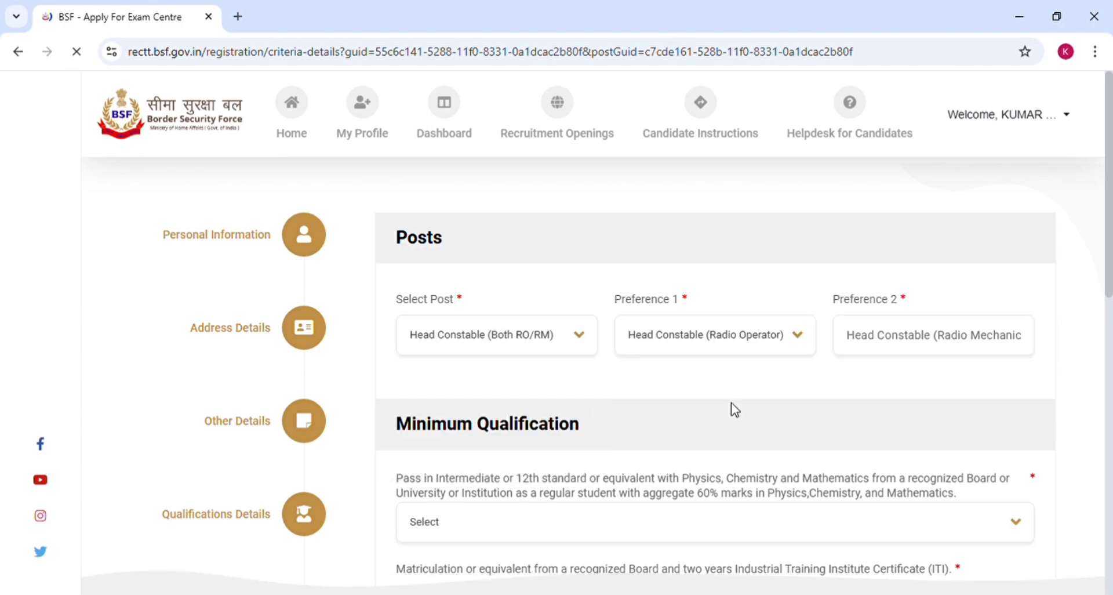
{"action": "left_click", "coordinate": [756, 343]}
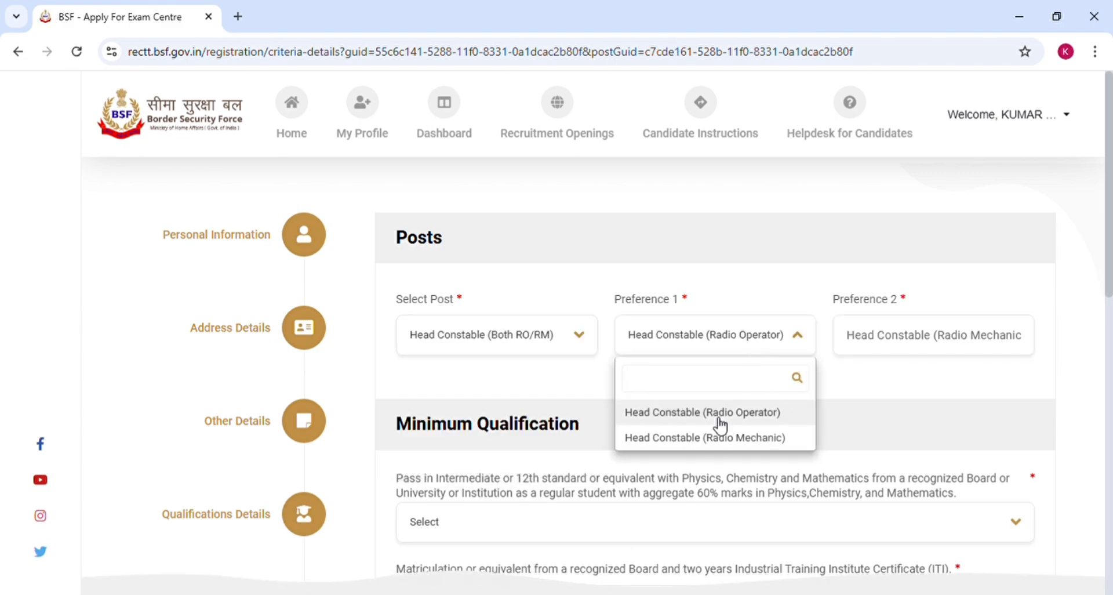
{"action": "left_click", "coordinate": [714, 436]}
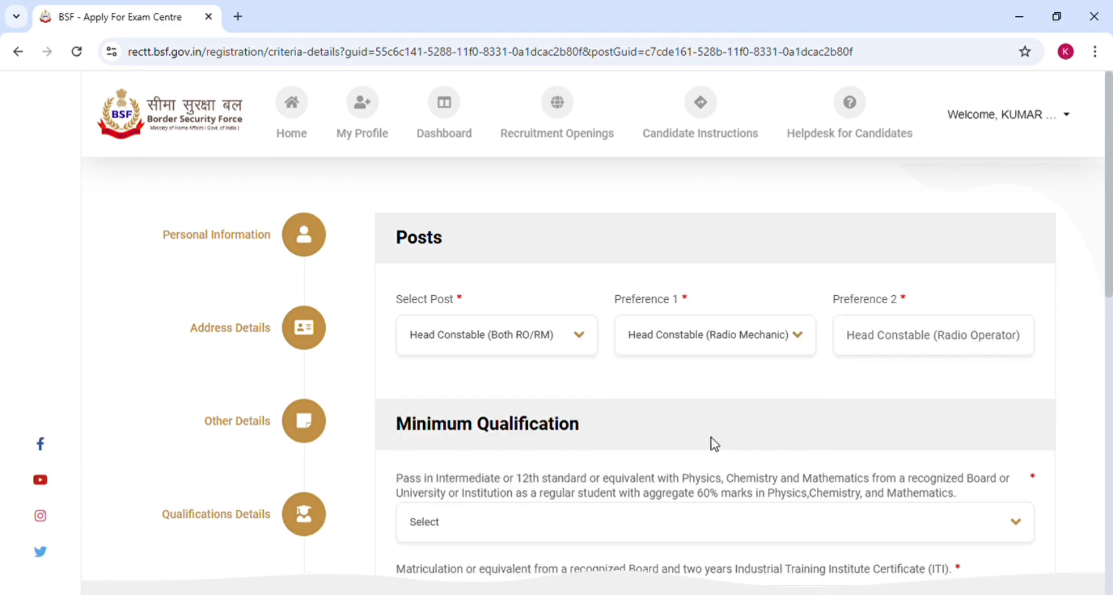
{"action": "left_click", "coordinate": [907, 350]}
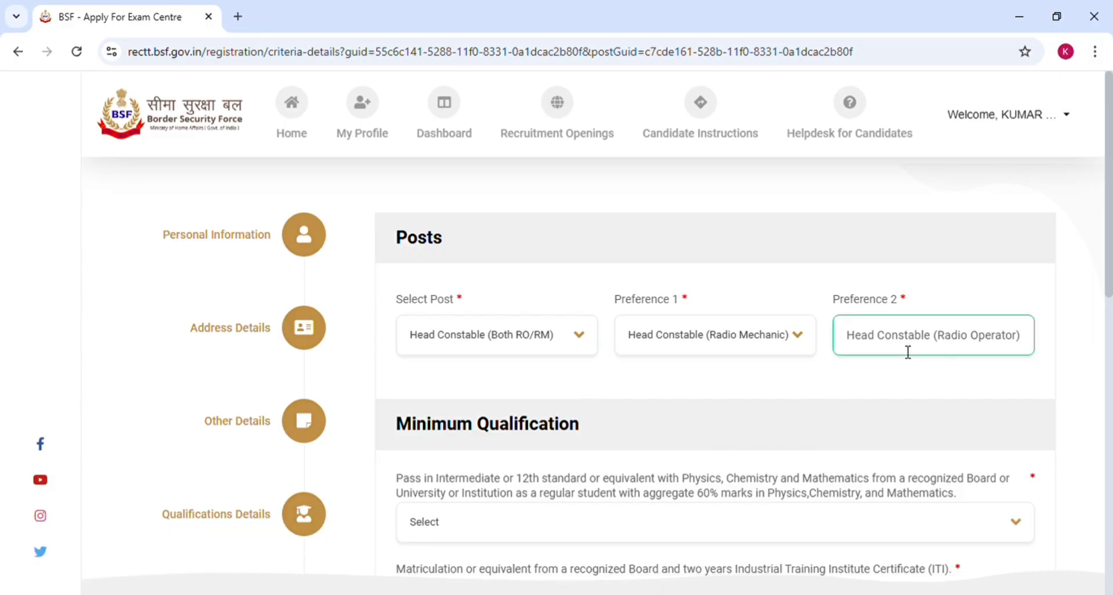
{"action": "left_click", "coordinate": [824, 375]}
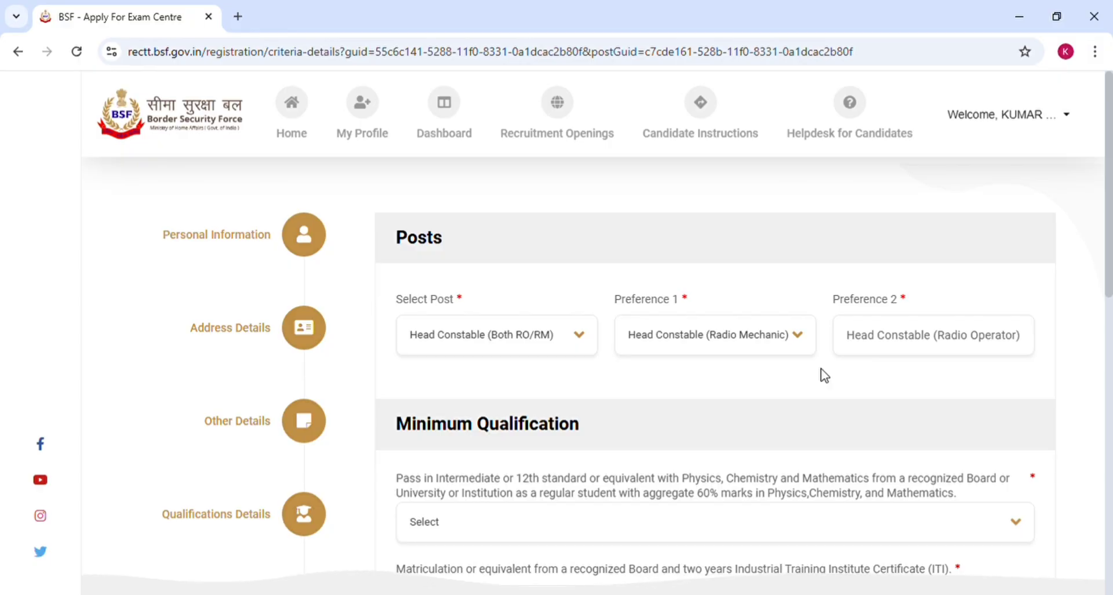
Step: Answer the 12th PCM qualification question Yes, then change it to No
{"action": "scroll", "coordinate": [824, 375], "scroll_direction": "down", "scroll_amount": 3}
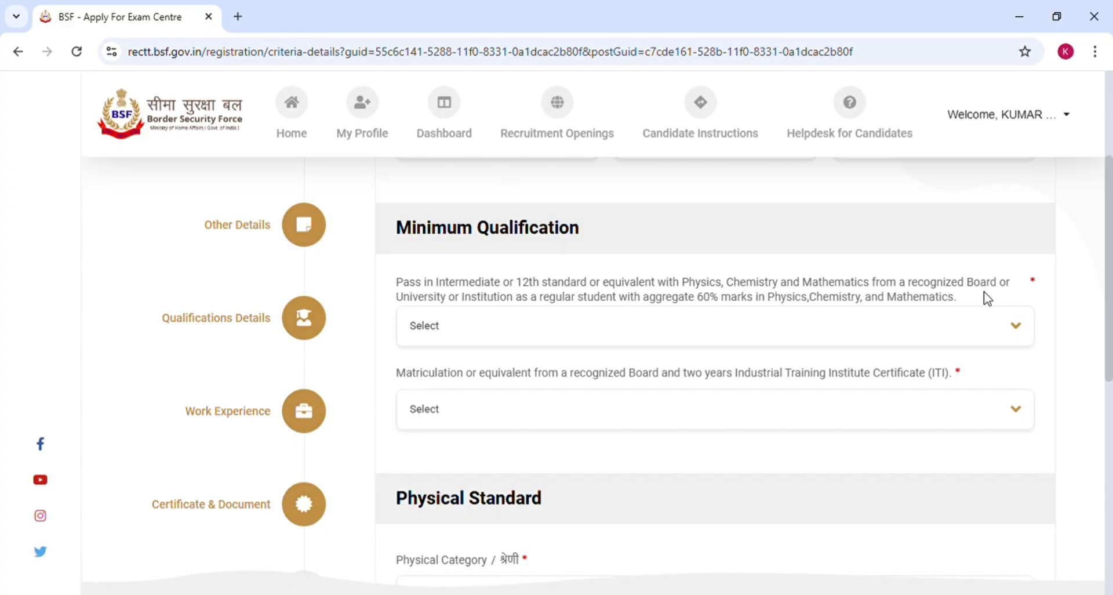
{"action": "left_click", "coordinate": [828, 335]}
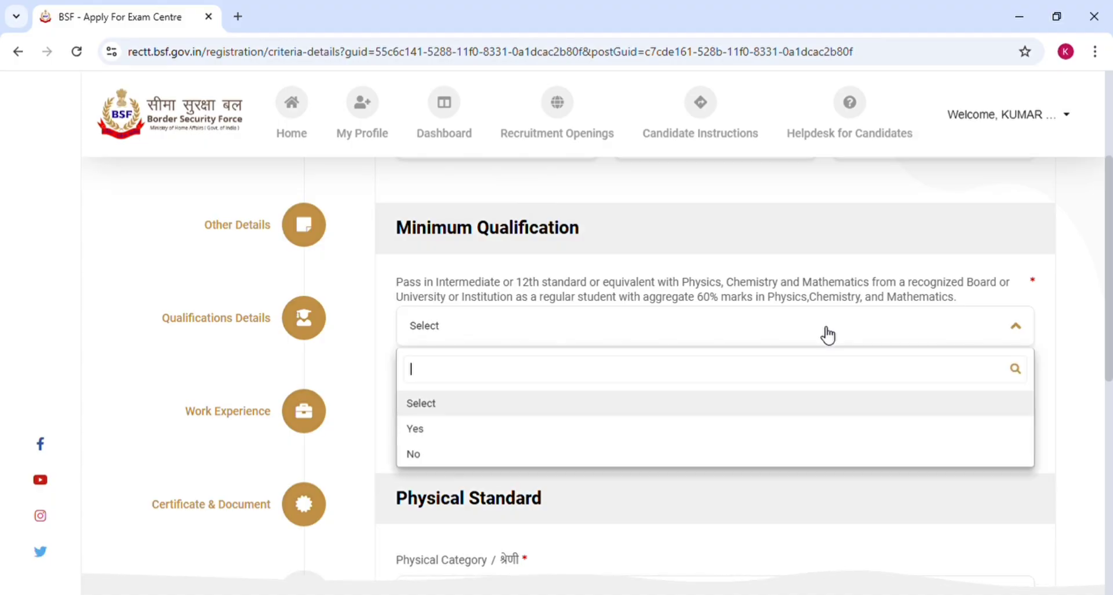
{"action": "left_click", "coordinate": [476, 434]}
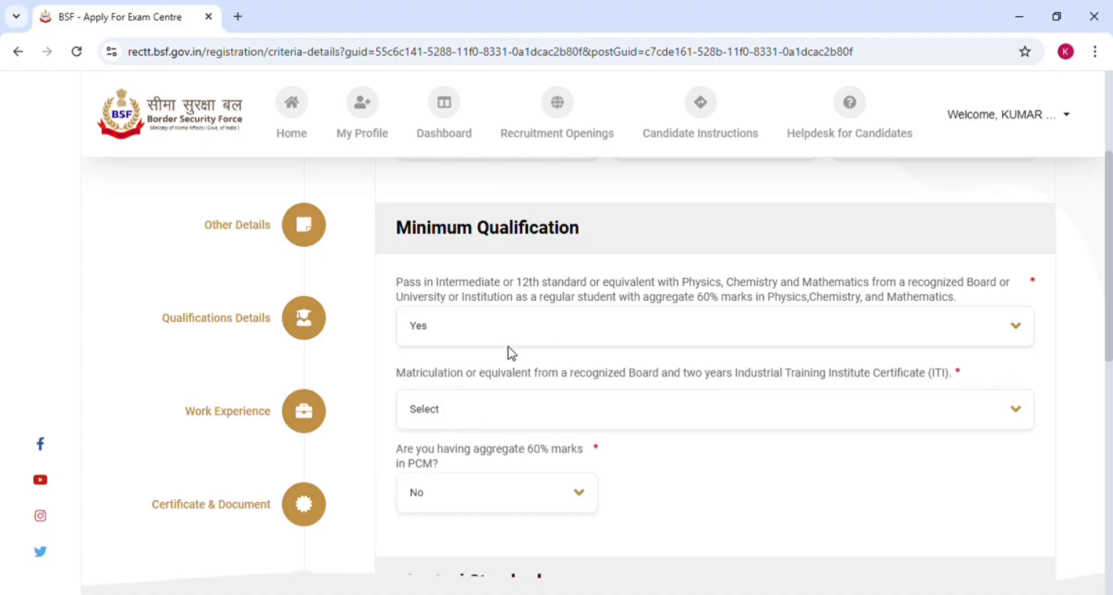
{"action": "left_click", "coordinate": [523, 332]}
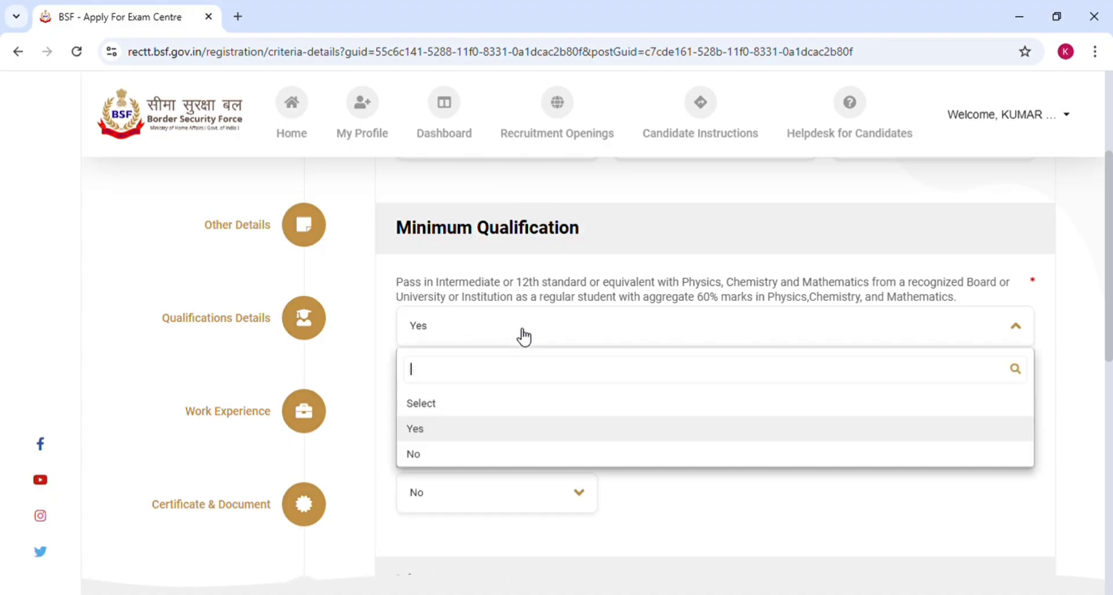
{"action": "left_click", "coordinate": [433, 454]}
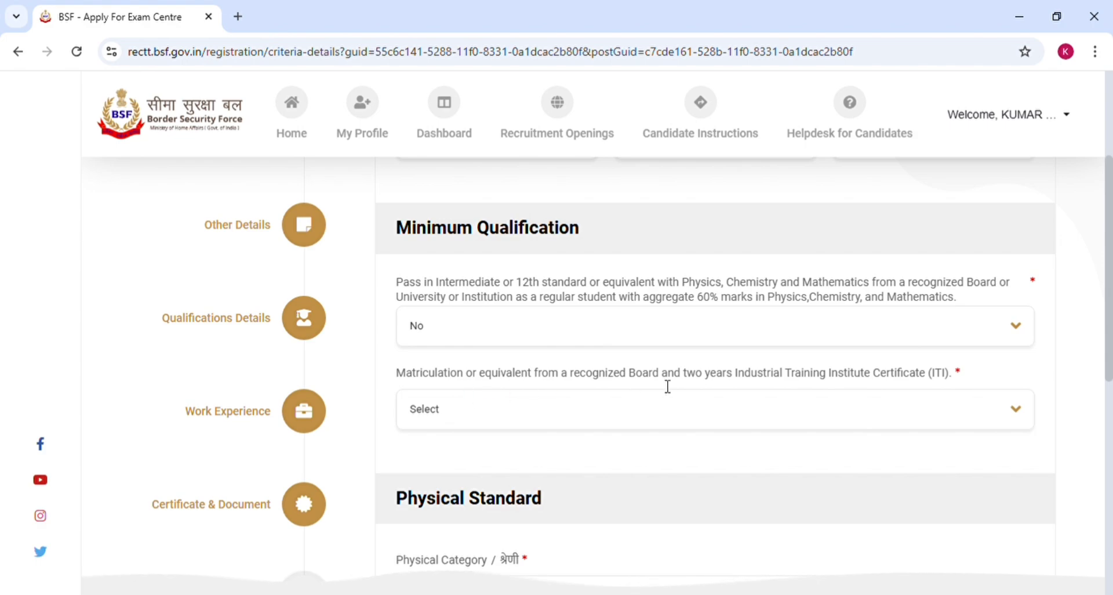
Step: Answer the matriculation-plus-ITI question Yes, then change it to No
{"action": "left_click", "coordinate": [802, 412]}
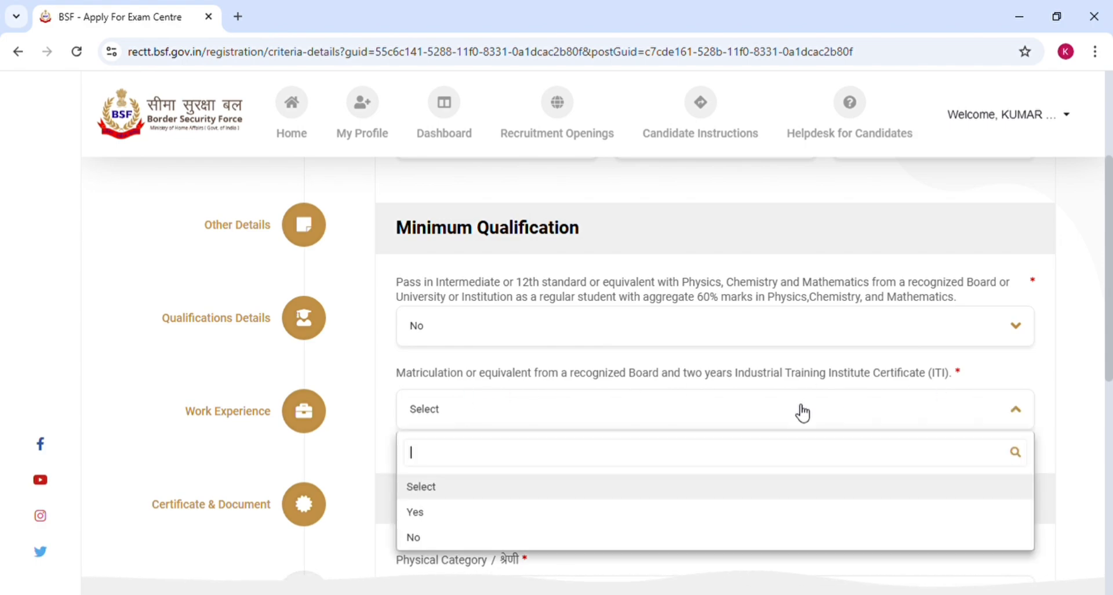
{"action": "left_click", "coordinate": [450, 516]}
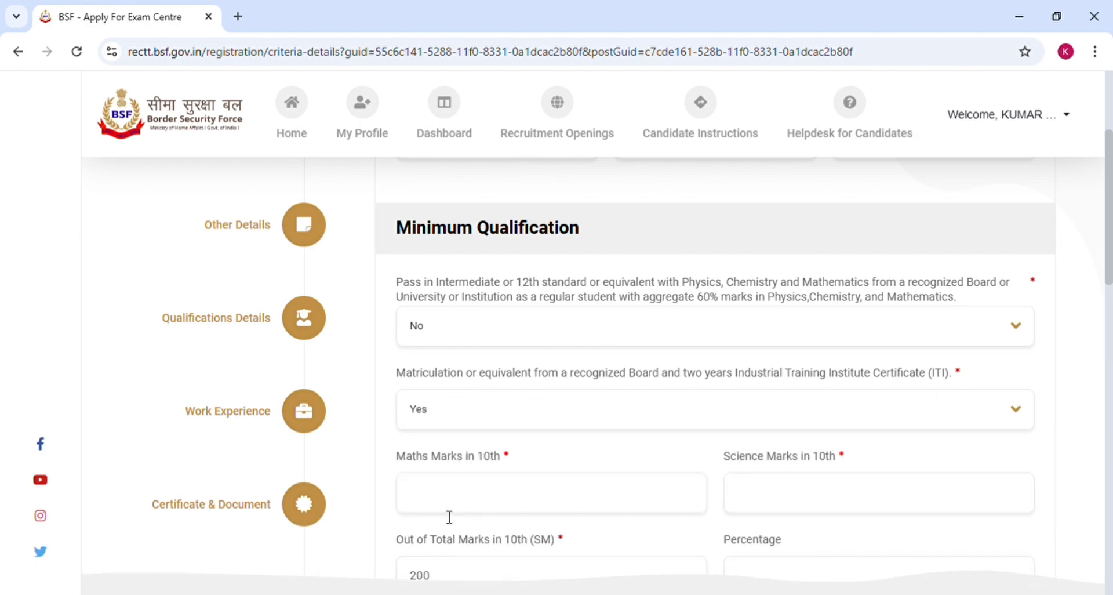
{"action": "left_click", "coordinate": [503, 416]}
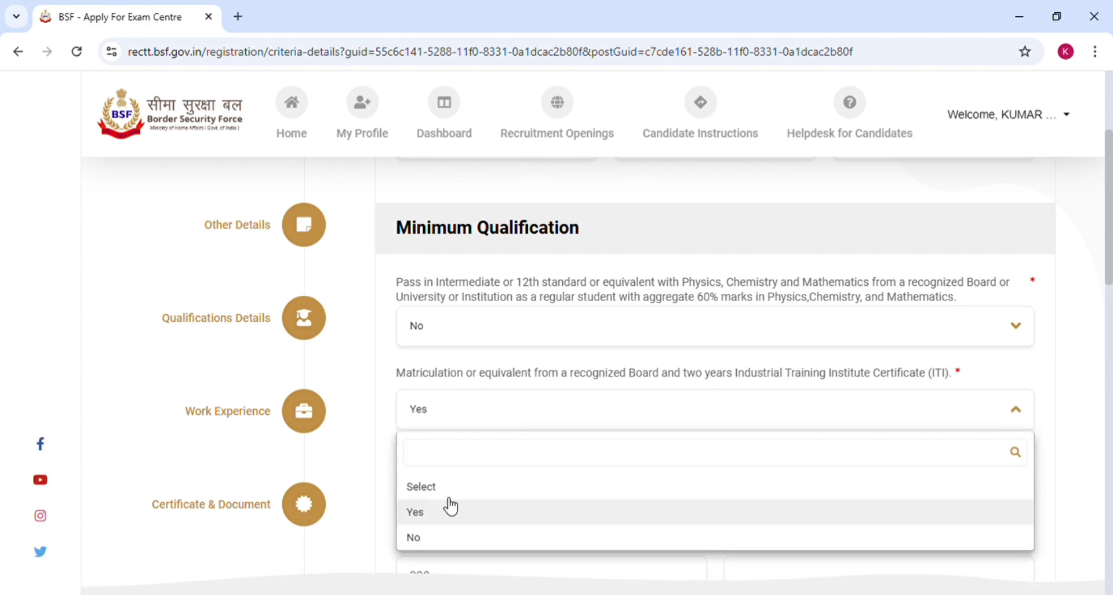
{"action": "left_click", "coordinate": [426, 543]}
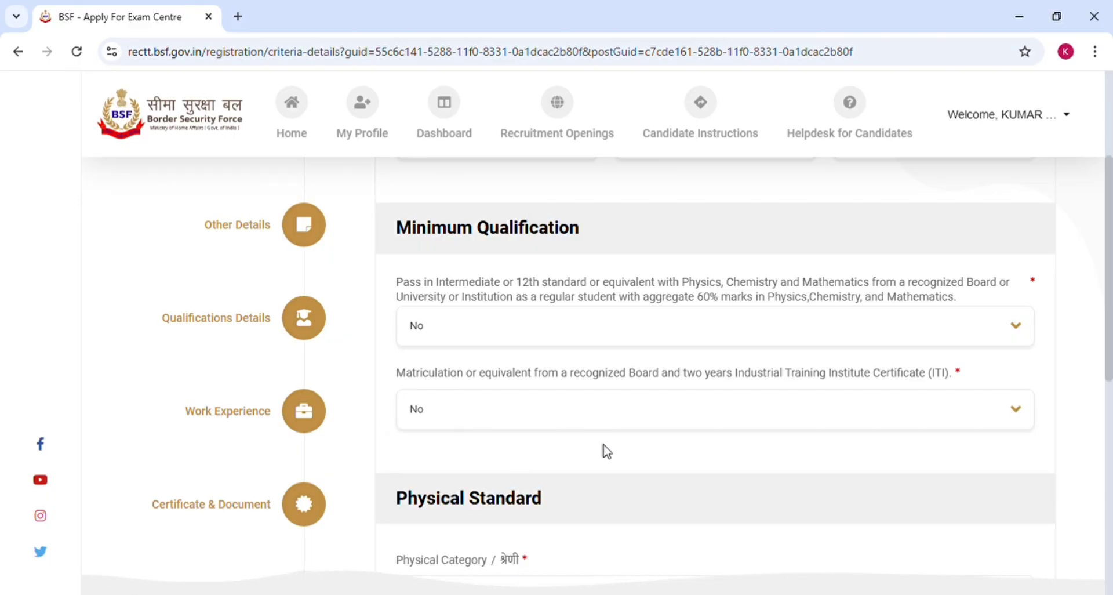
Step: Set both the ITI and 12th PCM qualification answers back to Yes
{"action": "scroll", "coordinate": [606, 450], "scroll_direction": "up", "scroll_amount": 1}
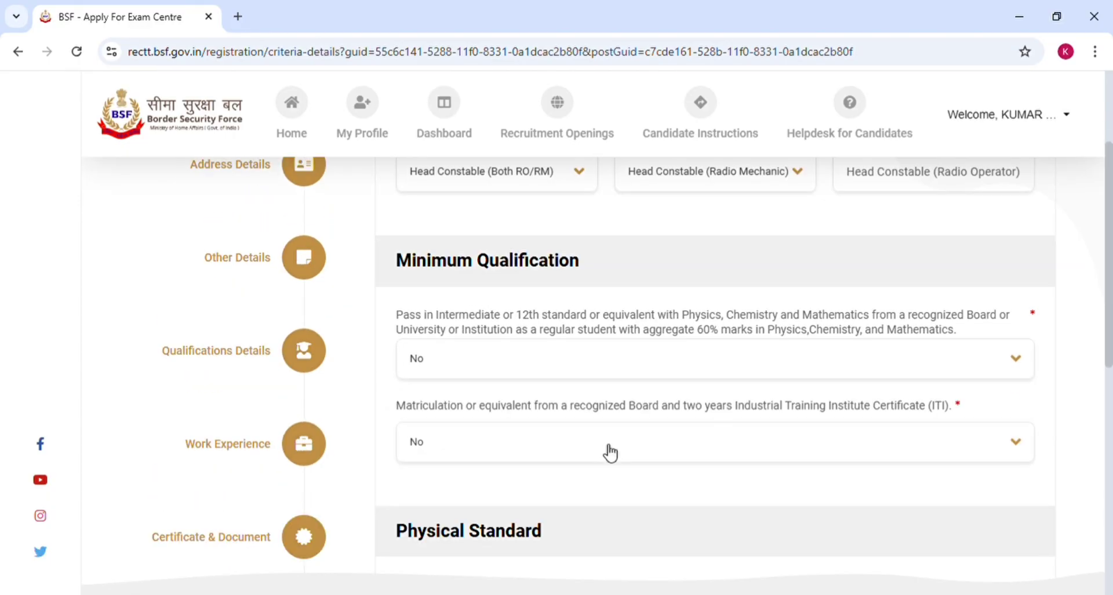
{"action": "left_click", "coordinate": [579, 464]}
{"action": "left_click", "coordinate": [457, 543]}
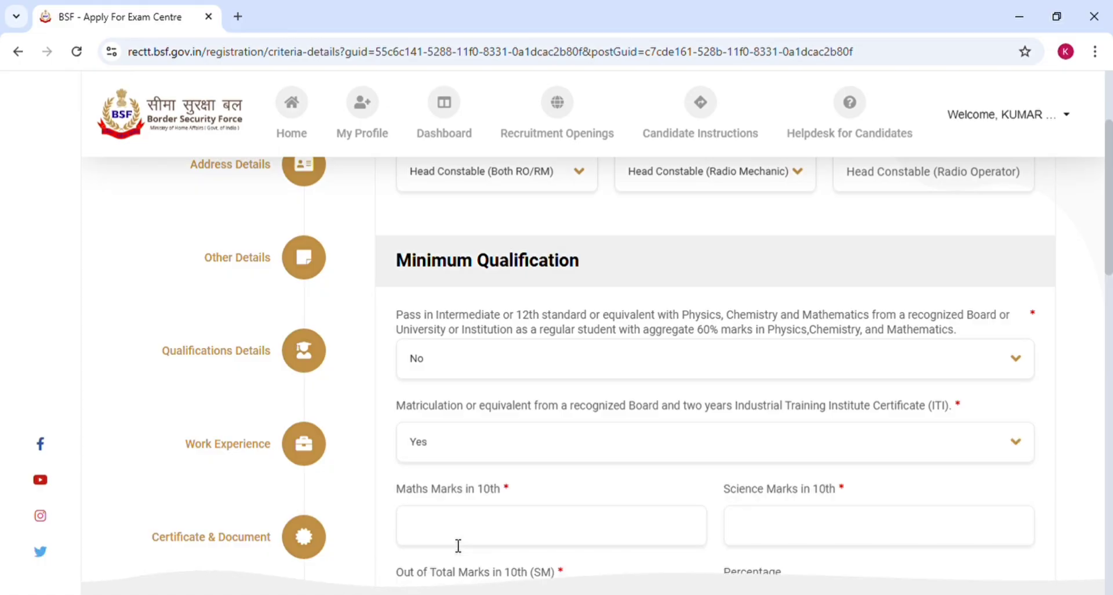
{"action": "left_click", "coordinate": [521, 363]}
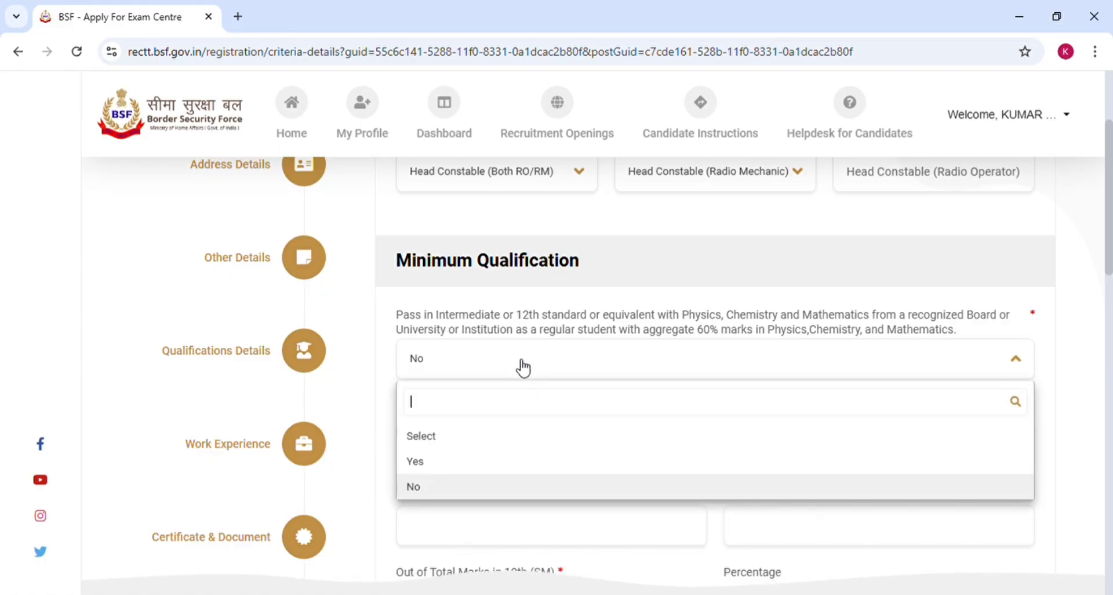
{"action": "left_click", "coordinate": [444, 464]}
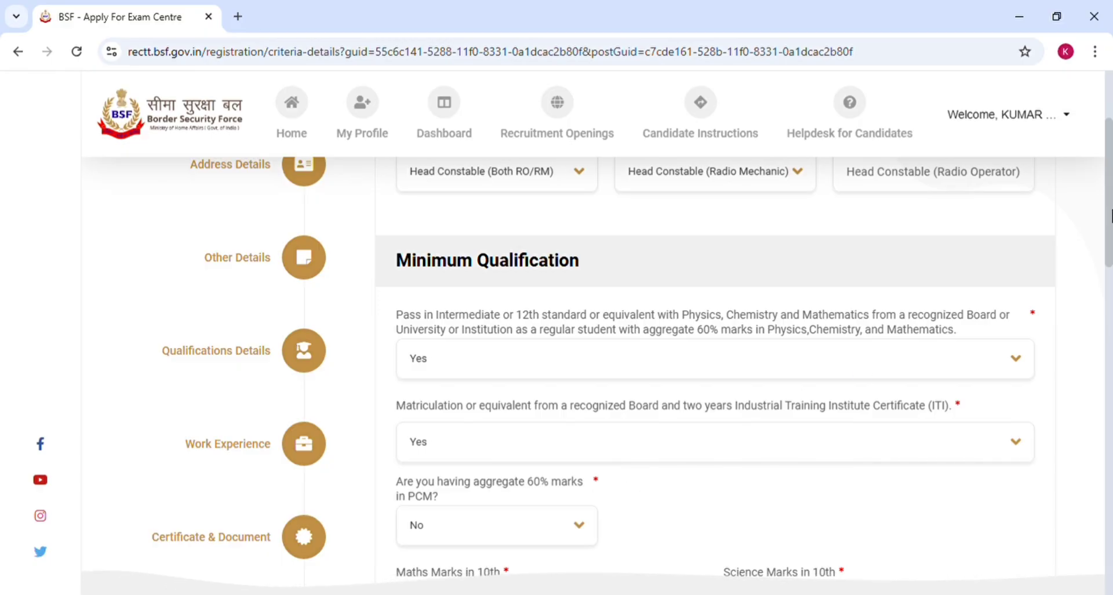
Step: Answer Yes to having aggregate 60% marks in PCM
{"action": "scroll", "coordinate": [1069, 373], "scroll_direction": "down", "scroll_amount": 1}
{"action": "scroll", "coordinate": [1068, 374], "scroll_direction": "down", "scroll_amount": 2}
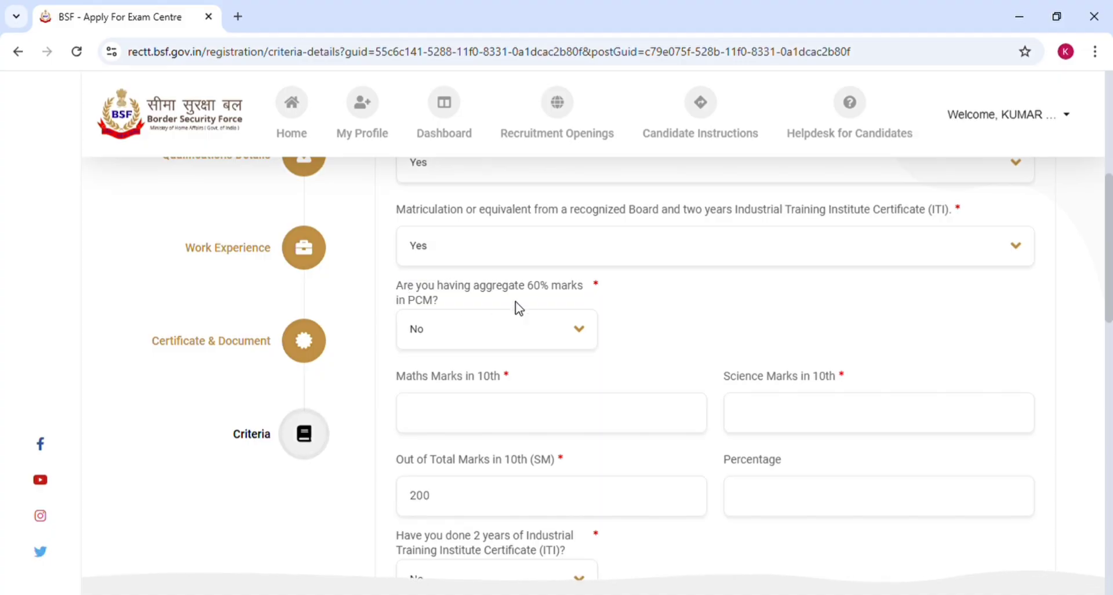
{"action": "left_click", "coordinate": [537, 333]}
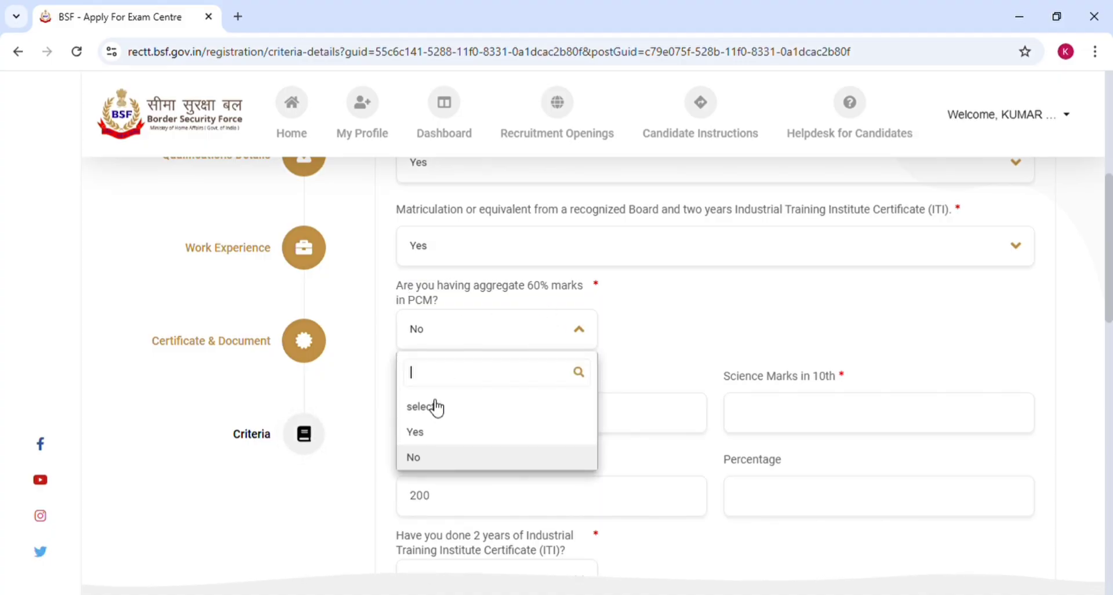
{"action": "left_click", "coordinate": [421, 436]}
Step: Go through the 12th Physics, Chemistry and Math marks fields out of 300
{"action": "left_click", "coordinate": [464, 432]}
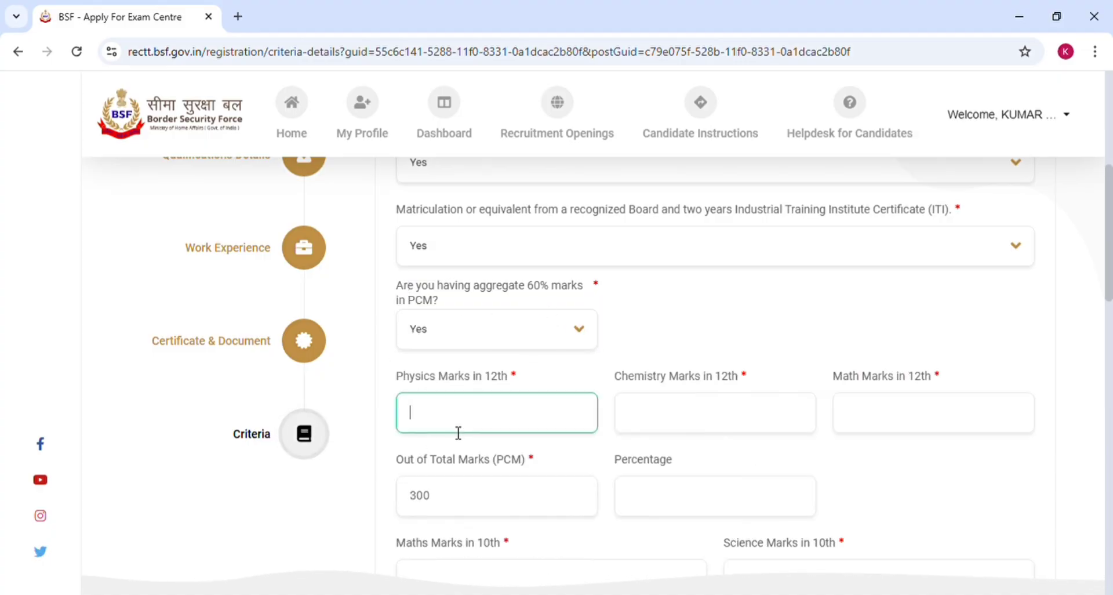
{"action": "left_click", "coordinate": [701, 426]}
{"action": "left_click", "coordinate": [898, 420]}
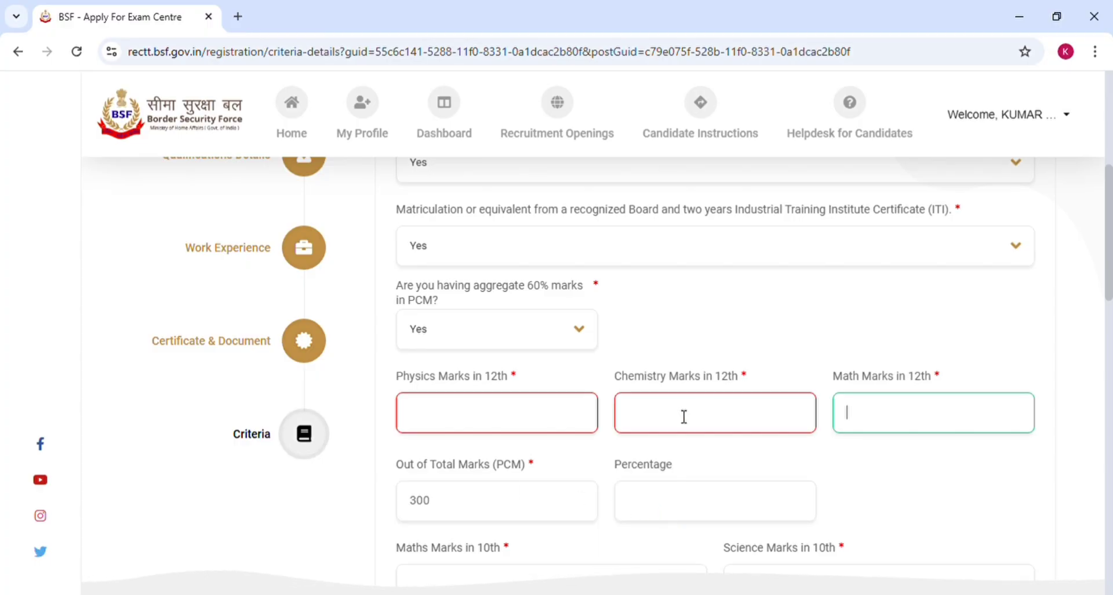
{"action": "left_click", "coordinate": [911, 502]}
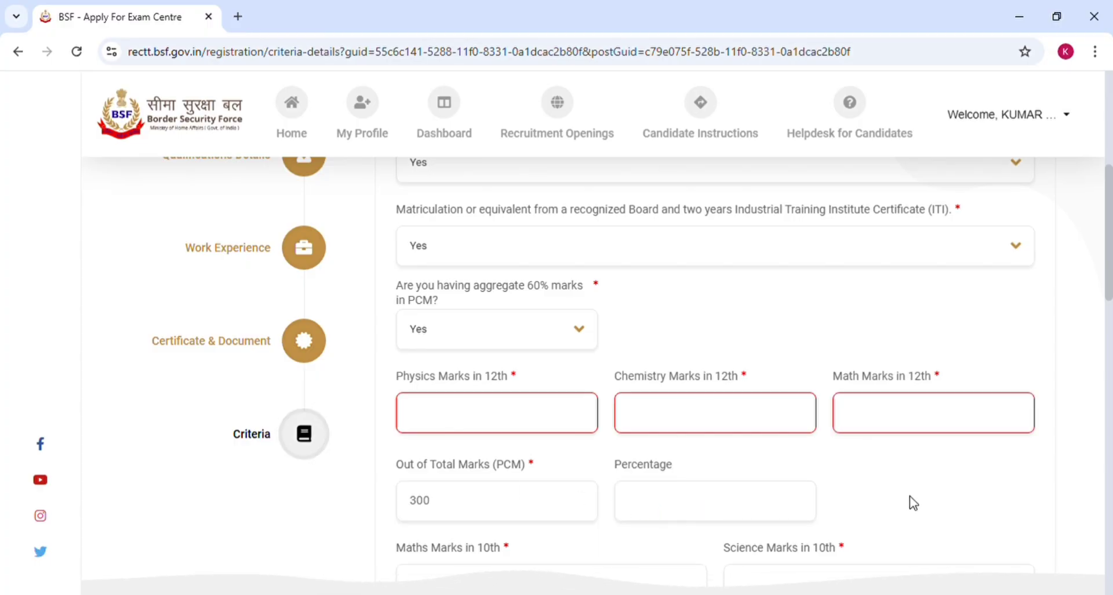
Step: Go through the 10th Science and total marks fields out of 200
{"action": "scroll", "coordinate": [913, 502], "scroll_direction": "down", "scroll_amount": 4}
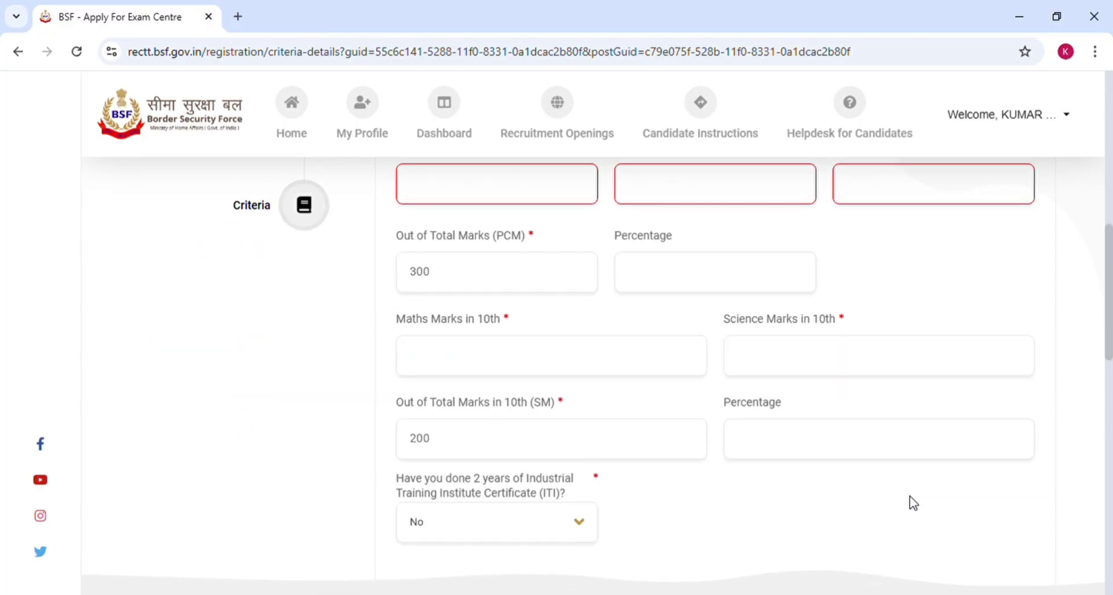
{"action": "left_click", "coordinate": [779, 371]}
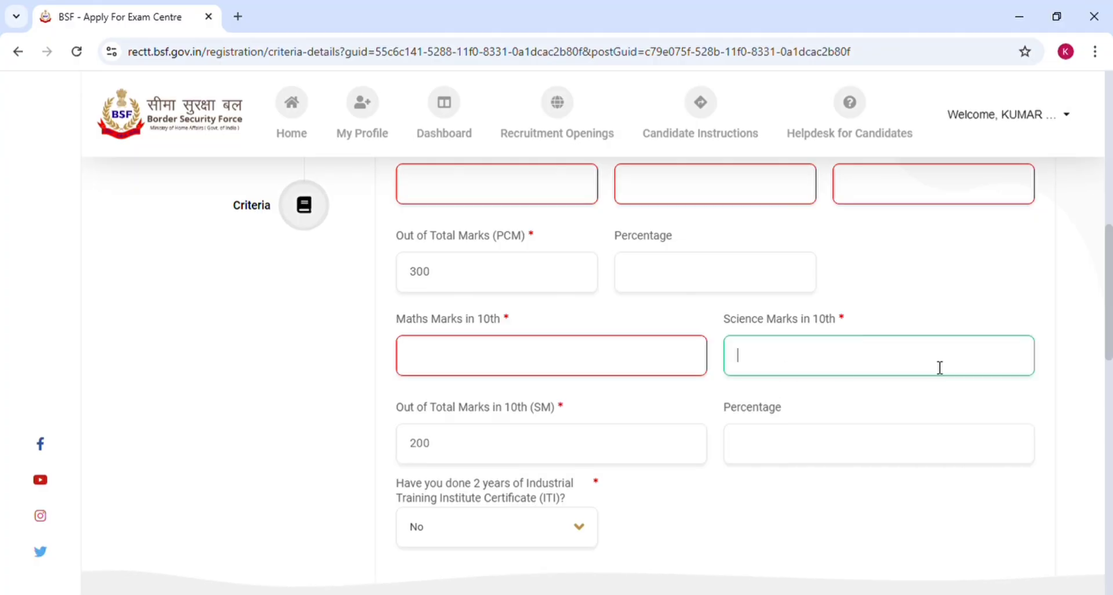
{"action": "left_click", "coordinate": [533, 460]}
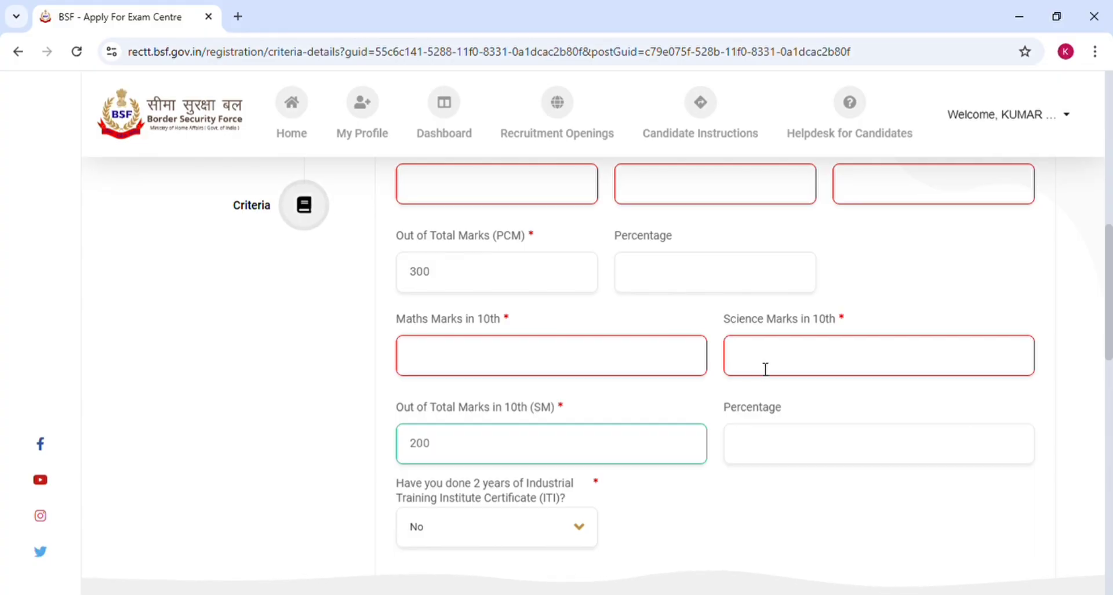
{"action": "left_click", "coordinate": [757, 469]}
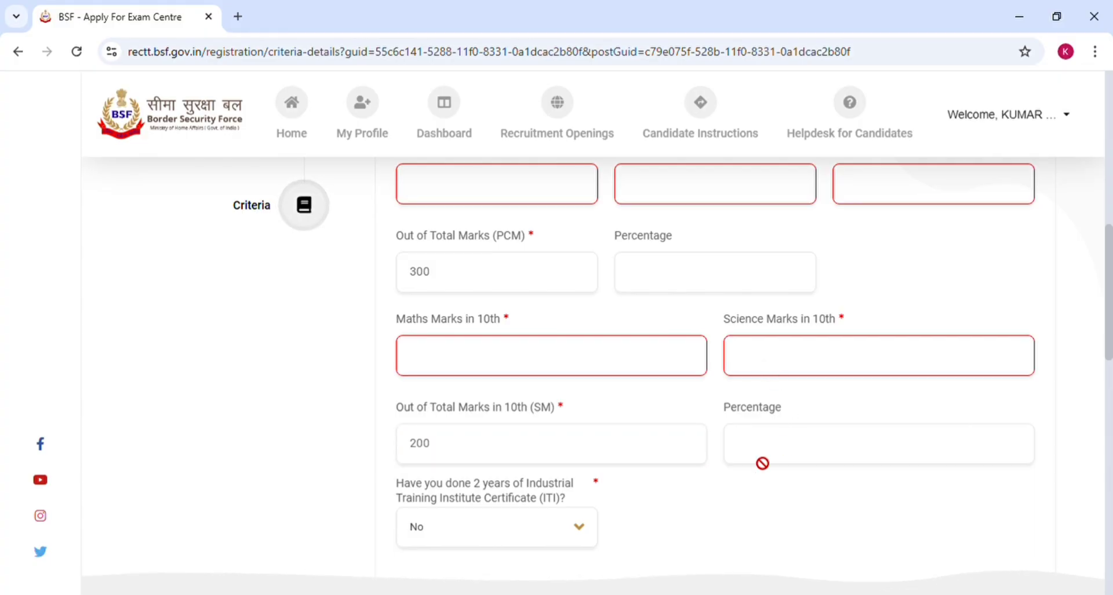
{"action": "left_click", "coordinate": [485, 461]}
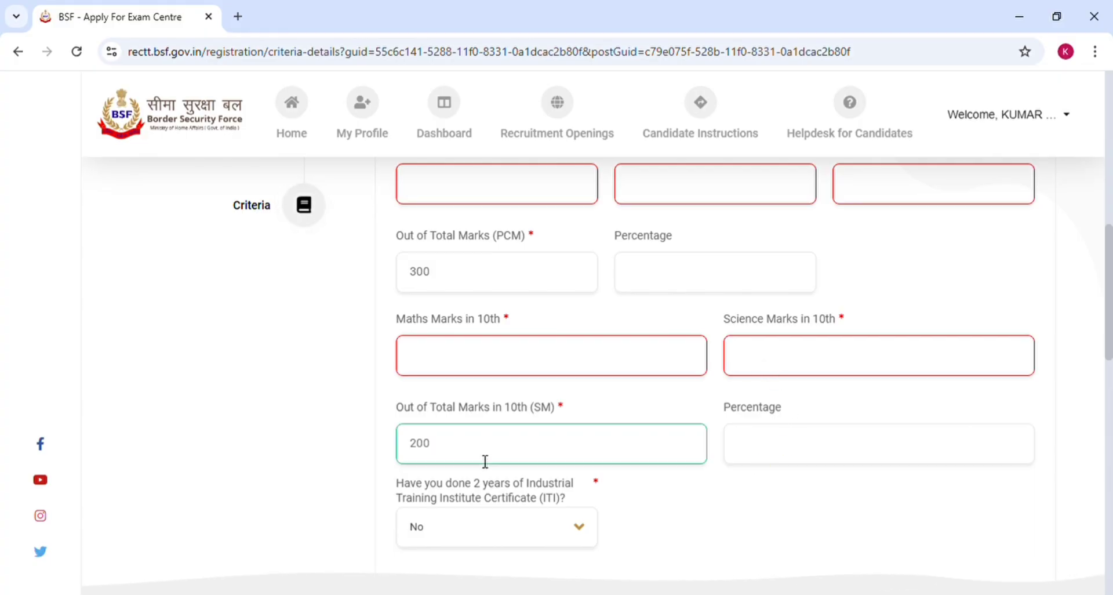
{"action": "left_click", "coordinate": [737, 528]}
{"action": "scroll", "coordinate": [742, 534], "scroll_direction": "down", "scroll_amount": 5}
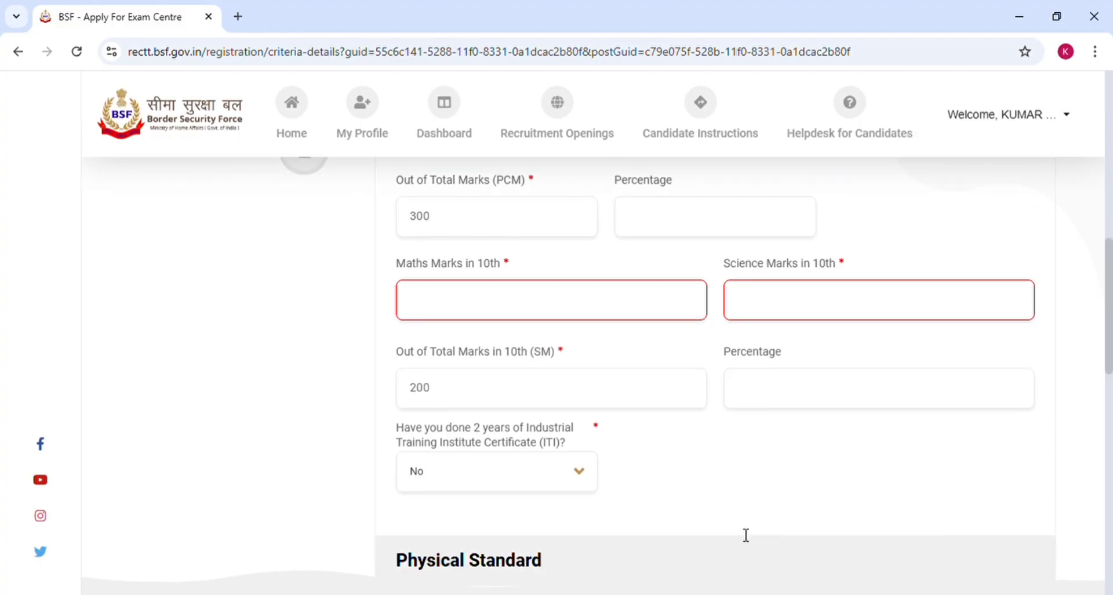
{"action": "scroll", "coordinate": [738, 532], "scroll_direction": "up", "scroll_amount": 4}
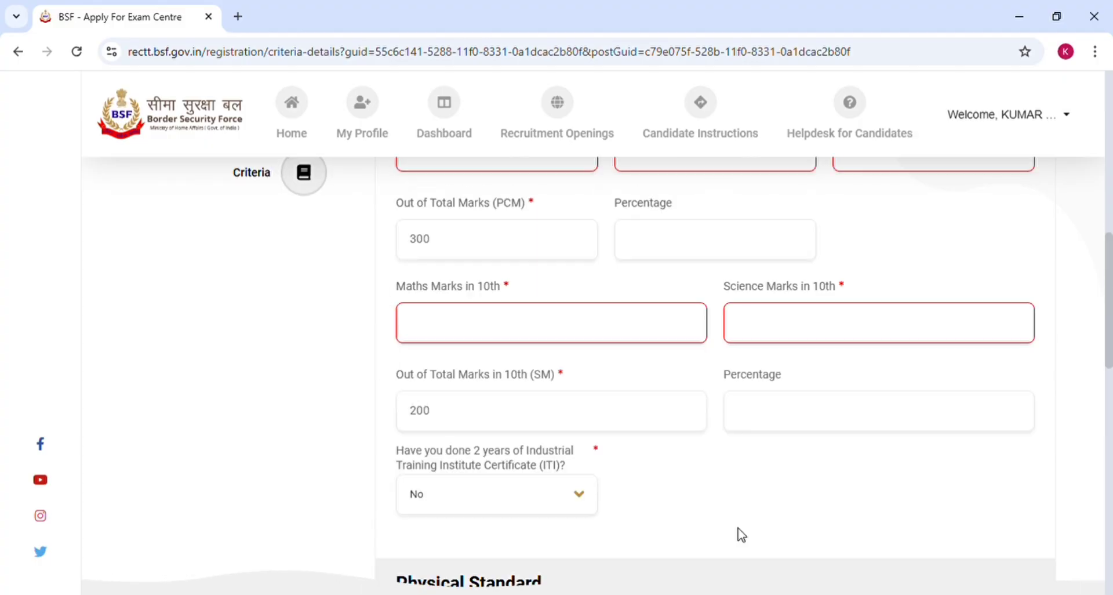
{"action": "scroll", "coordinate": [745, 535], "scroll_direction": "down", "scroll_amount": 4}
{"action": "left_click", "coordinate": [488, 276]}
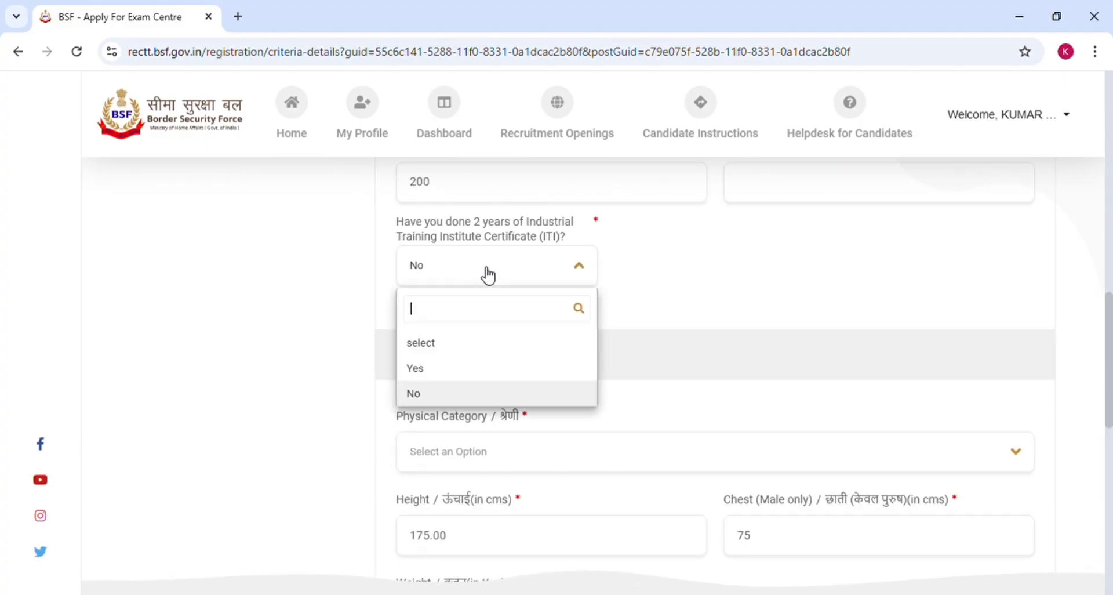
{"action": "left_click", "coordinate": [450, 371]}
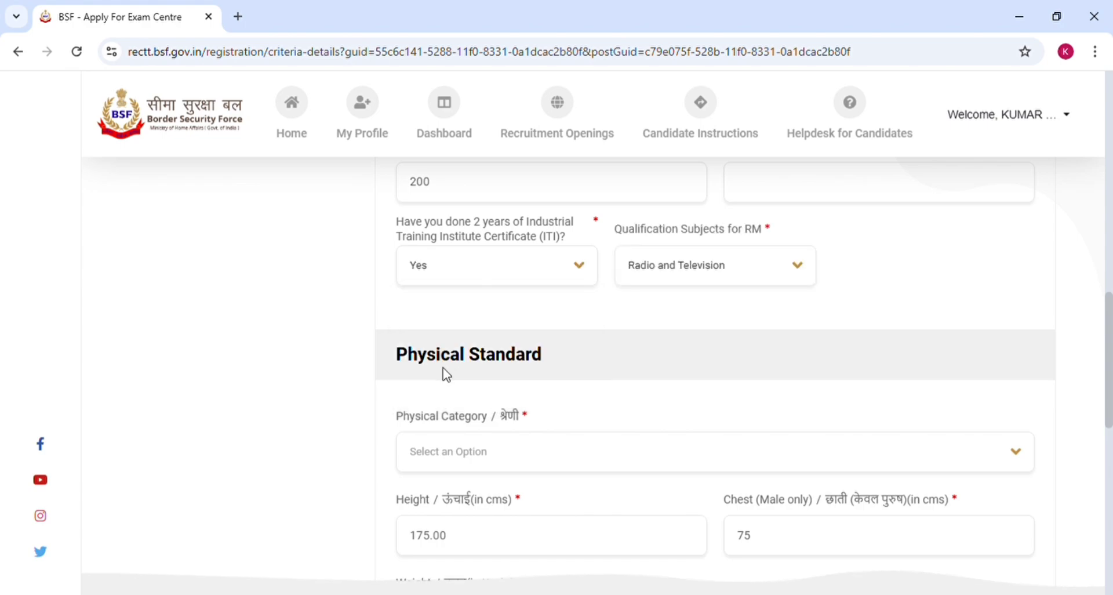
{"action": "left_click", "coordinate": [685, 267]}
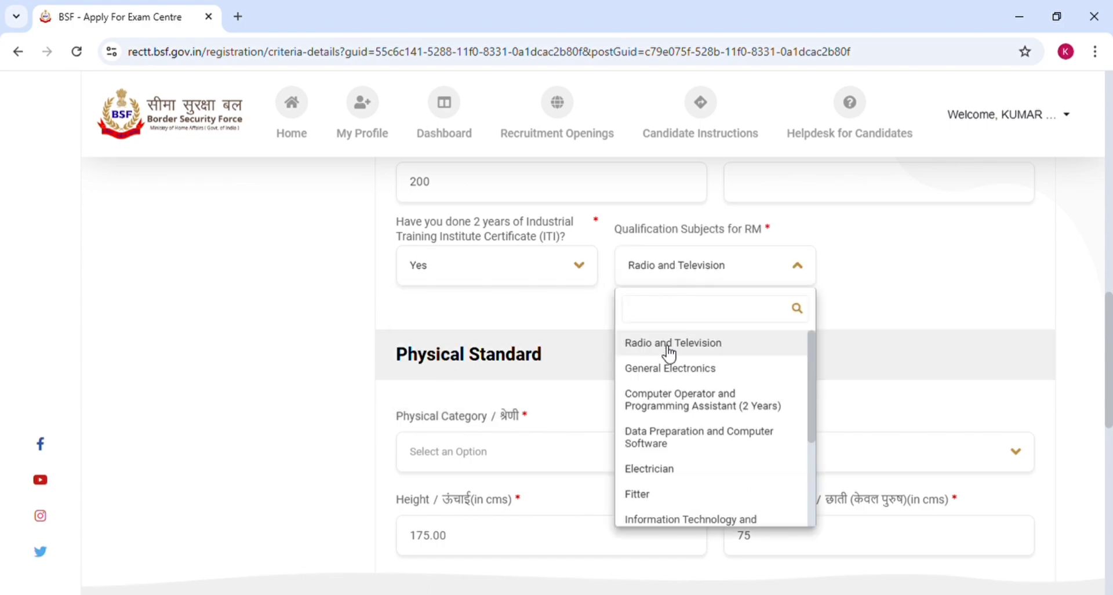
{"action": "left_click", "coordinate": [659, 370]}
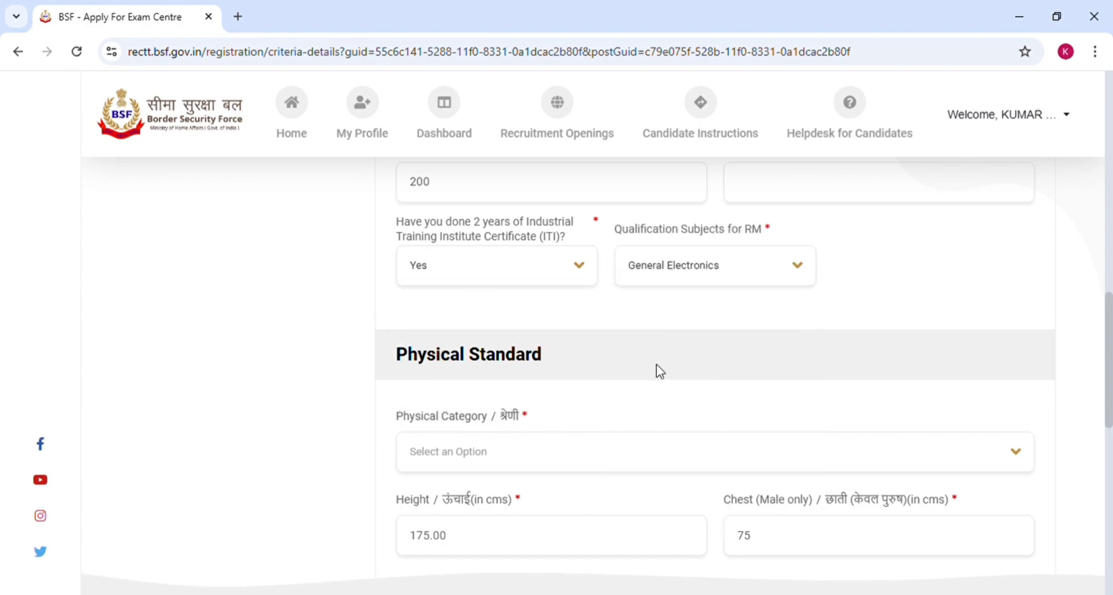
{"action": "left_click", "coordinate": [695, 267]}
{"action": "left_click", "coordinate": [691, 408]}
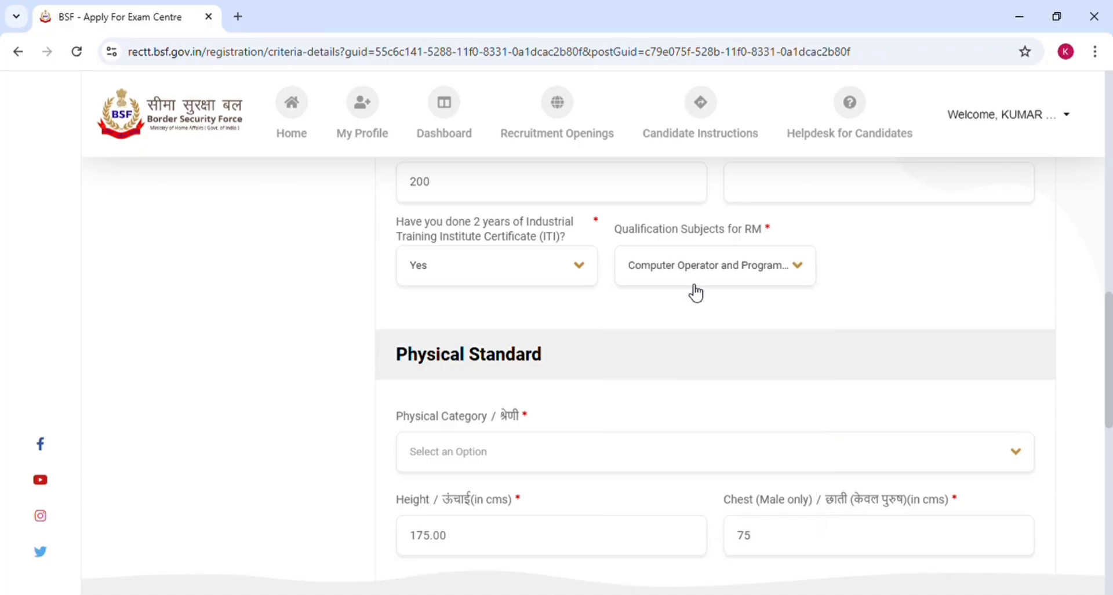
{"action": "left_click", "coordinate": [691, 275]}
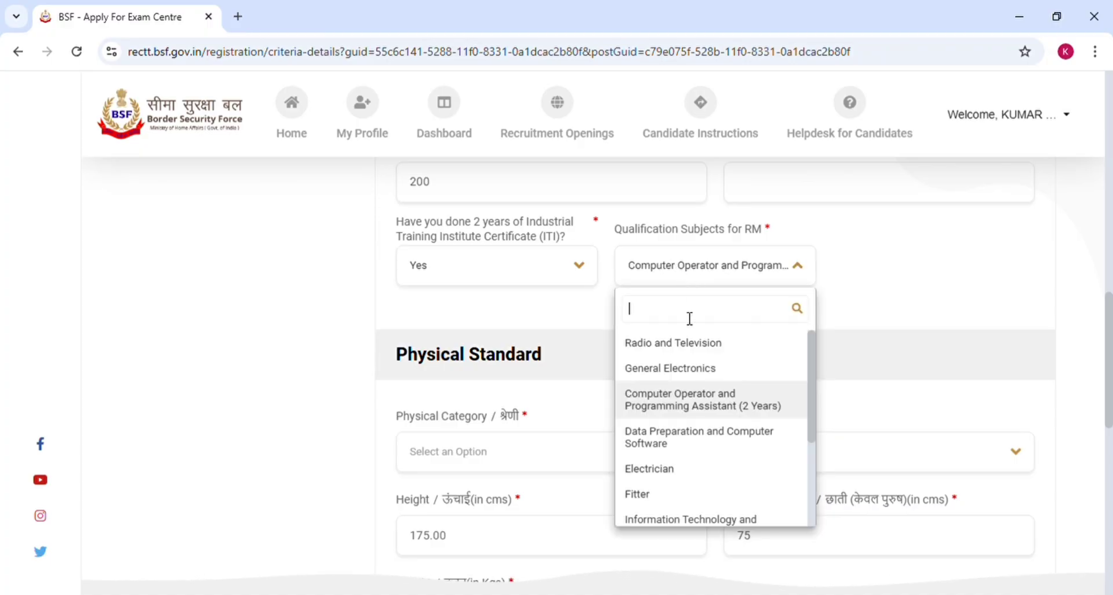
{"action": "left_click", "coordinate": [667, 451]}
{"action": "left_click", "coordinate": [671, 282]}
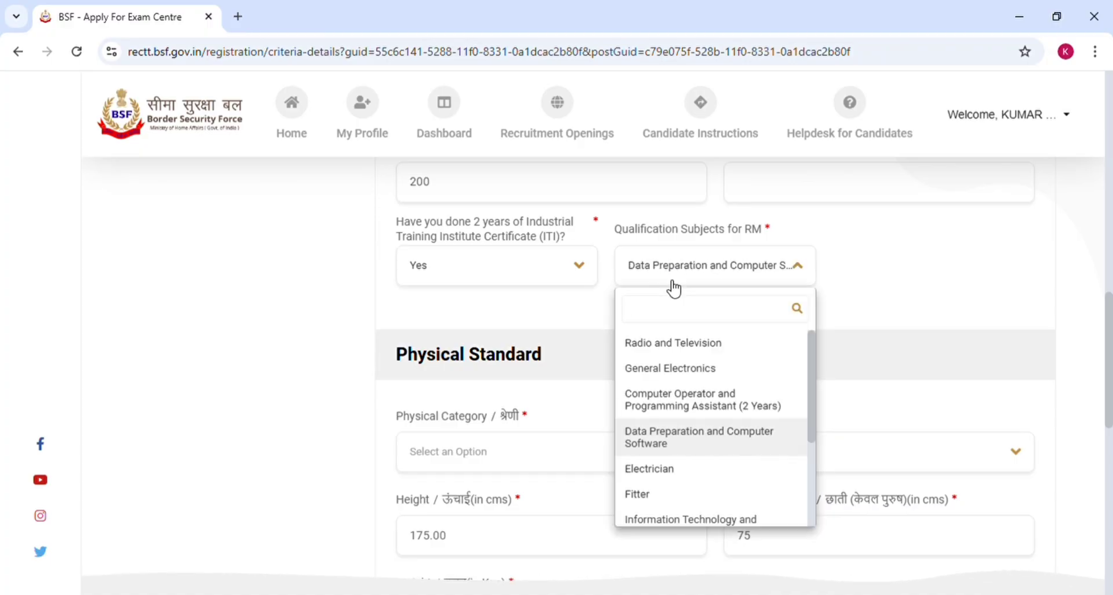
{"action": "left_click", "coordinate": [660, 464]}
{"action": "left_click", "coordinate": [676, 280]}
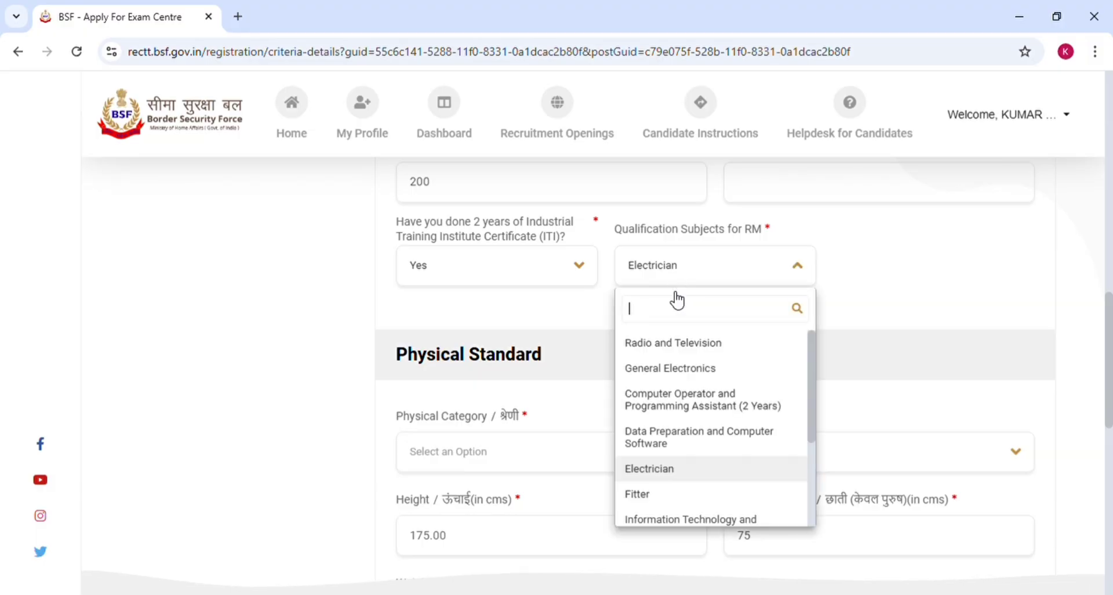
{"action": "left_click", "coordinate": [641, 498]}
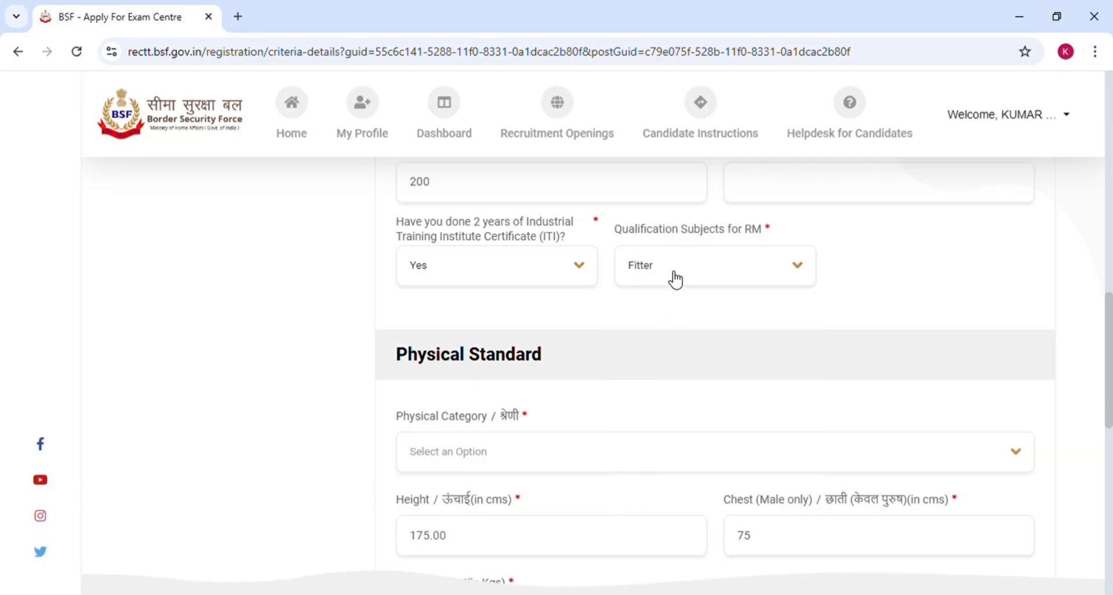
{"action": "left_click", "coordinate": [673, 279]}
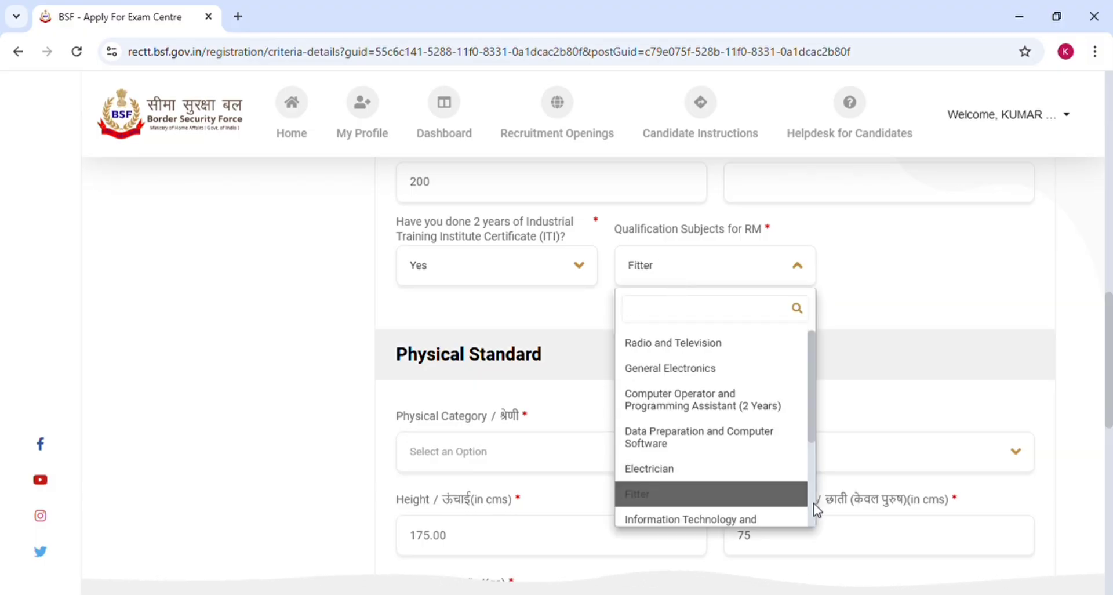
{"action": "scroll", "coordinate": [810, 502], "scroll_direction": "down", "scroll_amount": 3}
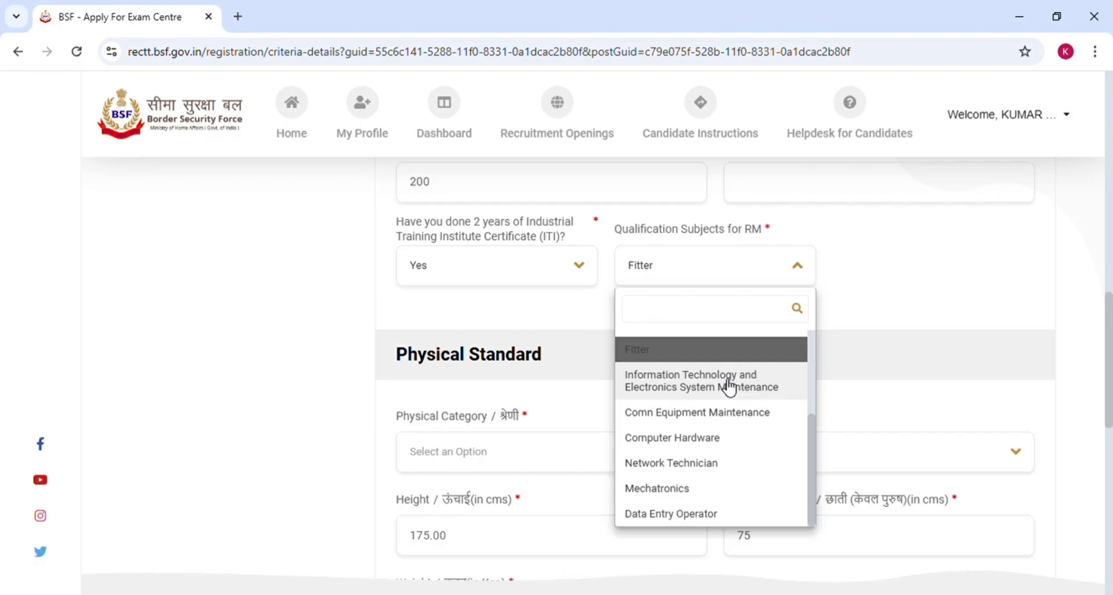
{"action": "left_click", "coordinate": [730, 387]}
{"action": "left_click", "coordinate": [691, 280]}
{"action": "left_click", "coordinate": [657, 488]}
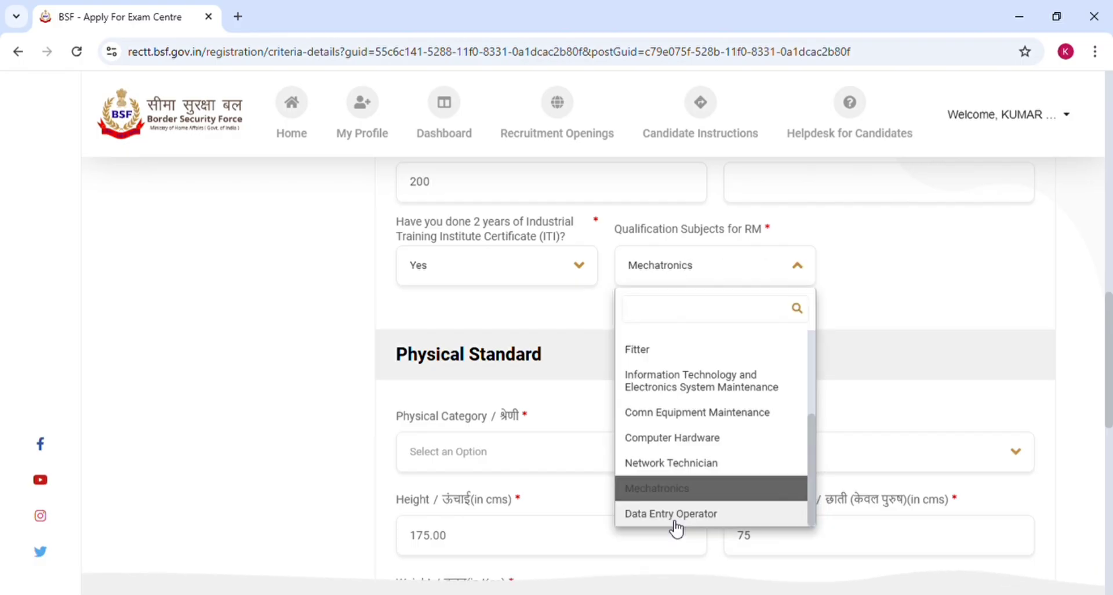
{"action": "left_click", "coordinate": [676, 515]}
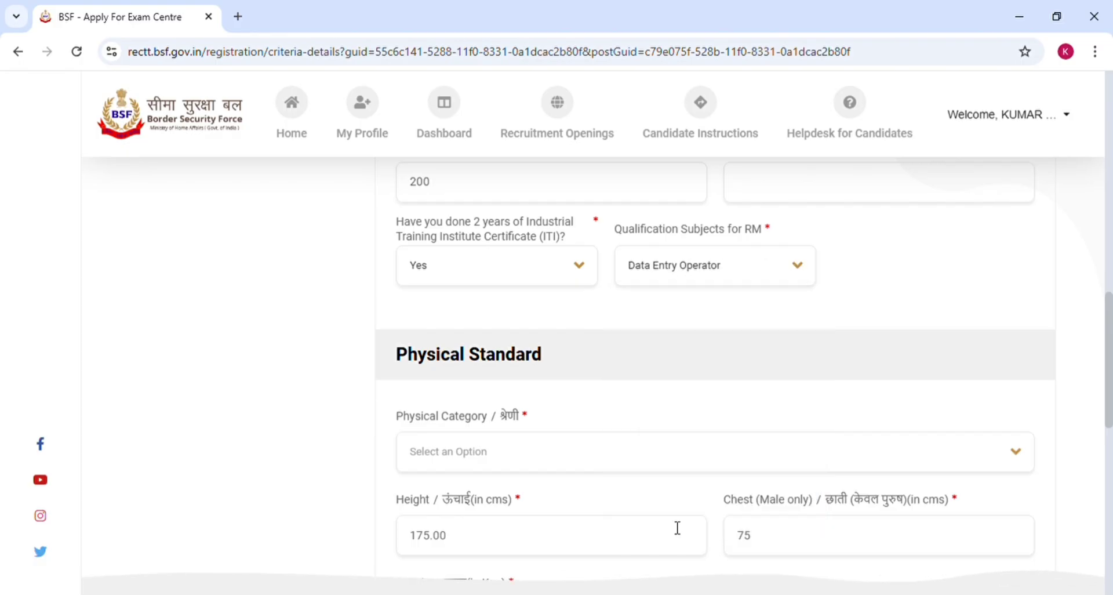
{"action": "left_click", "coordinate": [547, 280]}
{"action": "left_click", "coordinate": [472, 395]}
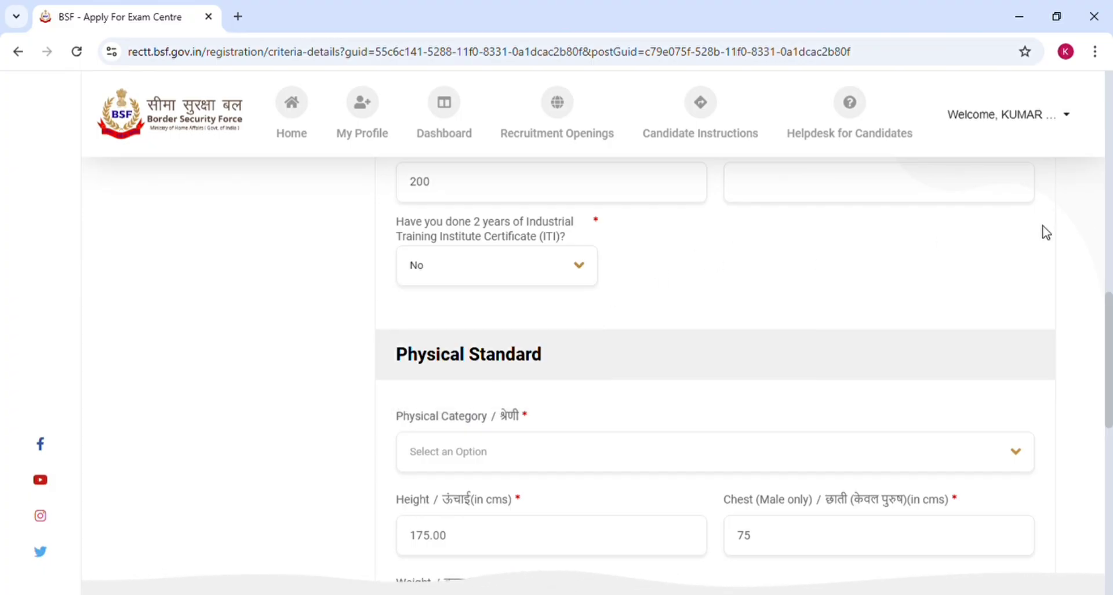
Step: Set the Physical Category to General
{"action": "left_click_drag", "start_coordinate": [1109, 325], "coordinate": [1109, 203]}
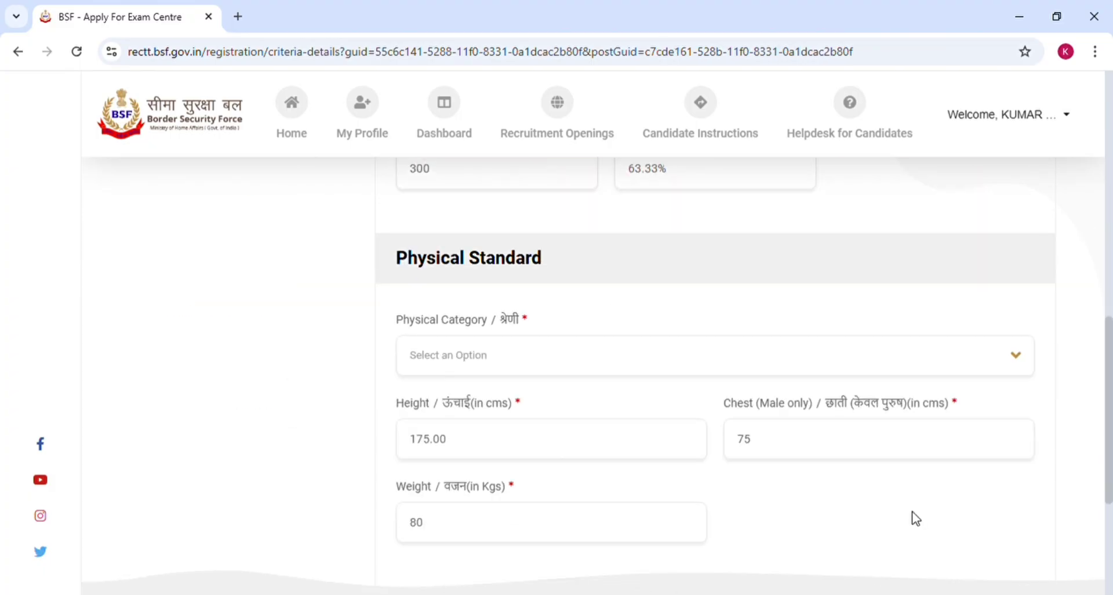
{"action": "scroll", "coordinate": [915, 517], "scroll_direction": "down", "scroll_amount": 2}
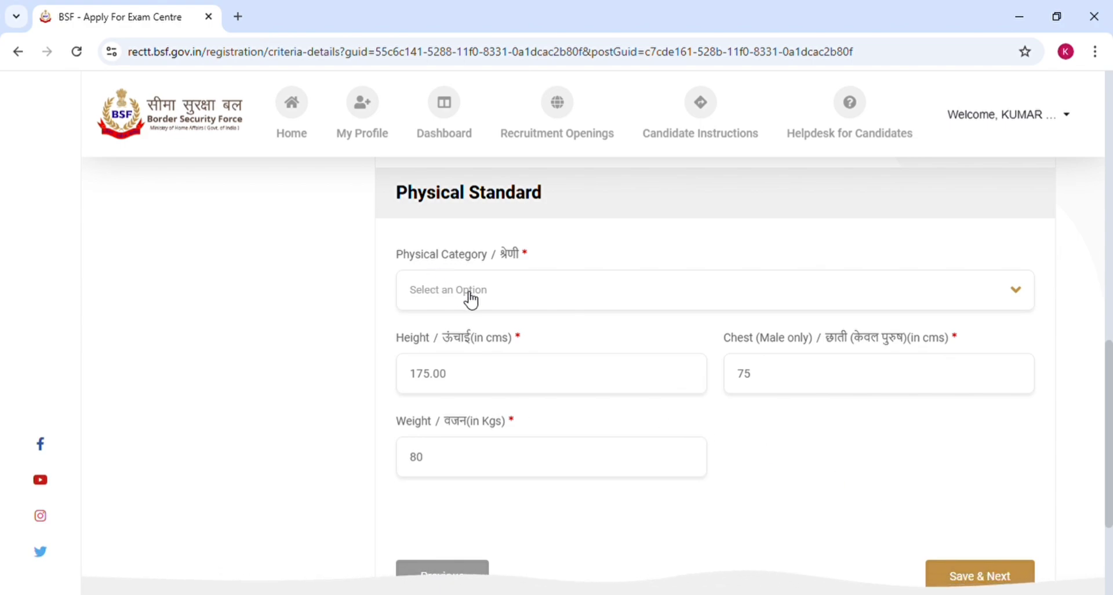
{"action": "left_click", "coordinate": [450, 289]}
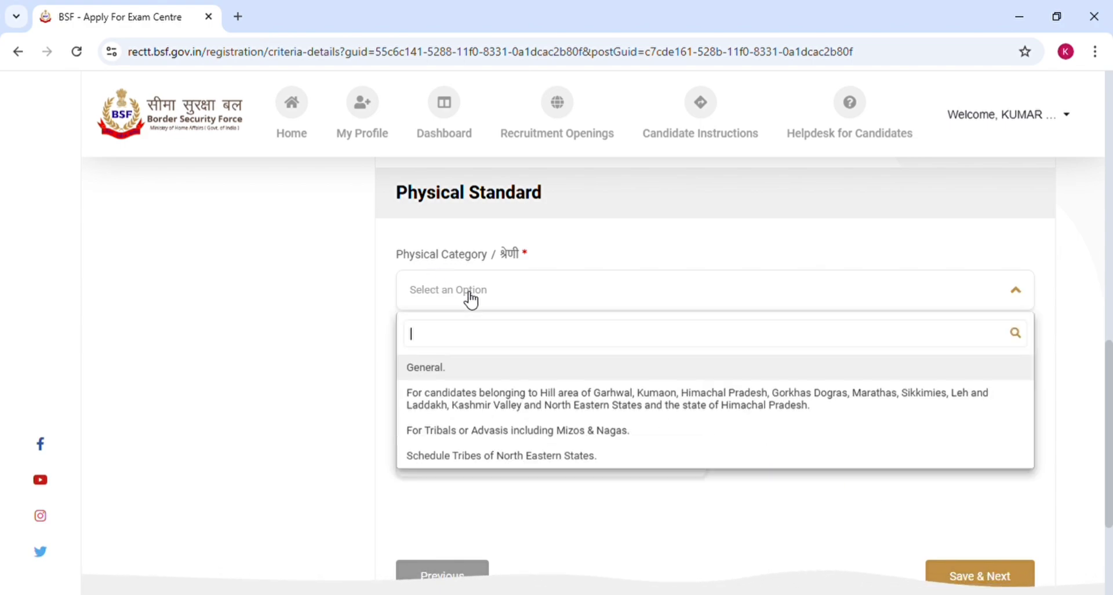
{"action": "left_click", "coordinate": [443, 375]}
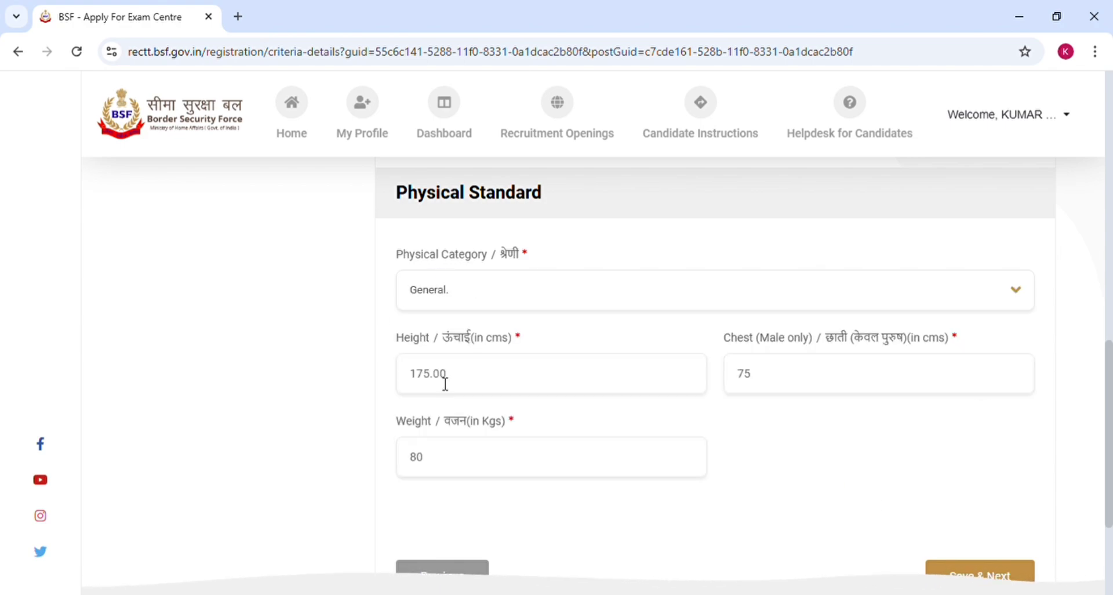
{"action": "left_click", "coordinate": [546, 302]}
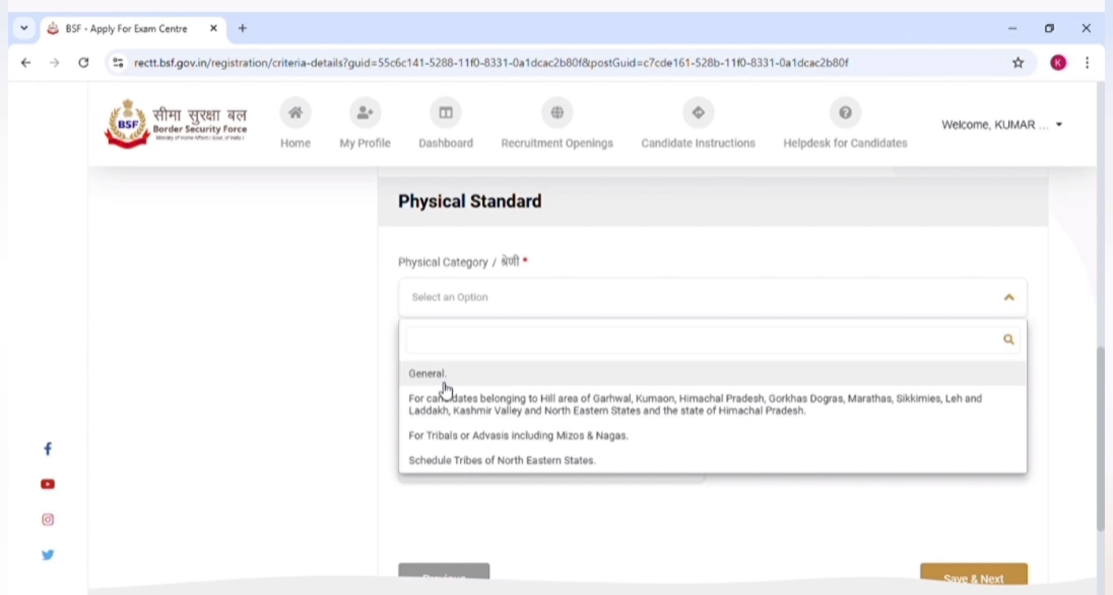
{"action": "left_click", "coordinate": [445, 383]}
Step: Fill in height 175.00 cm, chest 80 cm and weight 80 kg
{"action": "left_click", "coordinate": [556, 384]}
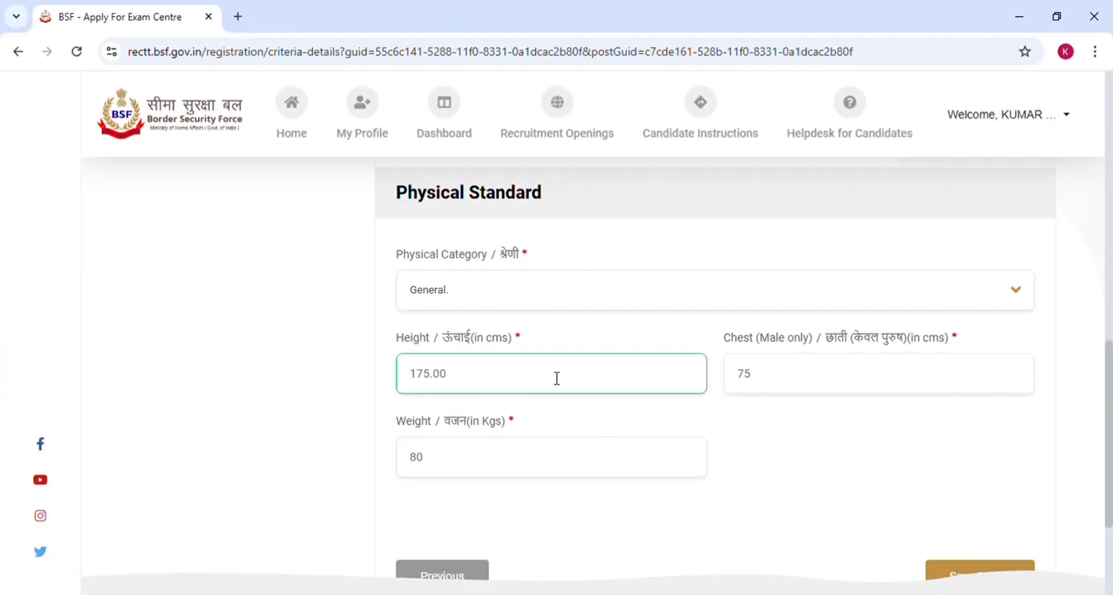
{"action": "left_click", "coordinate": [795, 394]}
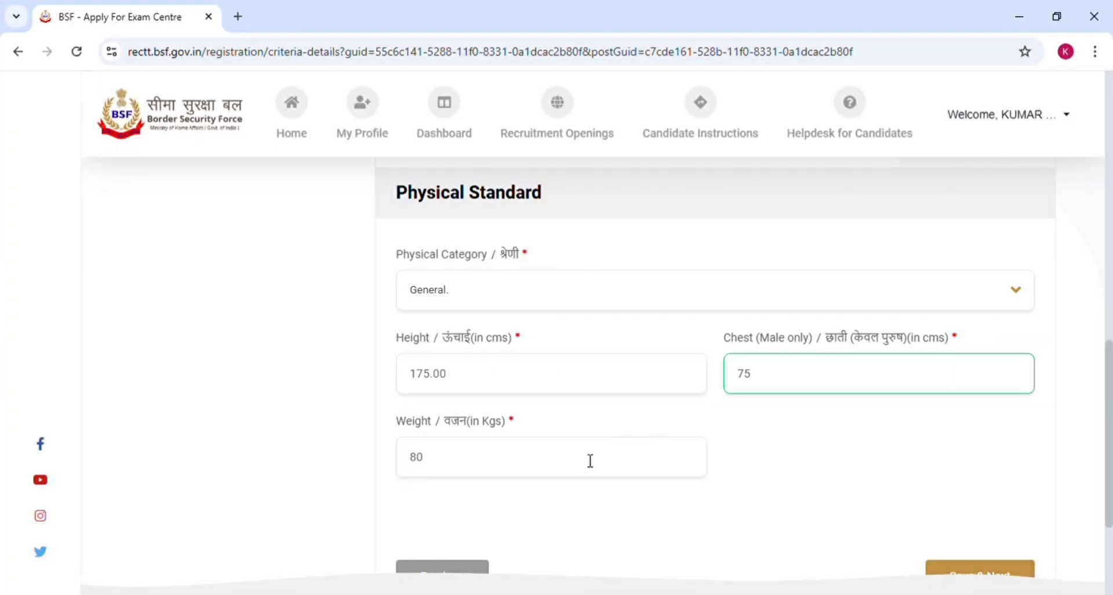
{"action": "left_click", "coordinate": [590, 460]}
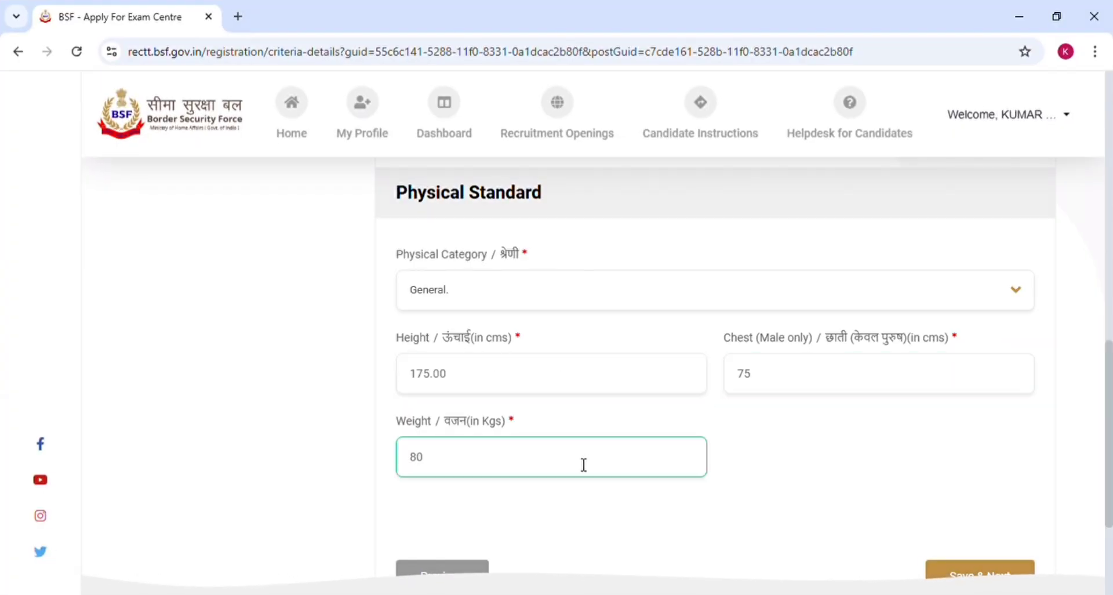
{"action": "left_click", "coordinate": [832, 470]}
{"action": "scroll", "coordinate": [835, 472], "scroll_direction": "down", "scroll_amount": 3}
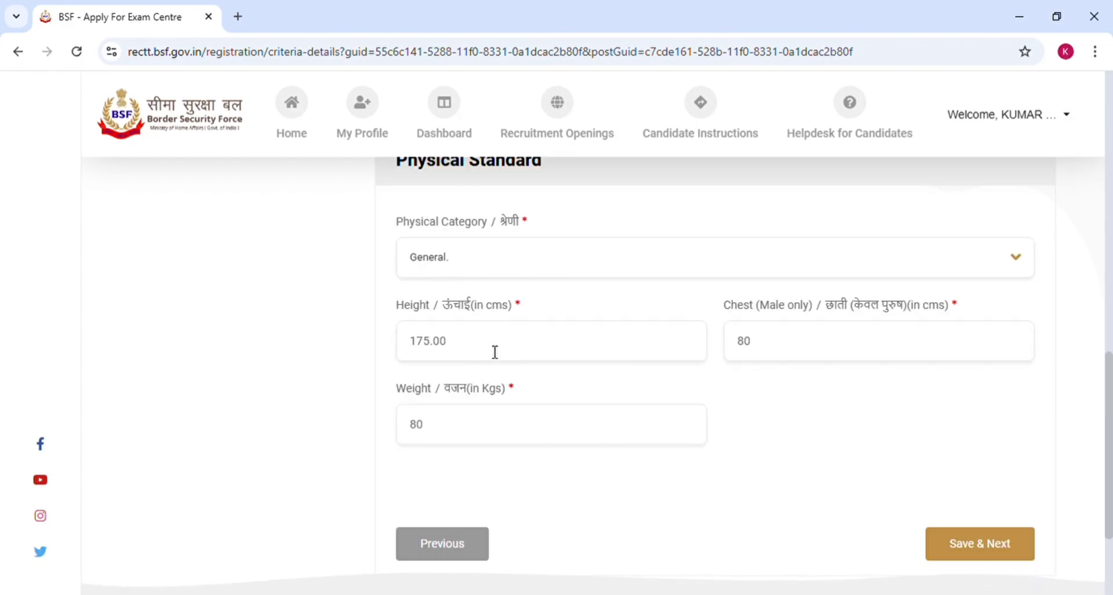
{"action": "left_click", "coordinate": [496, 352]}
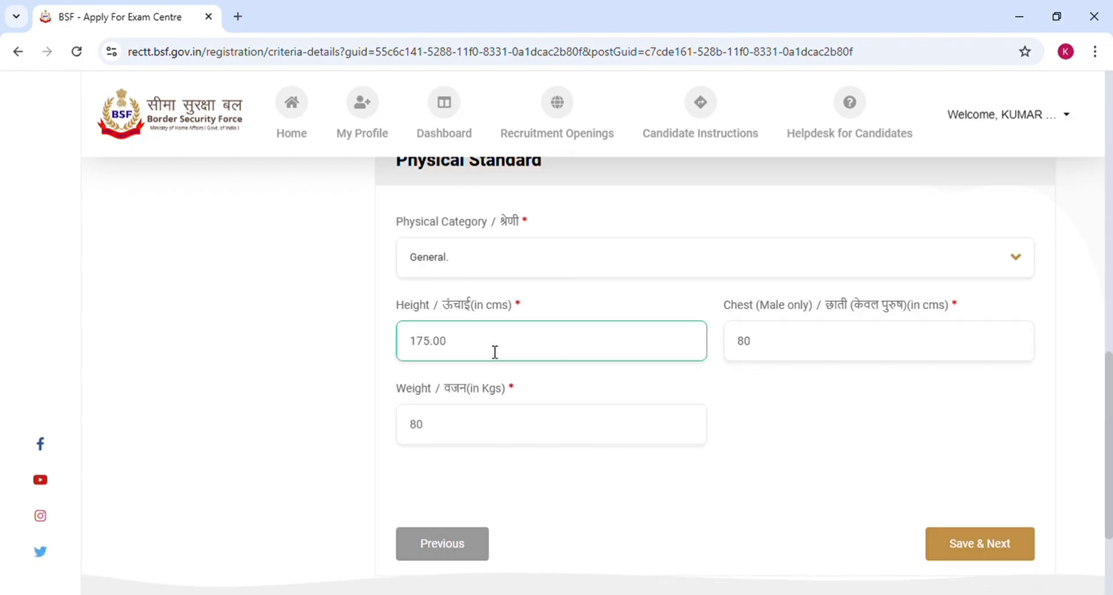
Step: Save the criteria with Save & Next and scroll through the Upload Documents page
{"action": "left_click", "coordinate": [956, 544]}
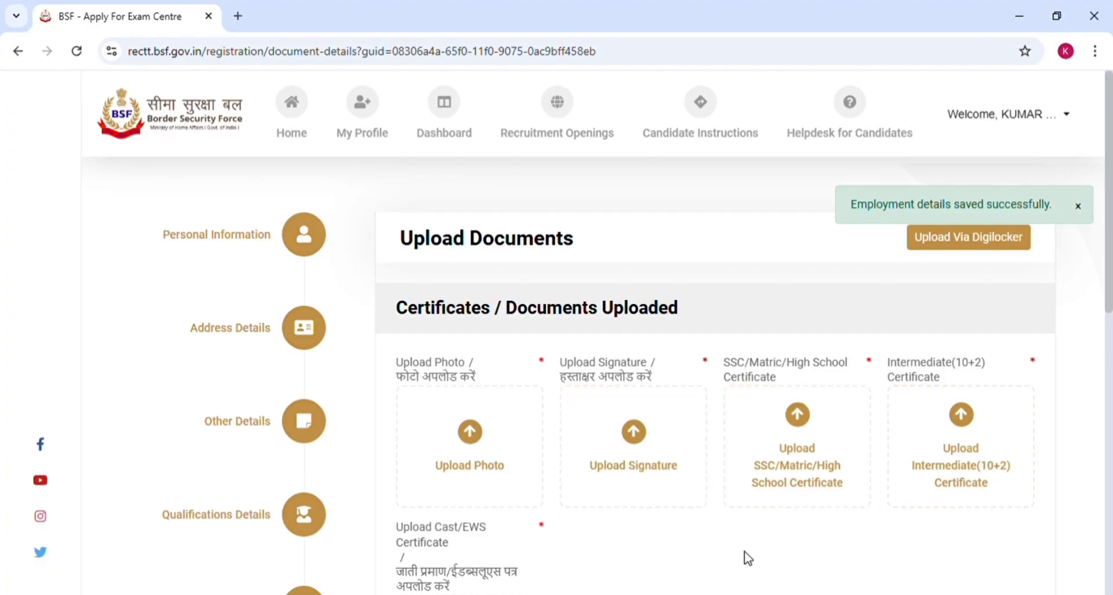
{"action": "scroll", "coordinate": [747, 558], "scroll_direction": "down", "scroll_amount": 3}
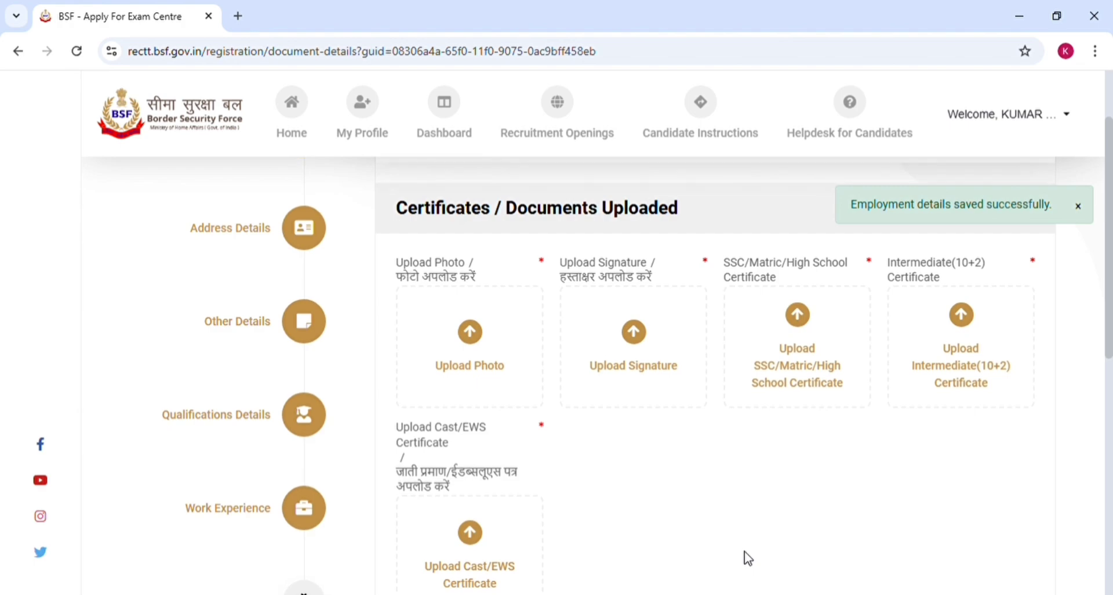
{"action": "scroll", "coordinate": [748, 557], "scroll_direction": "down", "scroll_amount": 1}
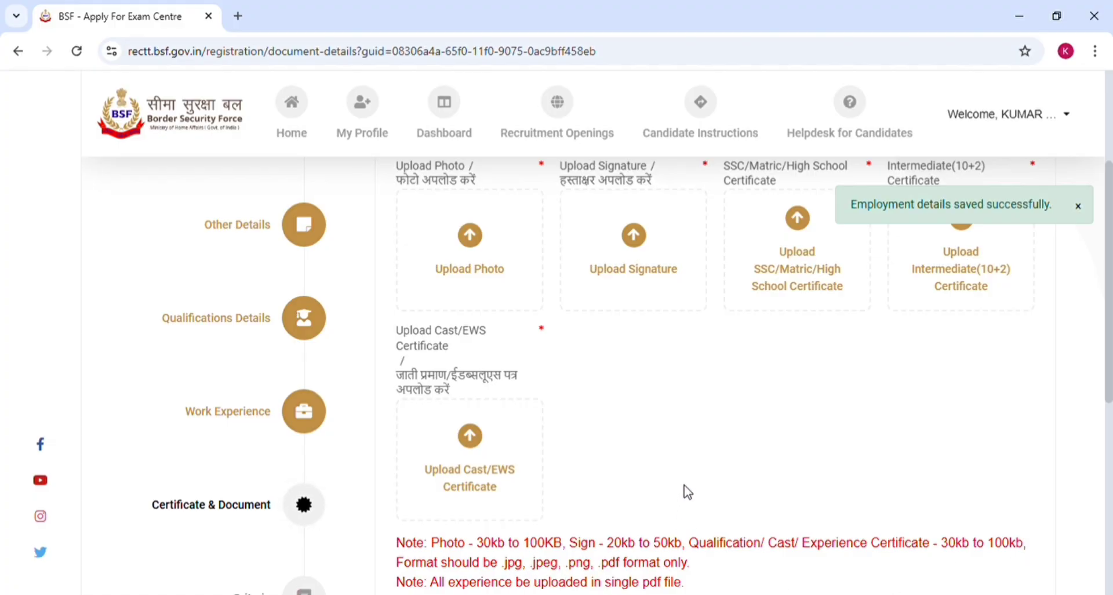
{"action": "scroll", "coordinate": [687, 491], "scroll_direction": "down", "scroll_amount": 3}
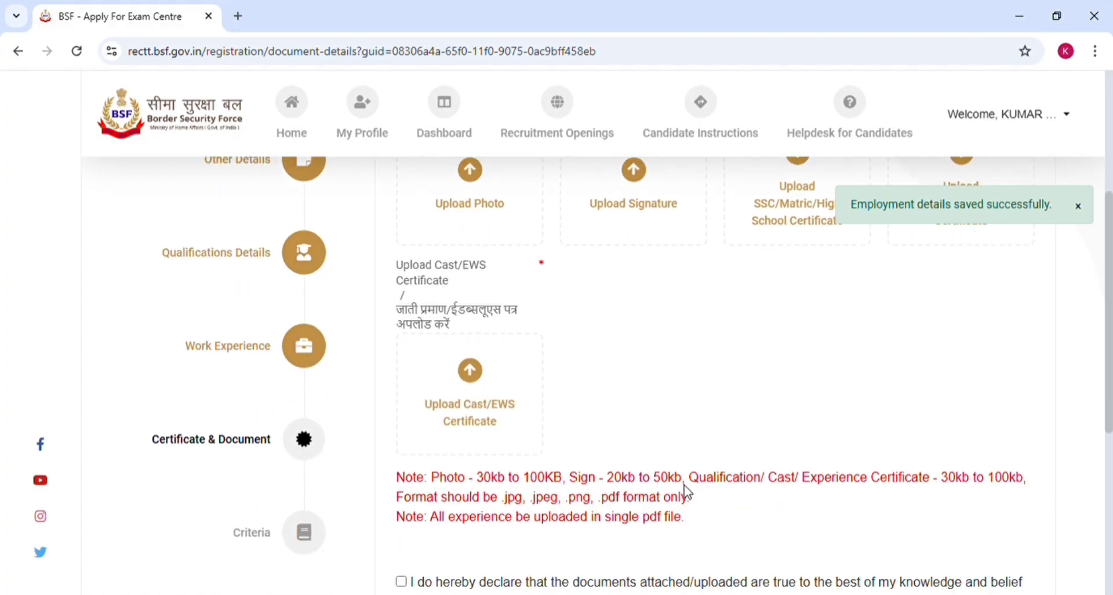
{"action": "scroll", "coordinate": [689, 491], "scroll_direction": "down", "scroll_amount": 2}
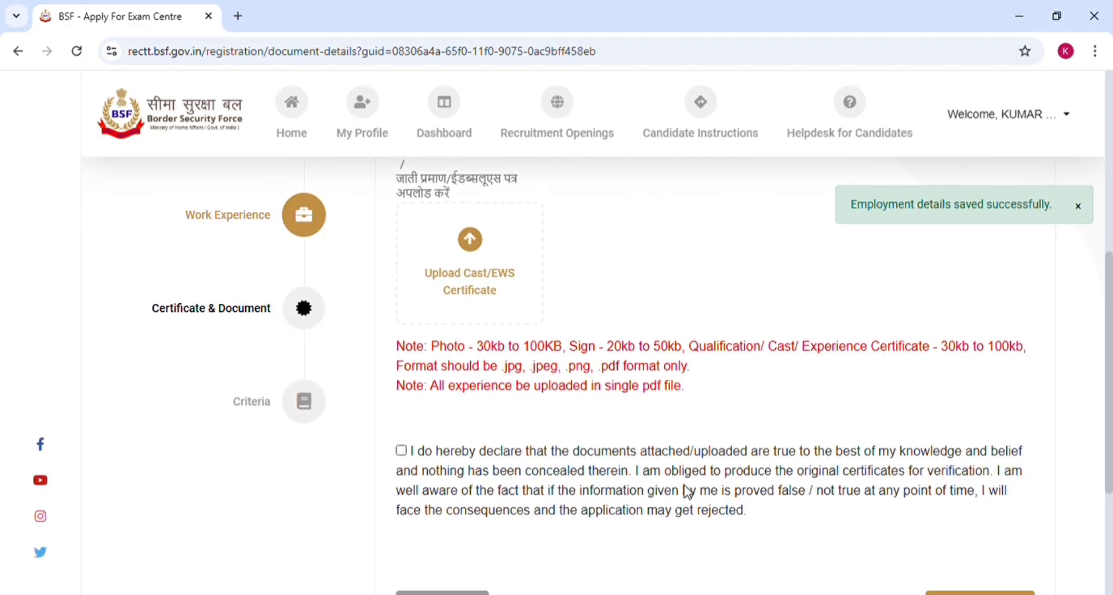
{"action": "scroll", "coordinate": [883, 526], "scroll_direction": "up", "scroll_amount": 10}
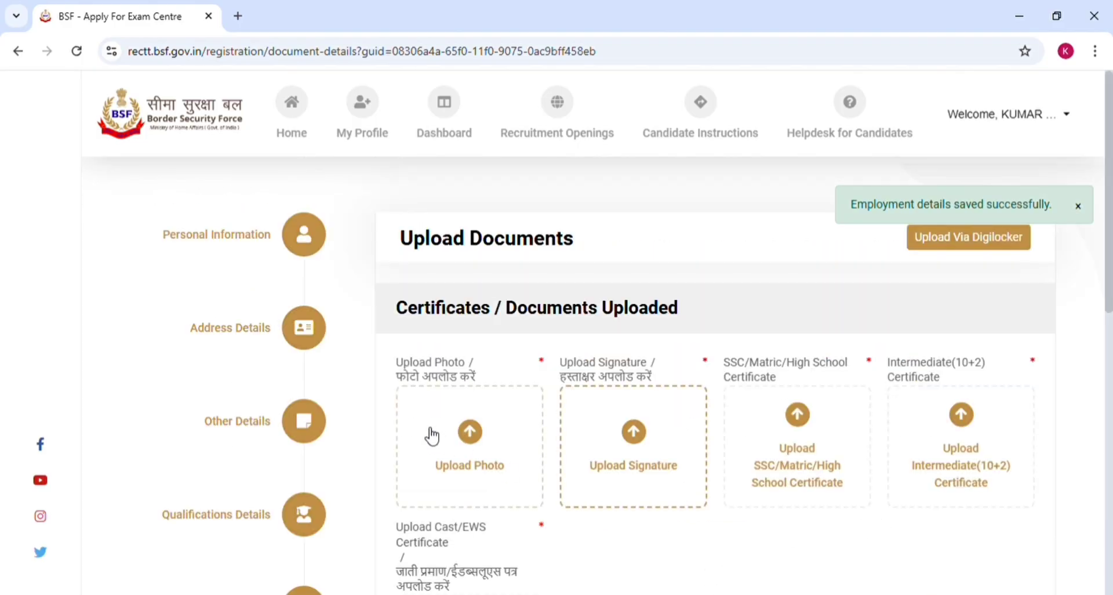
Step: Upload the photo and signature files, then save the documents with Save & Next
{"action": "left_click", "coordinate": [464, 470]}
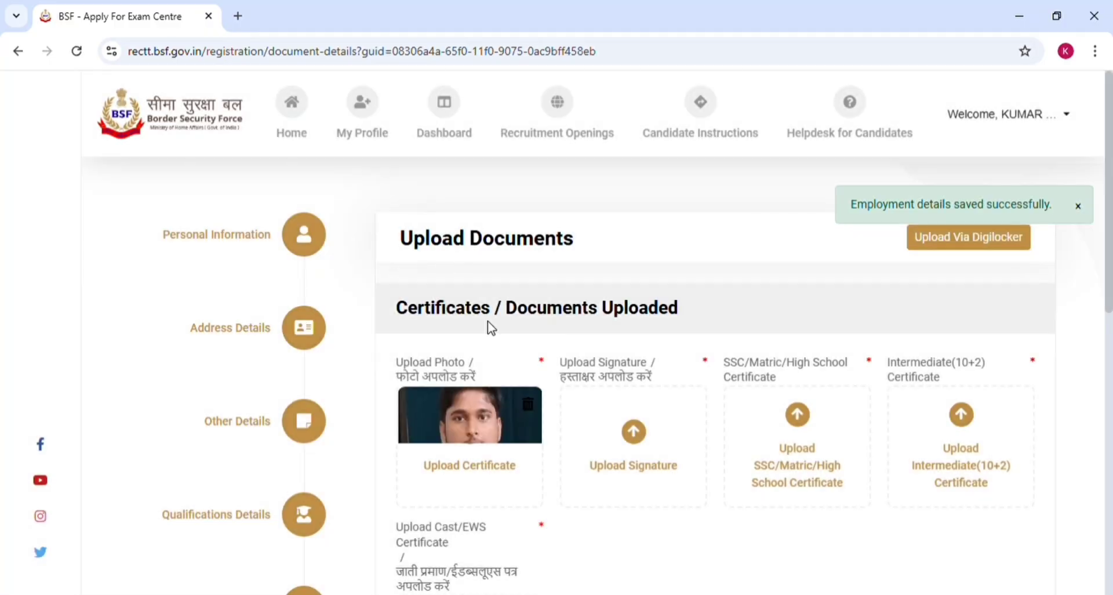
{"action": "left_click", "coordinate": [638, 465]}
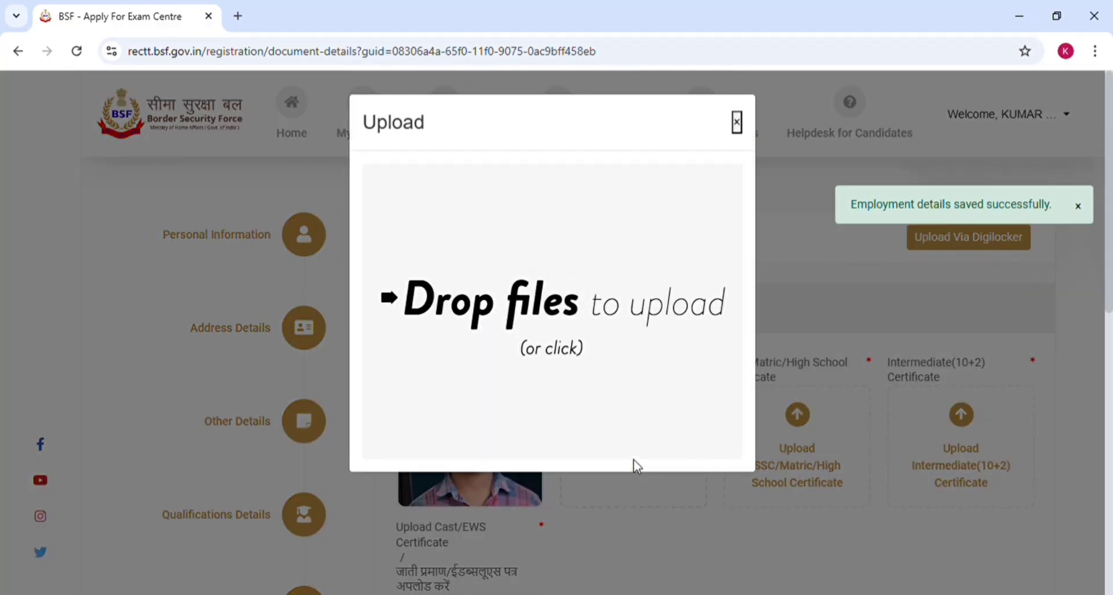
{"action": "left_click", "coordinate": [559, 356]}
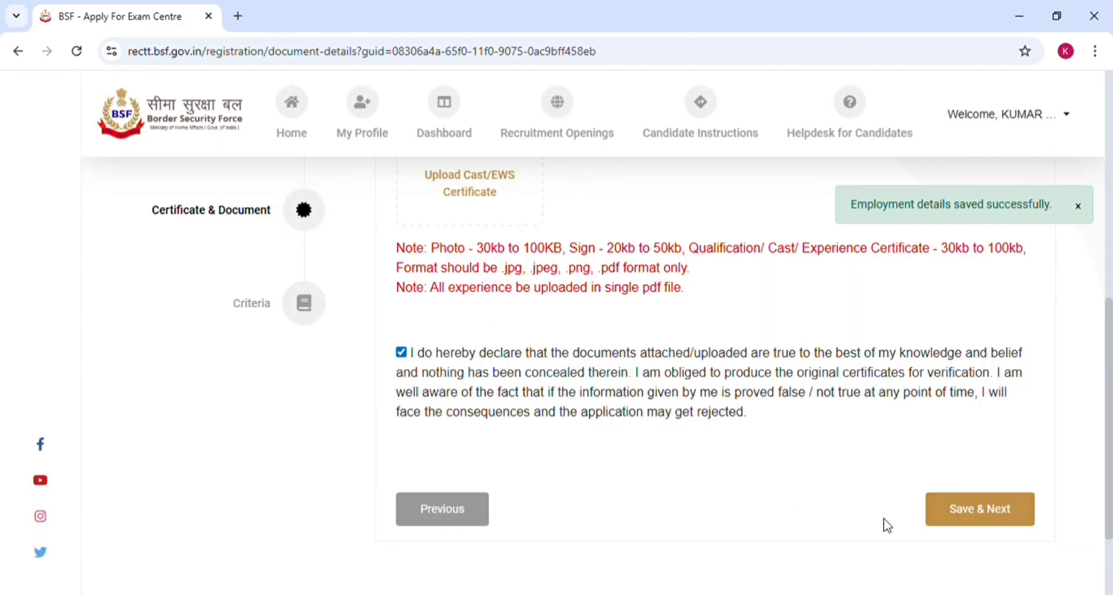
{"action": "left_click", "coordinate": [961, 521]}
Step: Move to the review form and enter KHAIRA as the Place
{"action": "left_click", "coordinate": [988, 409]}
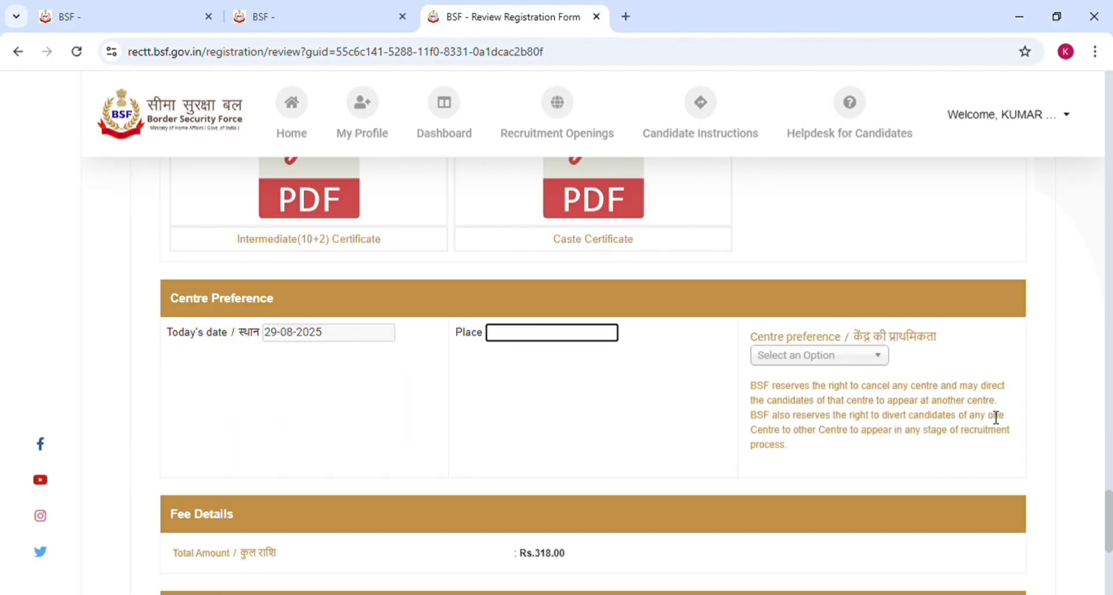
{"action": "left_click", "coordinate": [849, 223]}
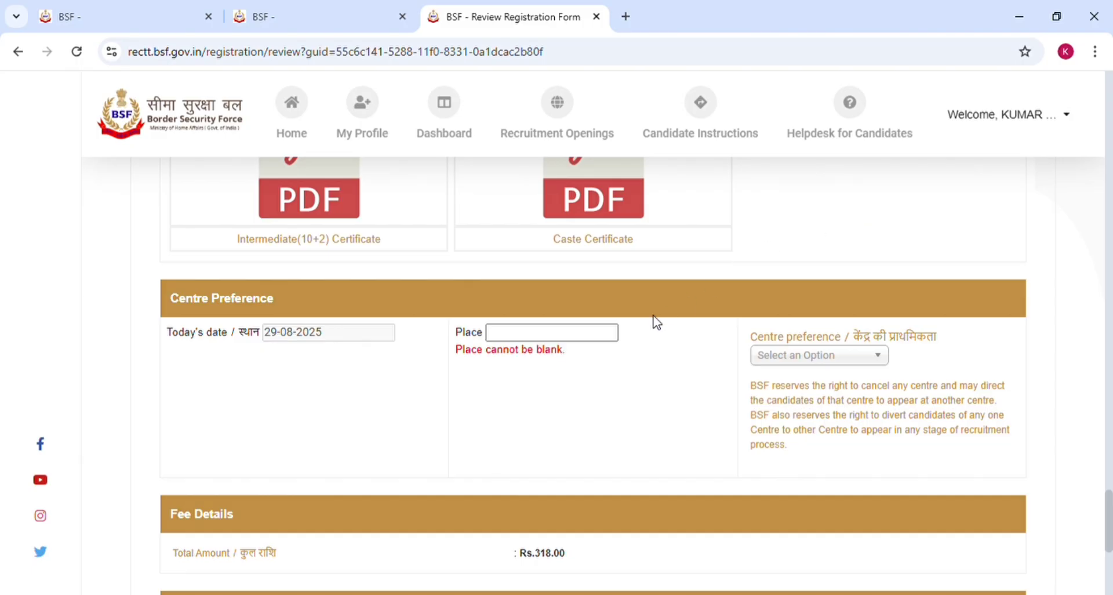
{"action": "left_click", "coordinate": [535, 336]}
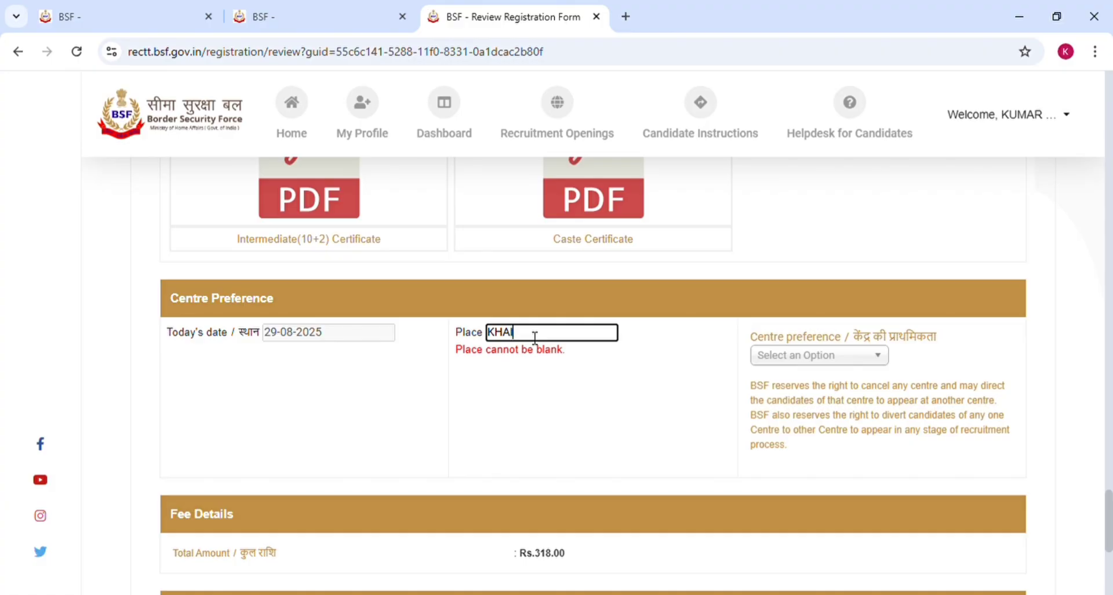
{"action": "left_click", "coordinate": [497, 419]}
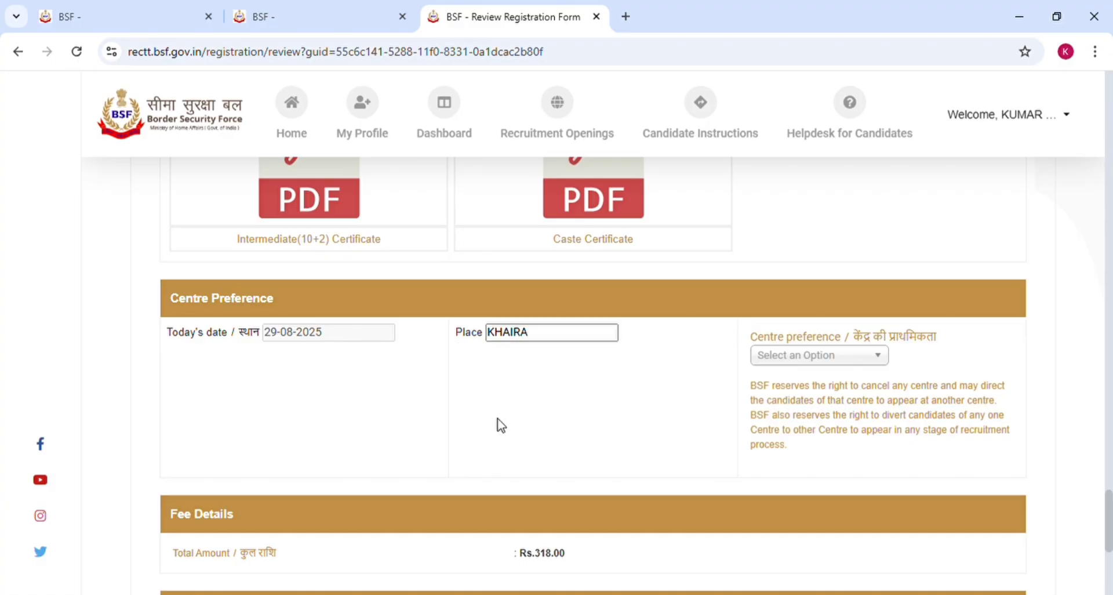
{"action": "scroll", "coordinate": [497, 419], "scroll_direction": "down", "scroll_amount": 2}
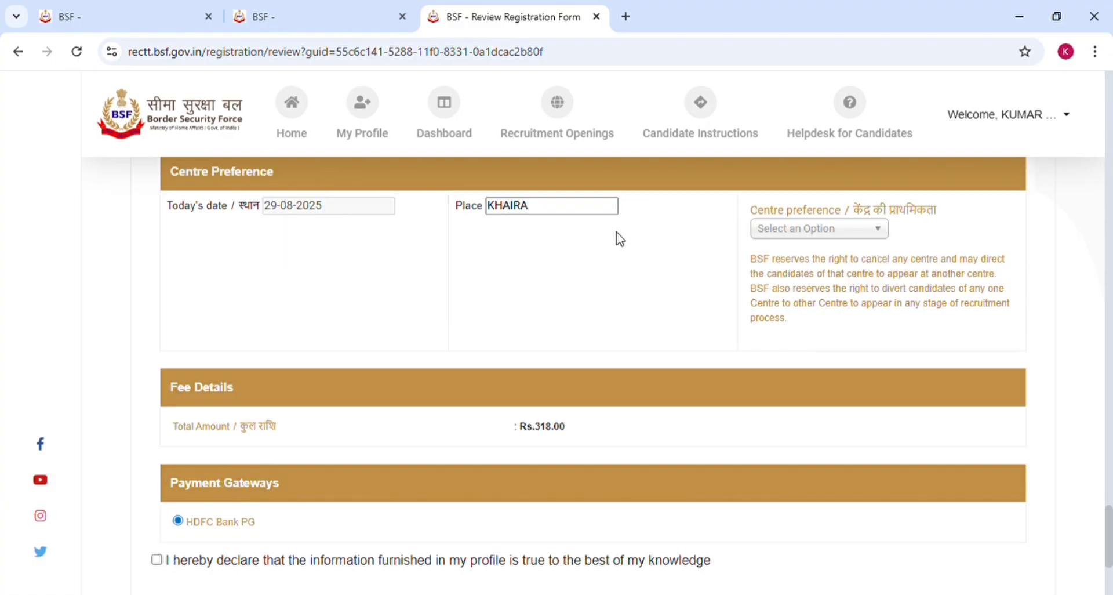
{"action": "left_click", "coordinate": [572, 217]}
{"action": "left_click", "coordinate": [561, 215]}
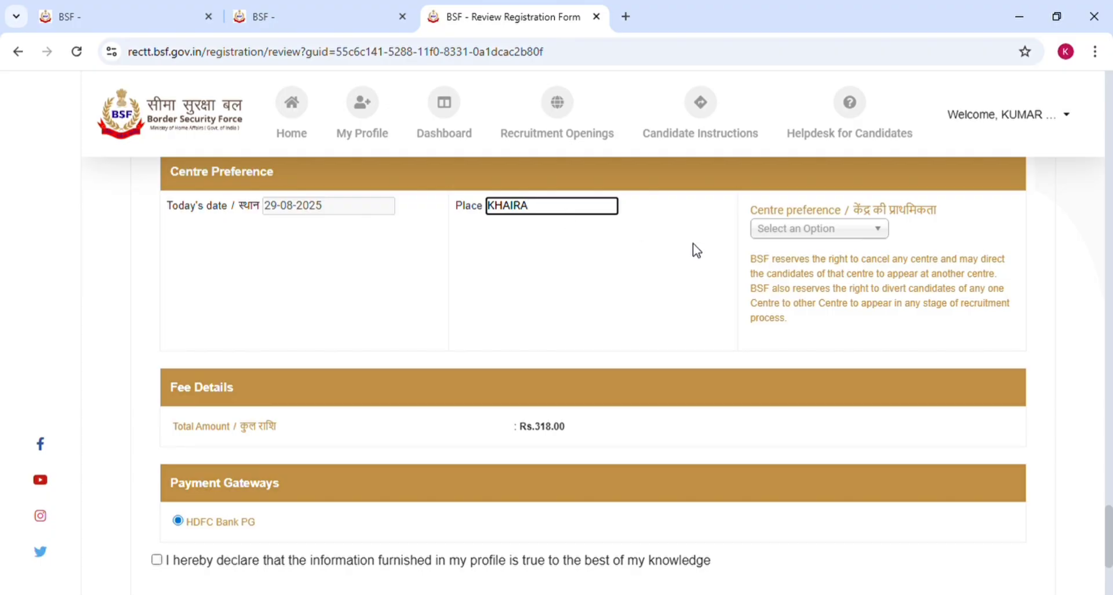
Step: Choose Delhi as centre preference, accept the declaration and start the Rs.318 payment
{"action": "left_click", "coordinate": [793, 236]}
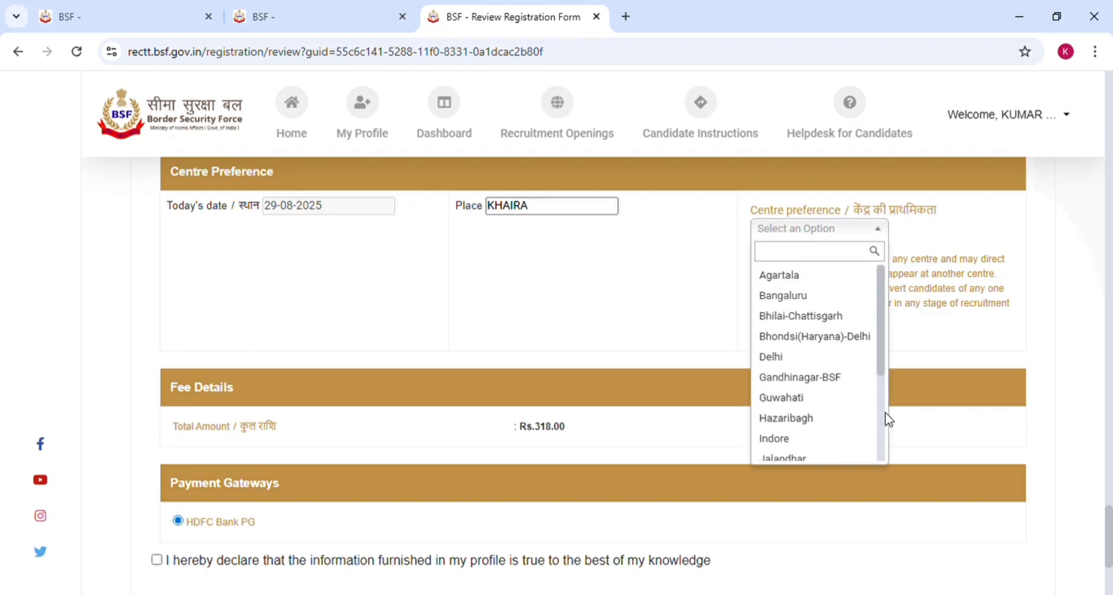
{"action": "scroll", "coordinate": [882, 392], "scroll_direction": "down", "scroll_amount": 3}
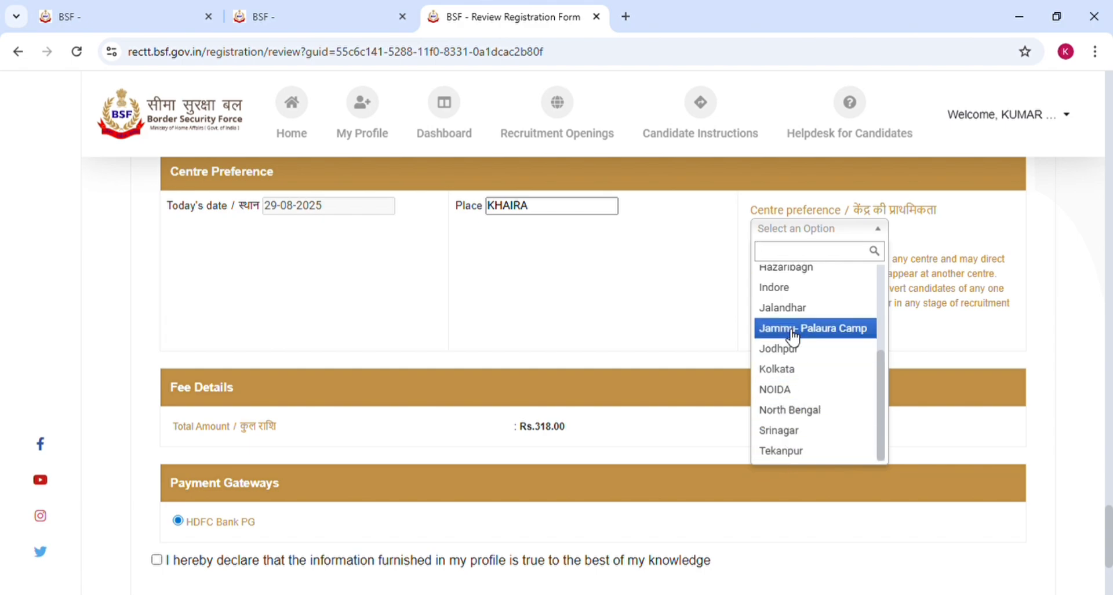
{"action": "left_click", "coordinate": [852, 251]}
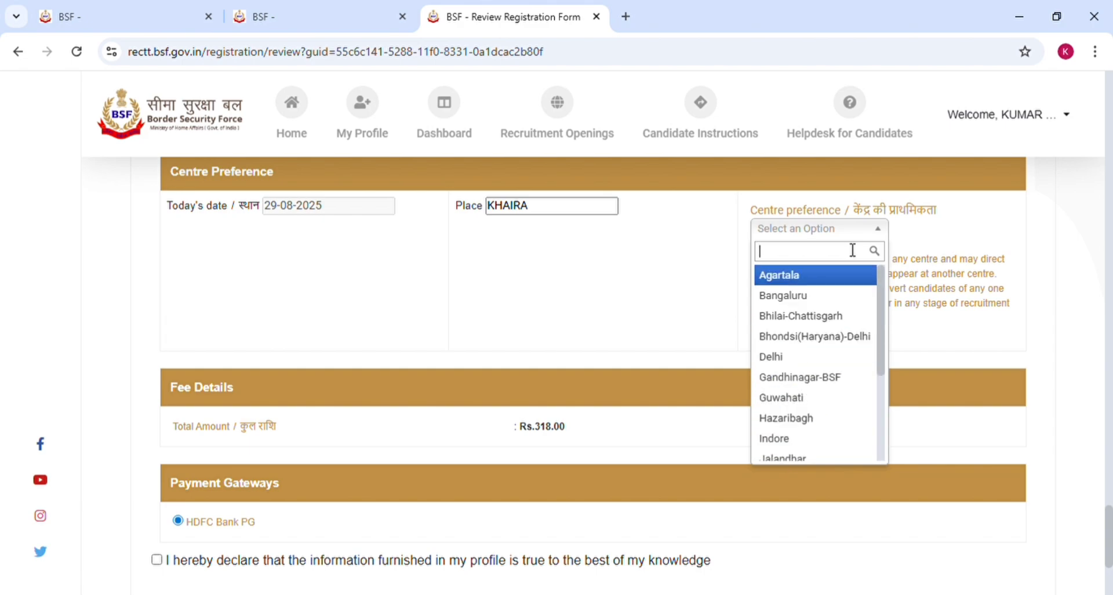
{"action": "left_click", "coordinate": [773, 357]}
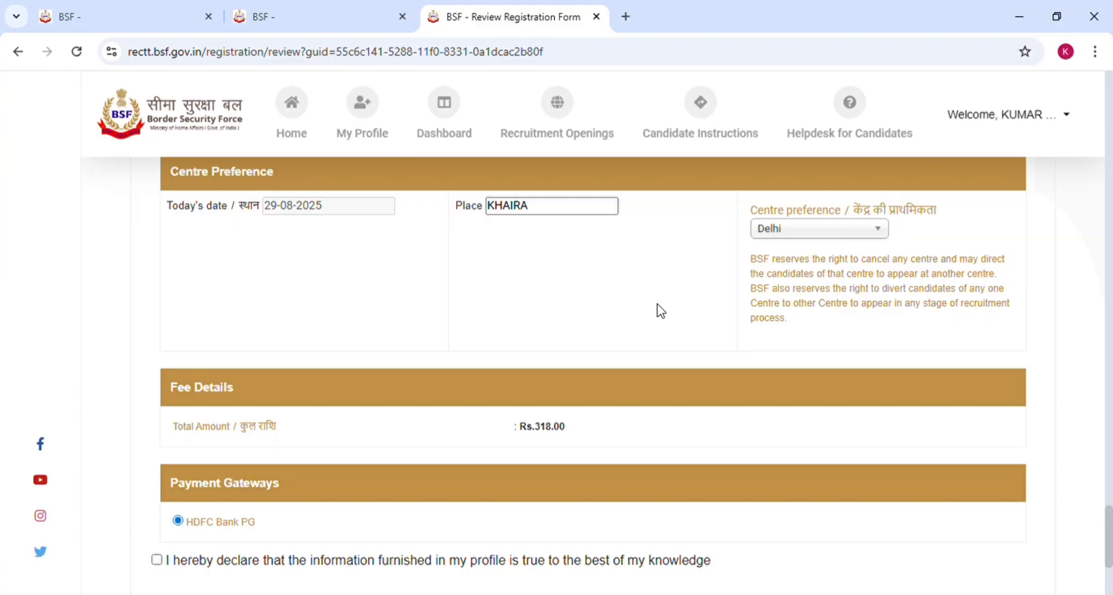
{"action": "scroll", "coordinate": [661, 311], "scroll_direction": "down", "scroll_amount": 3}
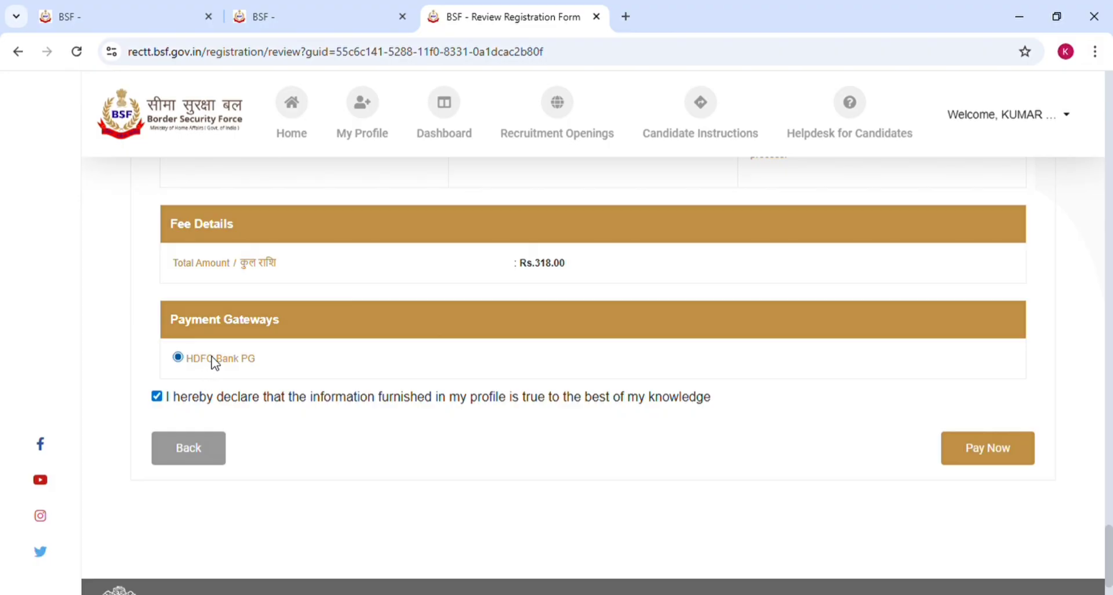
{"action": "left_click", "coordinate": [1009, 452]}
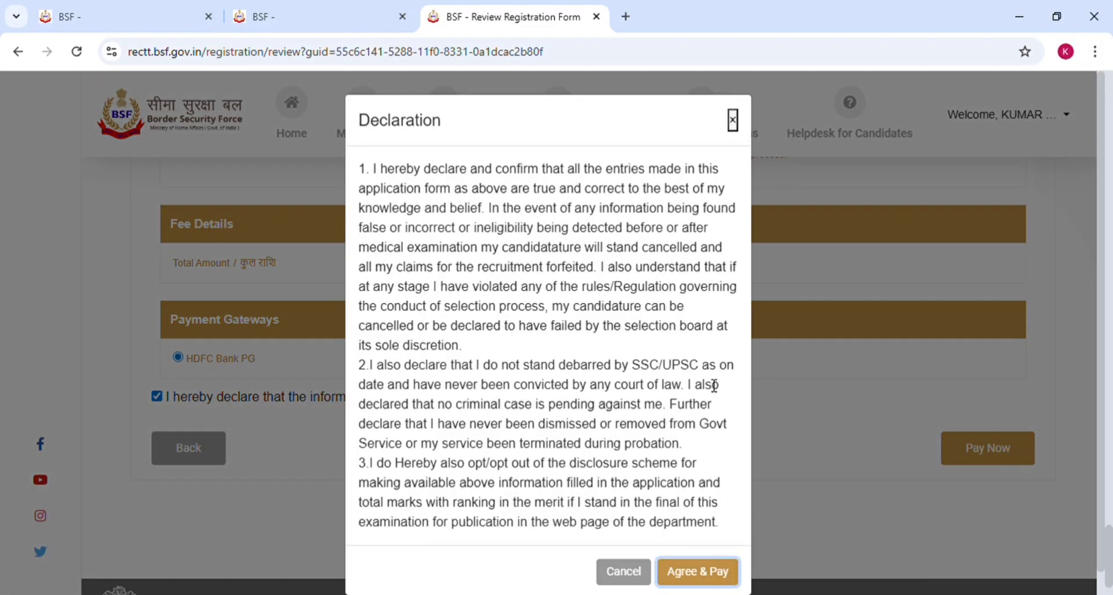
{"action": "left_click", "coordinate": [701, 571]}
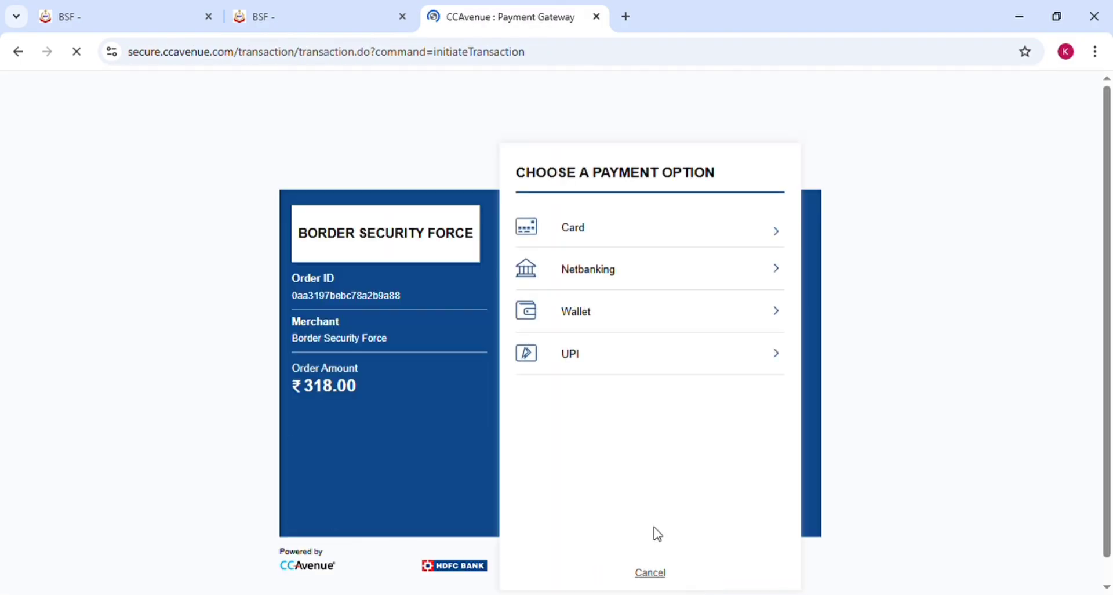
Step: Look at the card and net banking payment options, returning to the list each time
{"action": "left_click", "coordinate": [579, 234]}
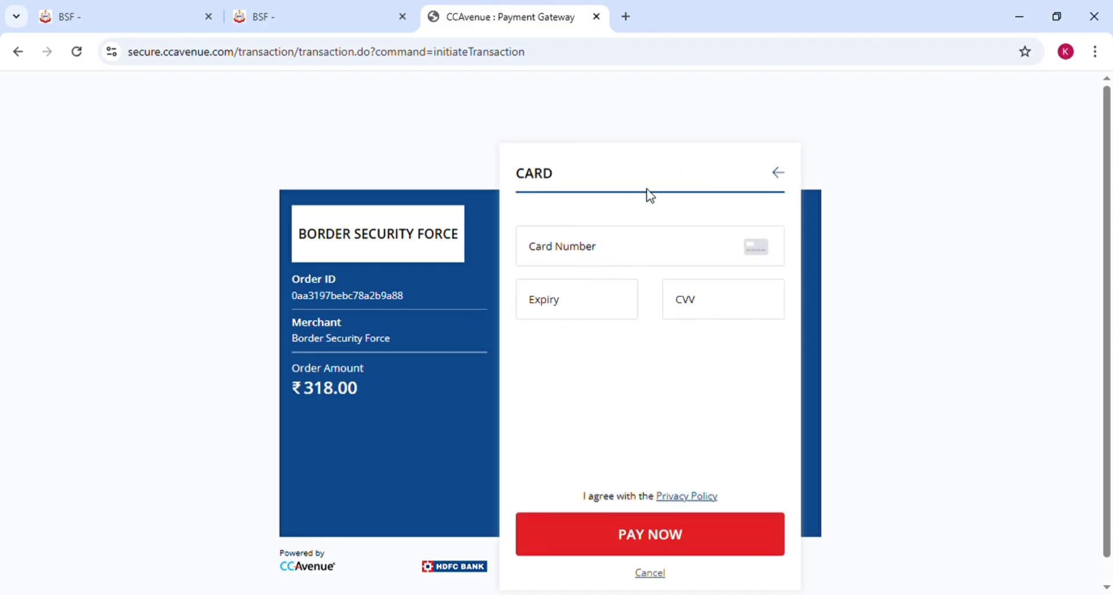
{"action": "left_click", "coordinate": [781, 173]}
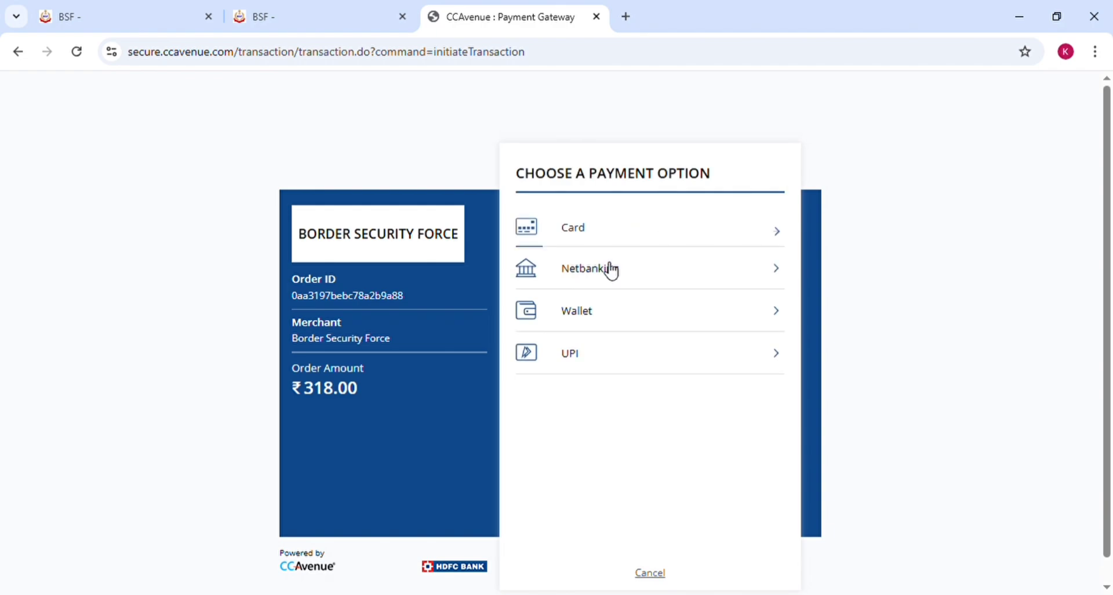
{"action": "left_click", "coordinate": [598, 281]}
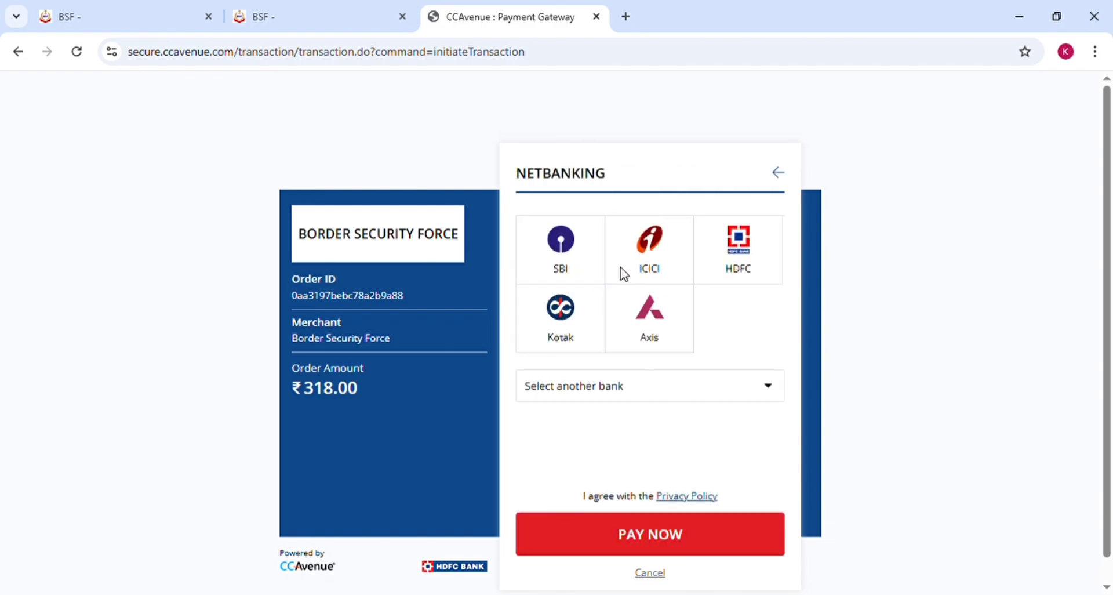
{"action": "key", "text": "Down"}
{"action": "scroll", "coordinate": [616, 251], "scroll_direction": "down", "scroll_amount": 1}
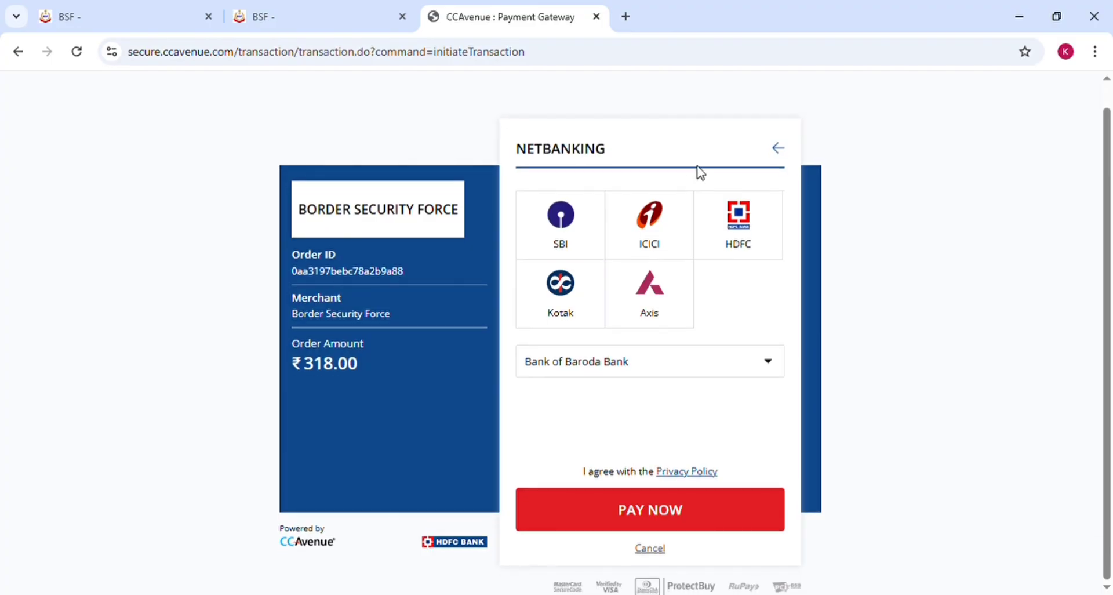
{"action": "left_click", "coordinate": [776, 151]}
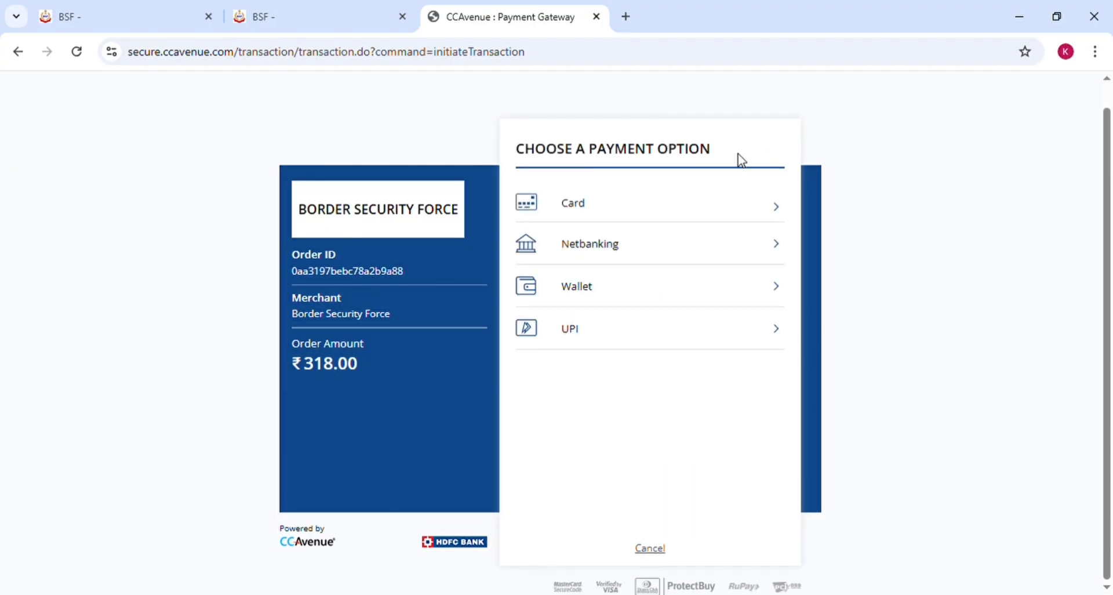
Step: Look at the wallet options, then choose UPI and generate a QR code
{"action": "left_click", "coordinate": [597, 286]}
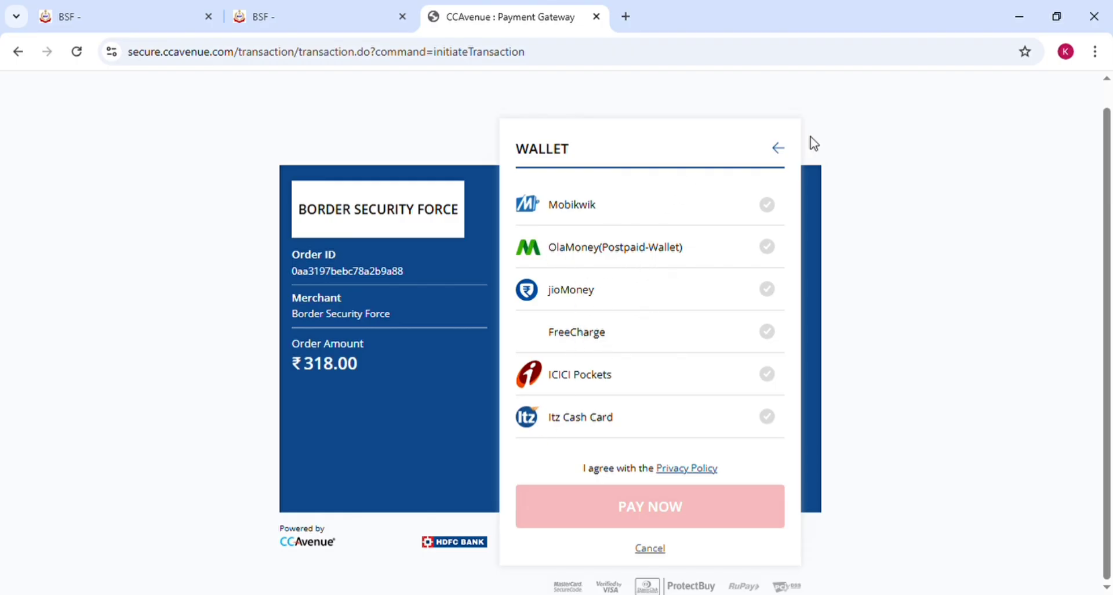
{"action": "left_click", "coordinate": [778, 149]}
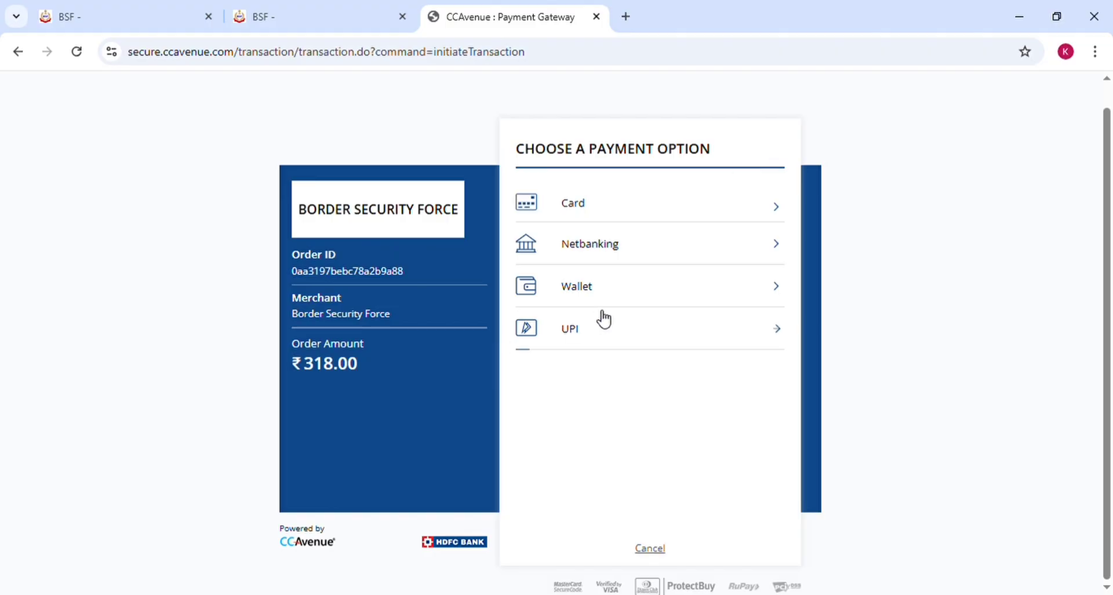
{"action": "left_click", "coordinate": [579, 331]}
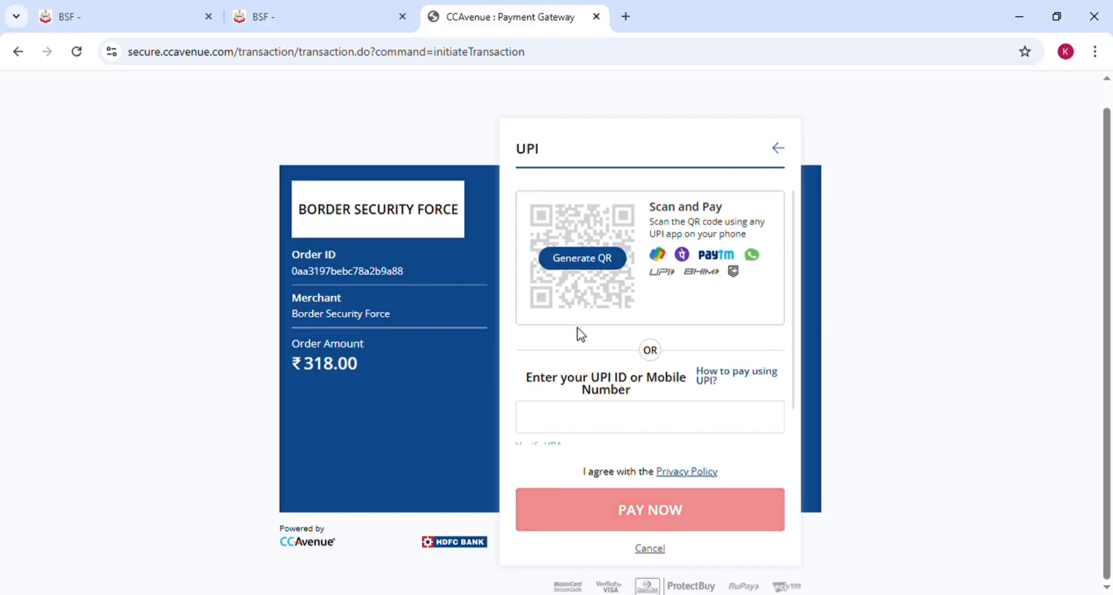
{"action": "left_click", "coordinate": [604, 258]}
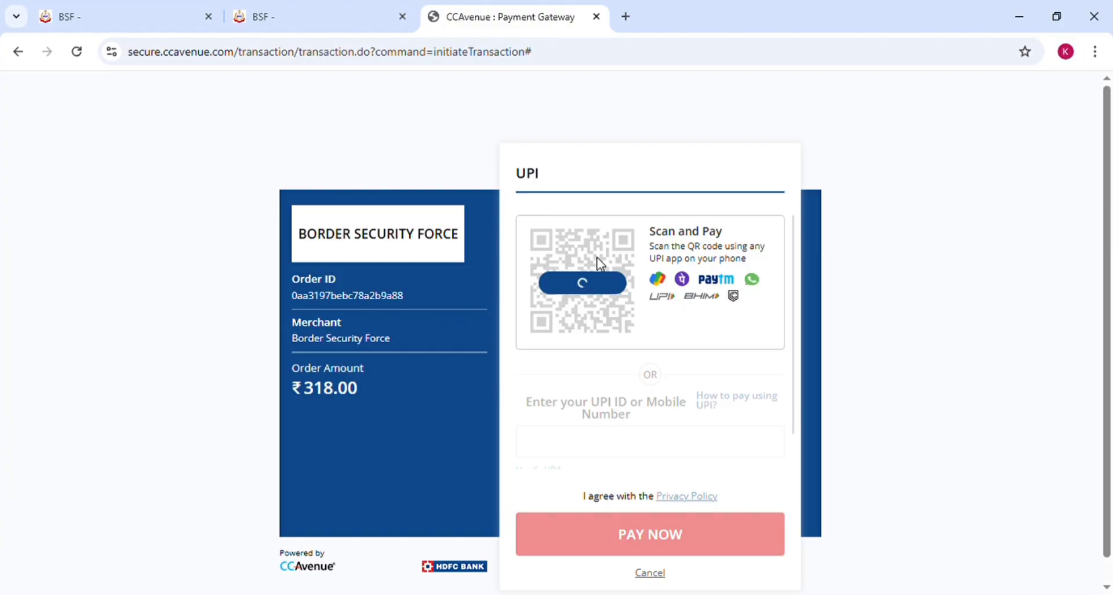